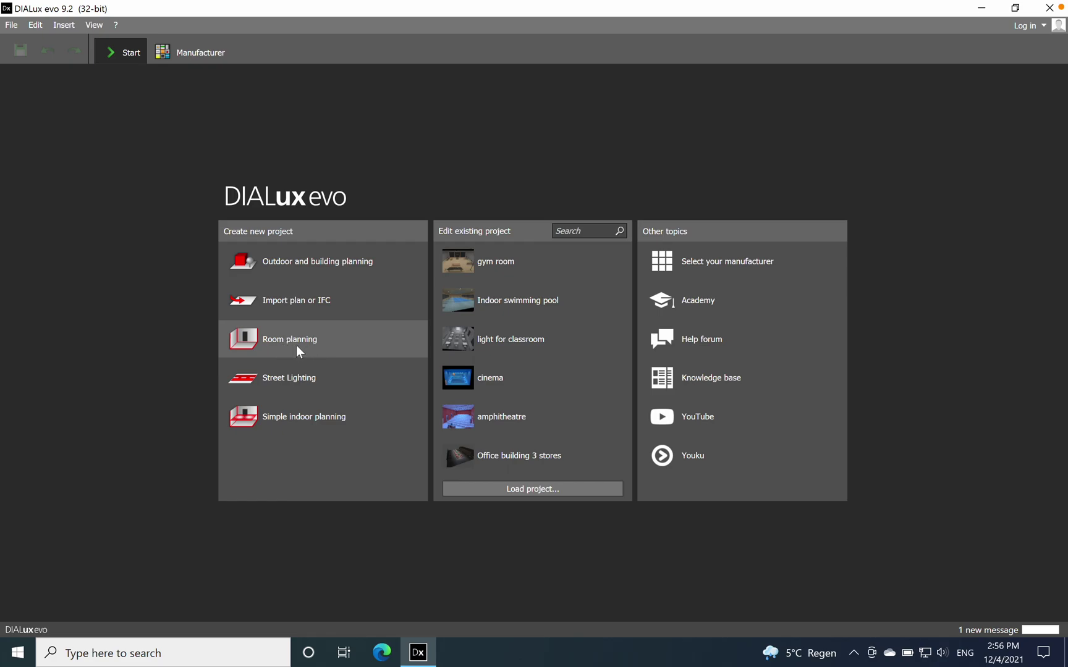
# Start a rectangular room planning project with length 5.0 m, width 4.0 m and height 2.7 m.
pyautogui.click(296, 343)
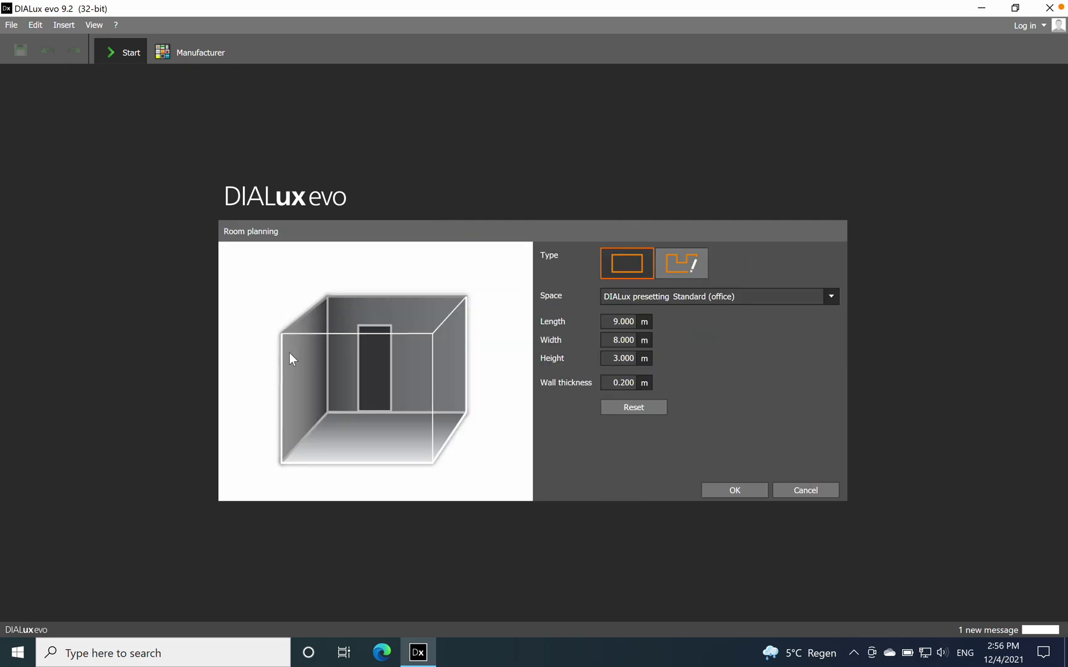
pyautogui.click(626, 323)
pyautogui.write('5.0')
pyautogui.press('Tab')
pyautogui.press('BackSpace')
pyautogui.write('4.0')
pyautogui.click(622, 359)
pyautogui.press('BackSpace')
pyautogui.write('2.7')
pyautogui.click(631, 340)
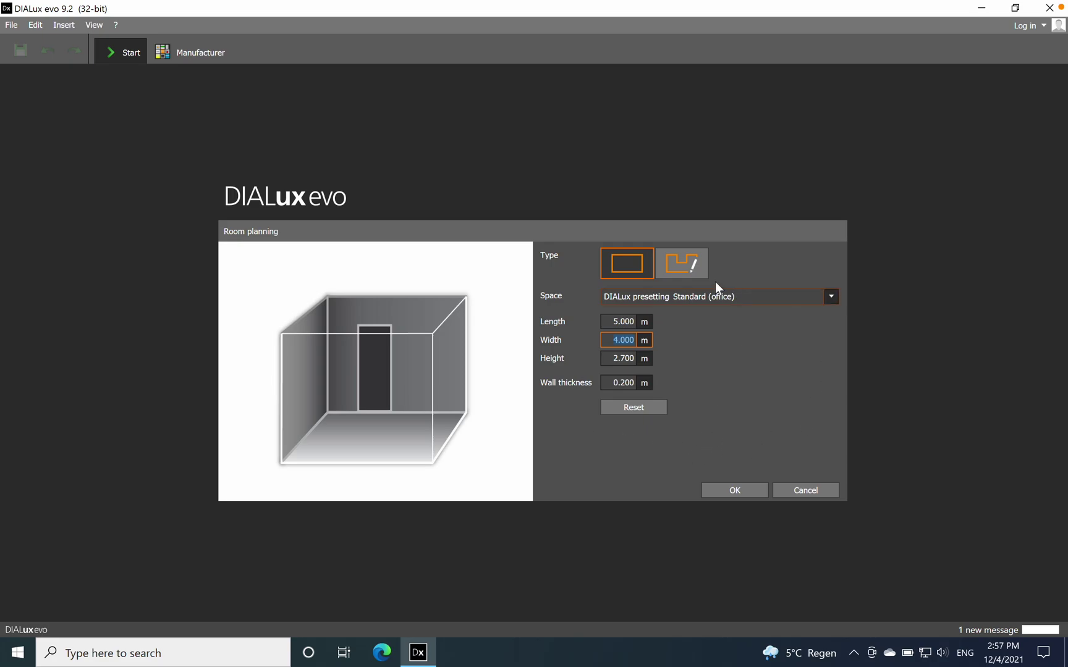
# Set the room's space type to Offices with the CAD workplaces application and create the room.
pyautogui.click(833, 298)
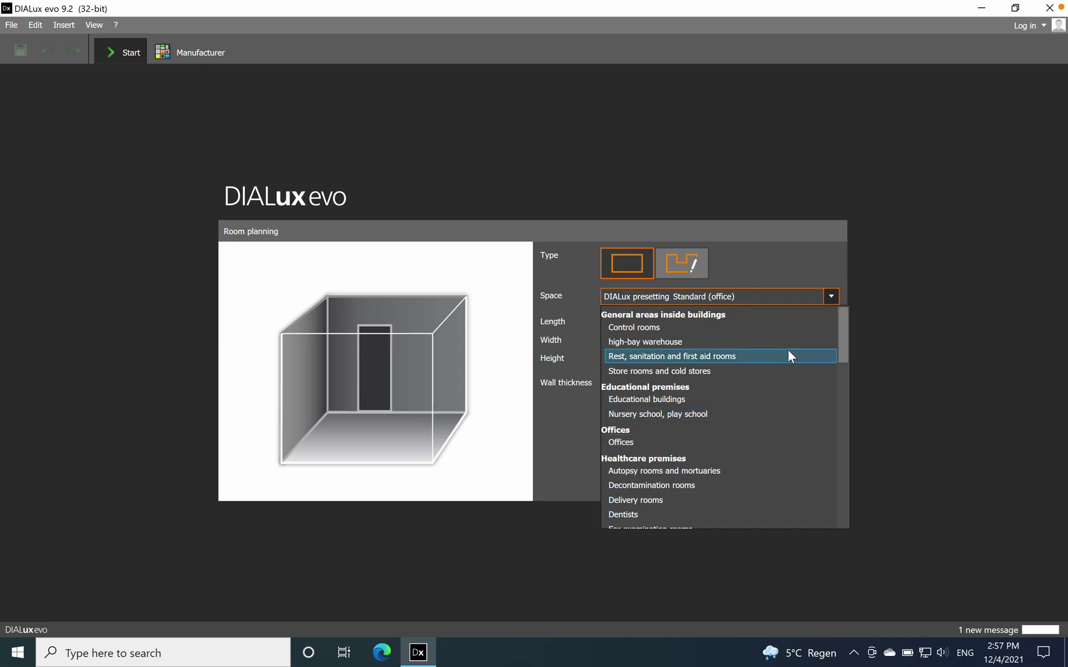
pyautogui.click(677, 443)
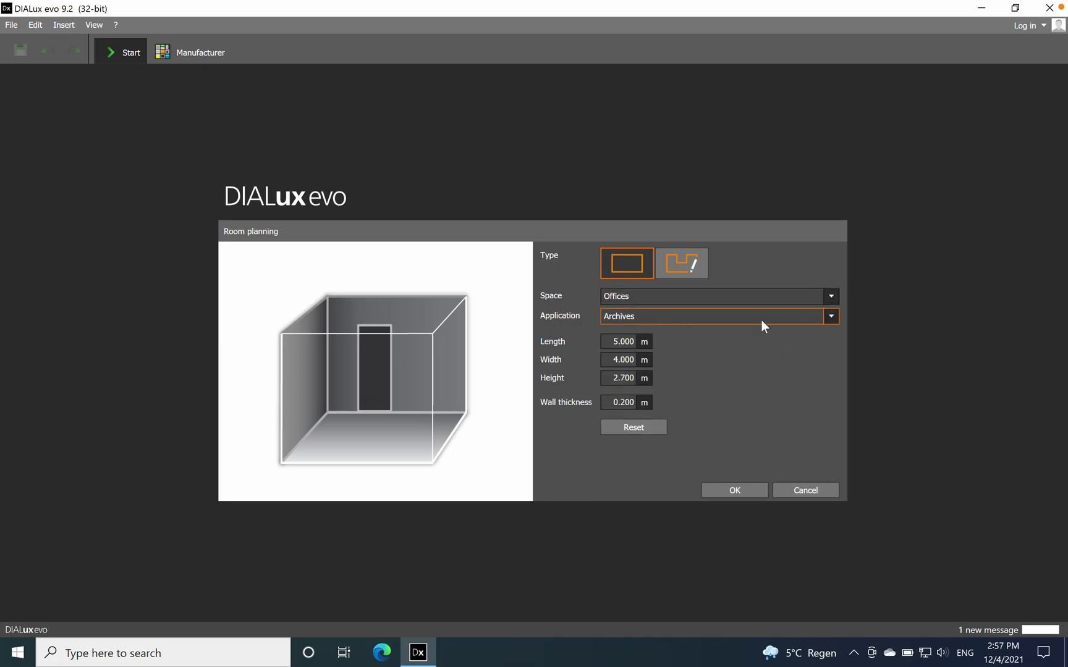
pyautogui.click(834, 318)
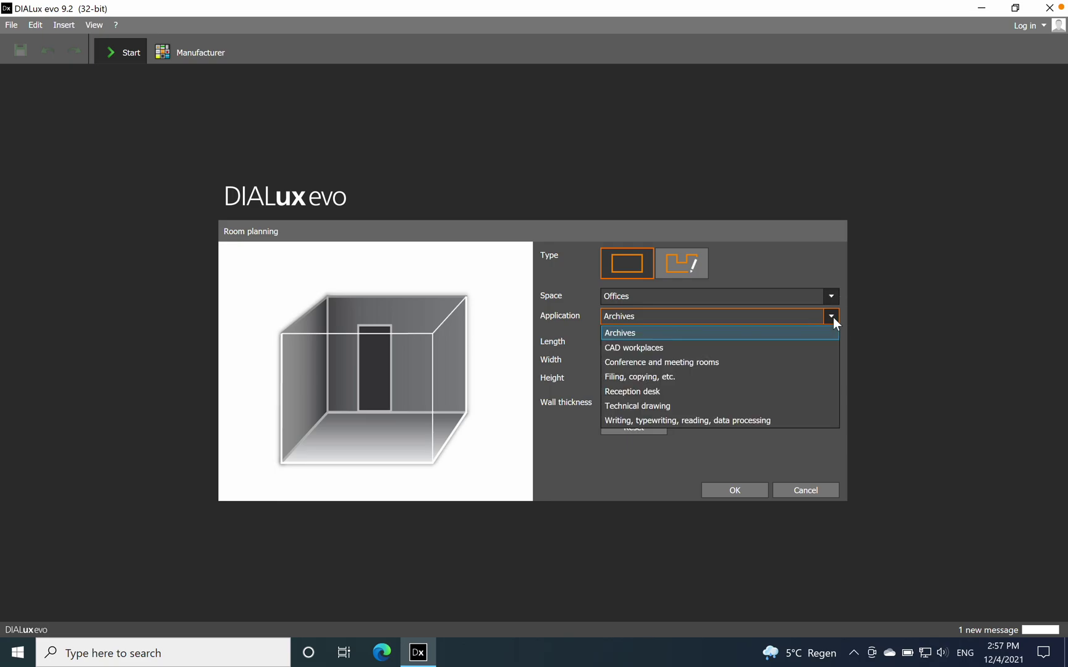
pyautogui.click(681, 349)
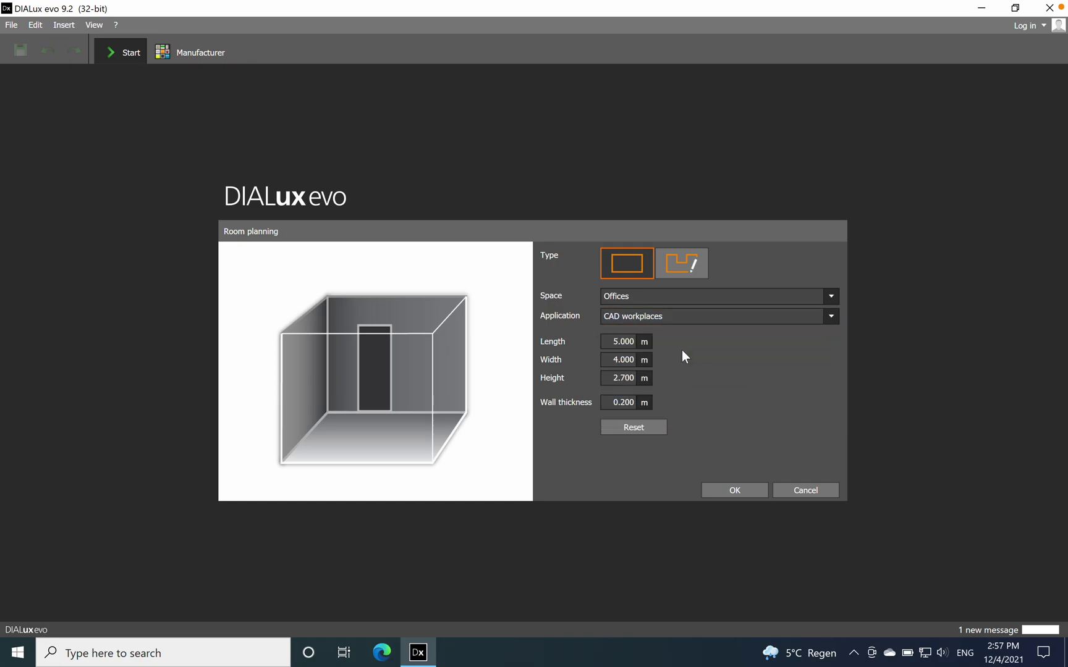
pyautogui.click(735, 491)
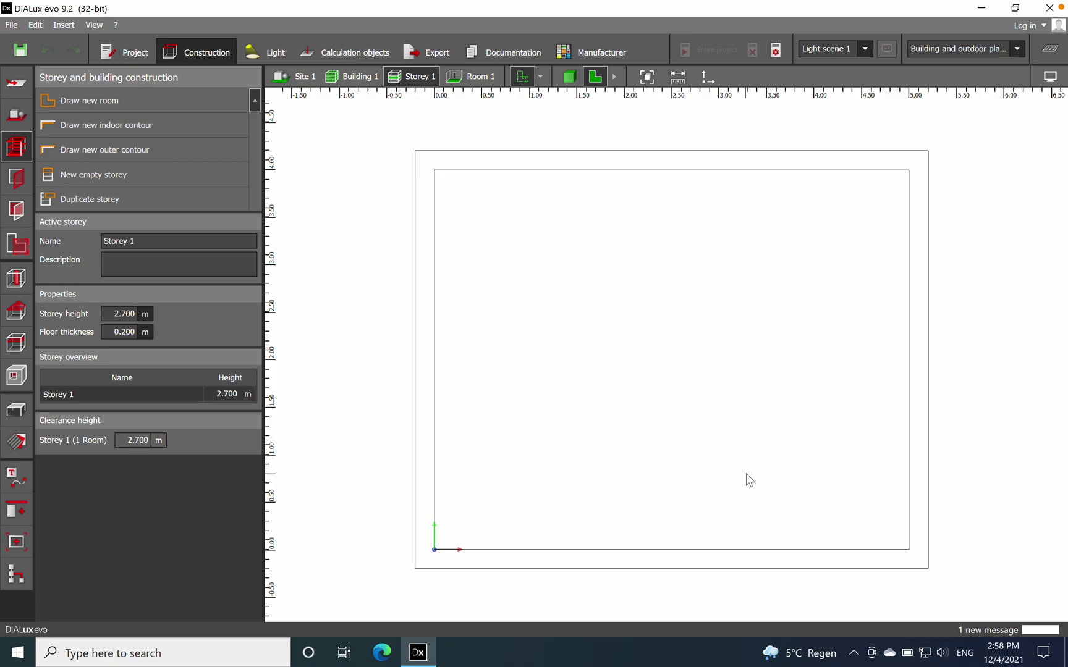
# Rename the active storey as office 1.
pyautogui.click(158, 240)
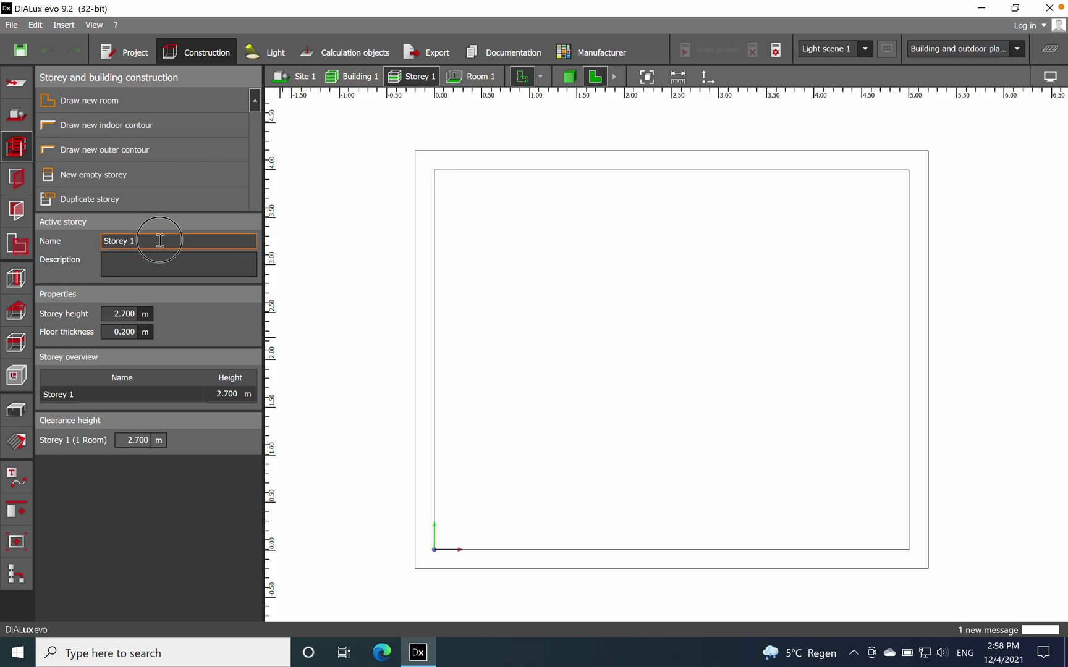
pyautogui.press('BackSpace')
pyautogui.write('office 1')
pyautogui.click(349, 320)
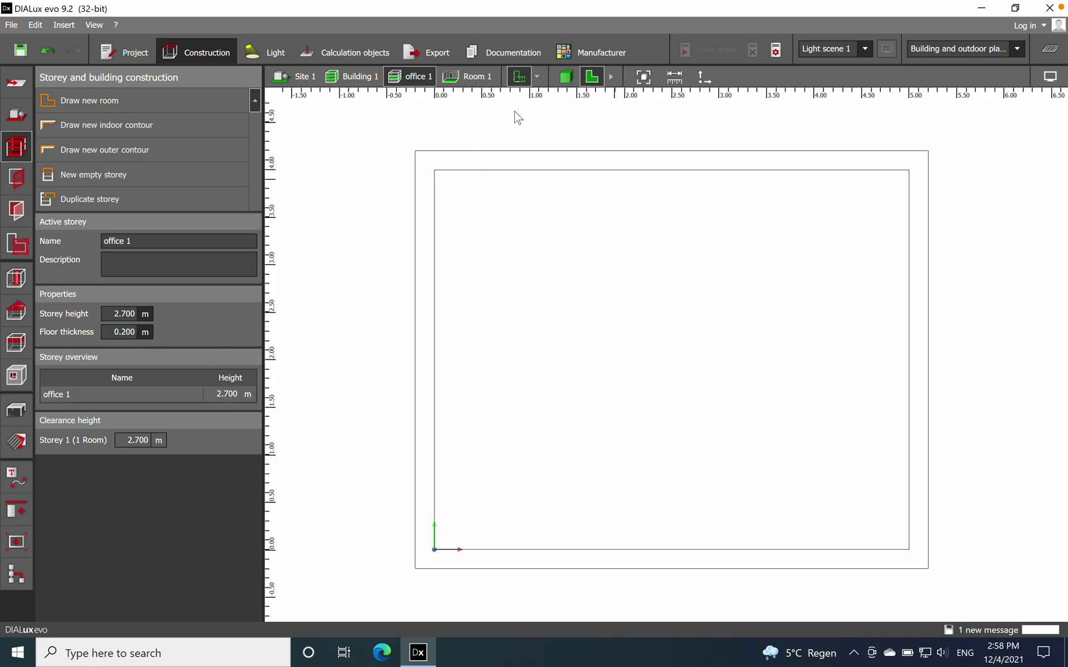
# Inspect the storey and Room 1 in 3D, and return to Room 1's floor plan.
pyautogui.click(571, 78)
pyautogui.moveTo(586, 396); pyautogui.dragTo(497, 65)
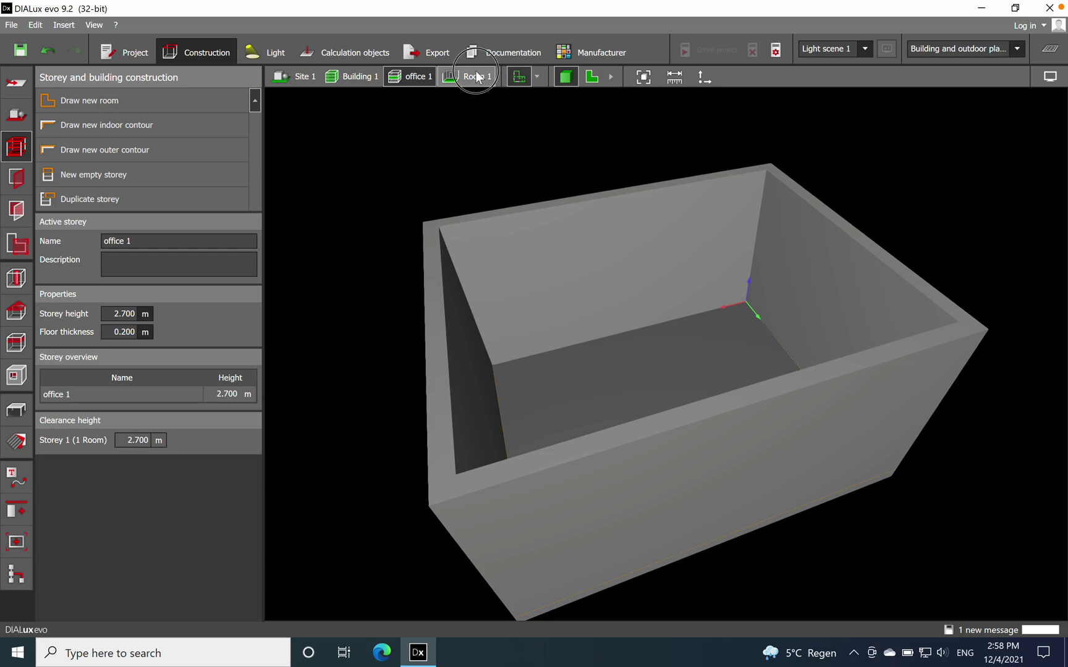
pyautogui.click(470, 76)
pyautogui.moveTo(594, 436); pyautogui.dragTo(498, 272)
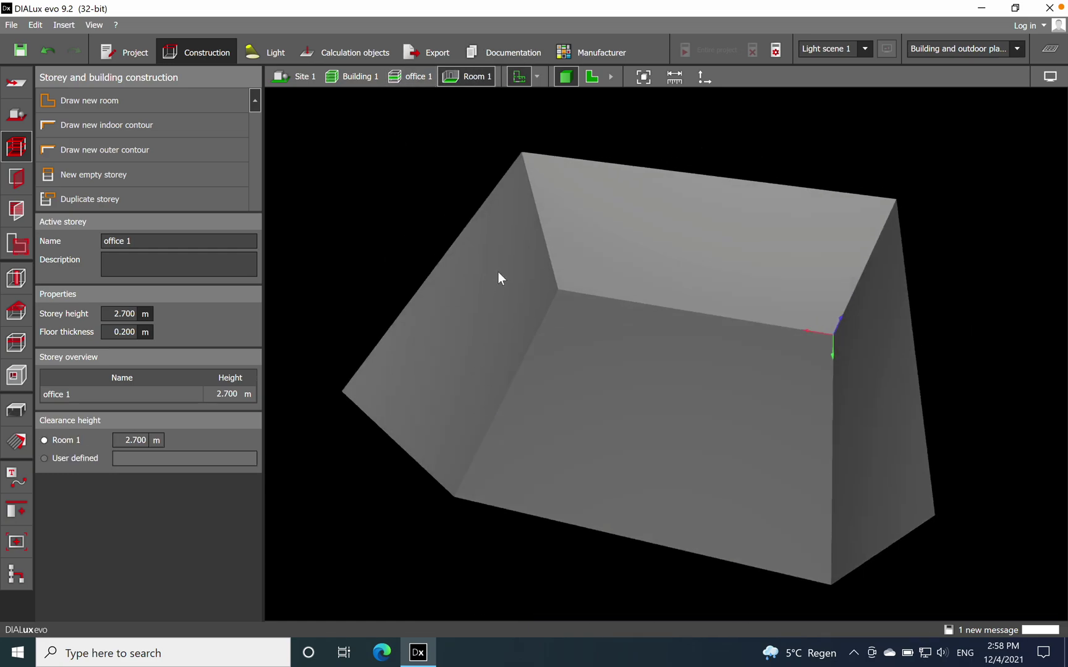
pyautogui.click(597, 79)
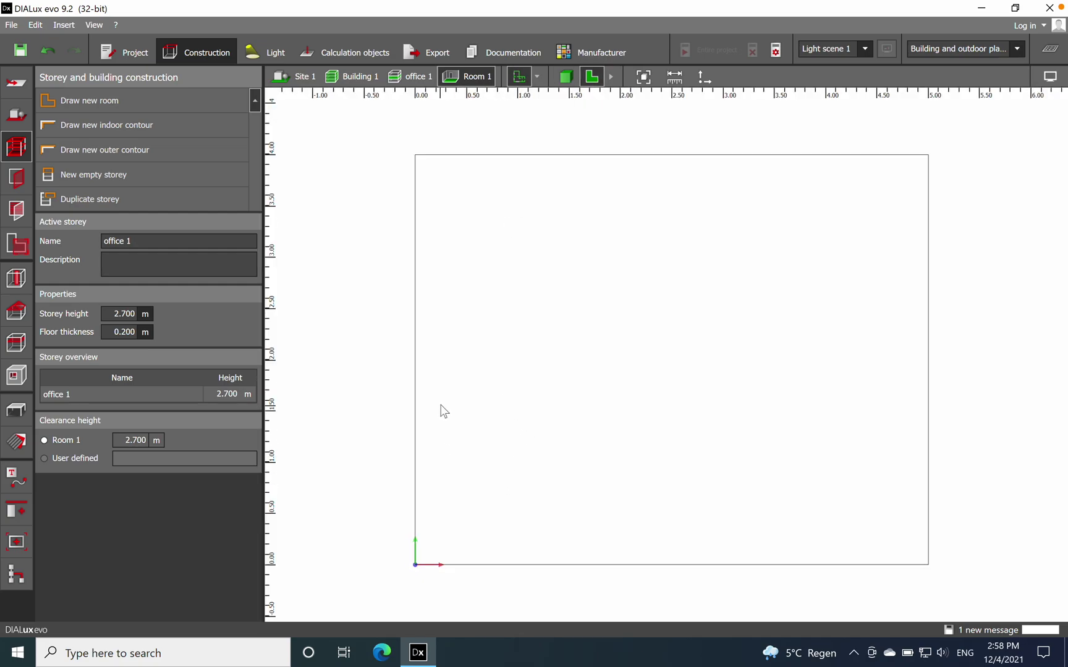
# Select the Room 1 space and set its workplane's wall zone to 0.500 m.
pyautogui.click(17, 246)
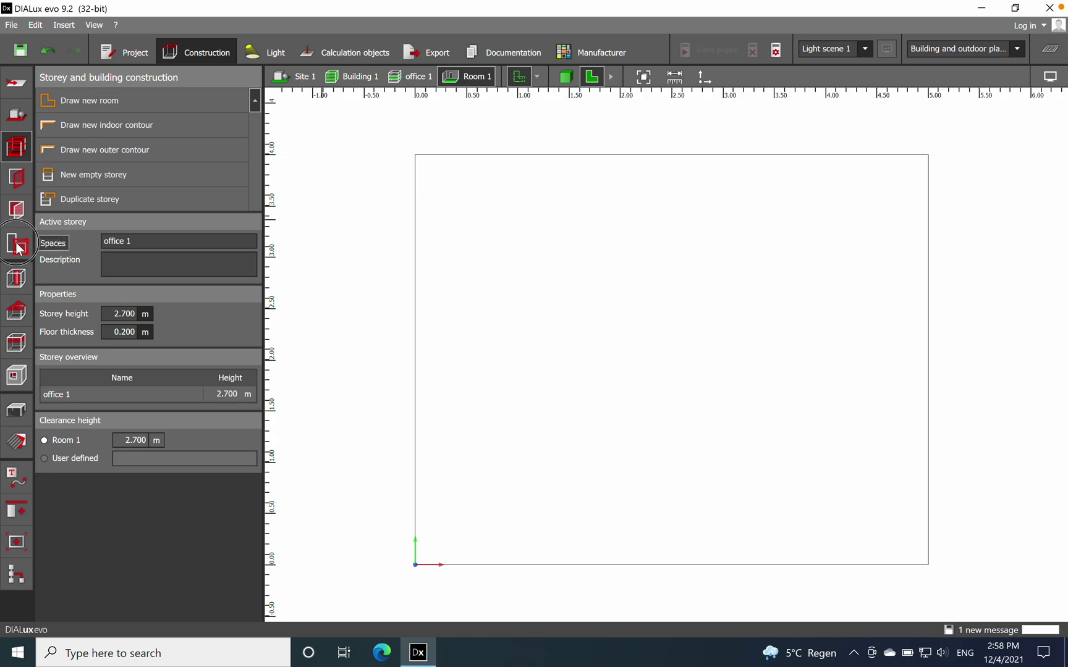
pyautogui.click(565, 301)
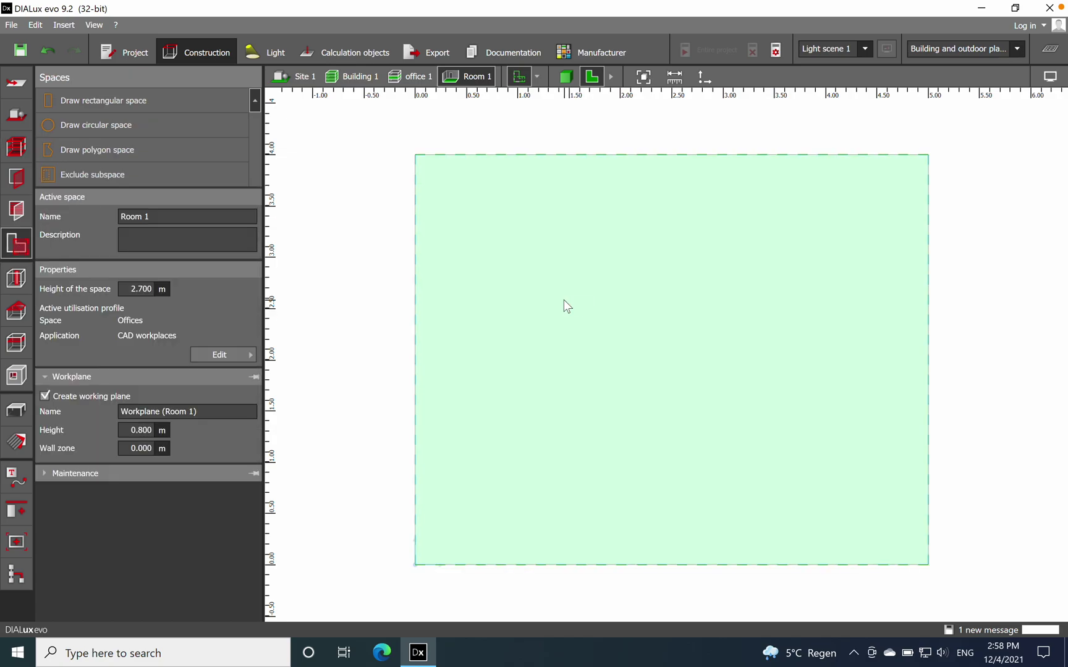
pyautogui.click(144, 450)
pyautogui.click(147, 431)
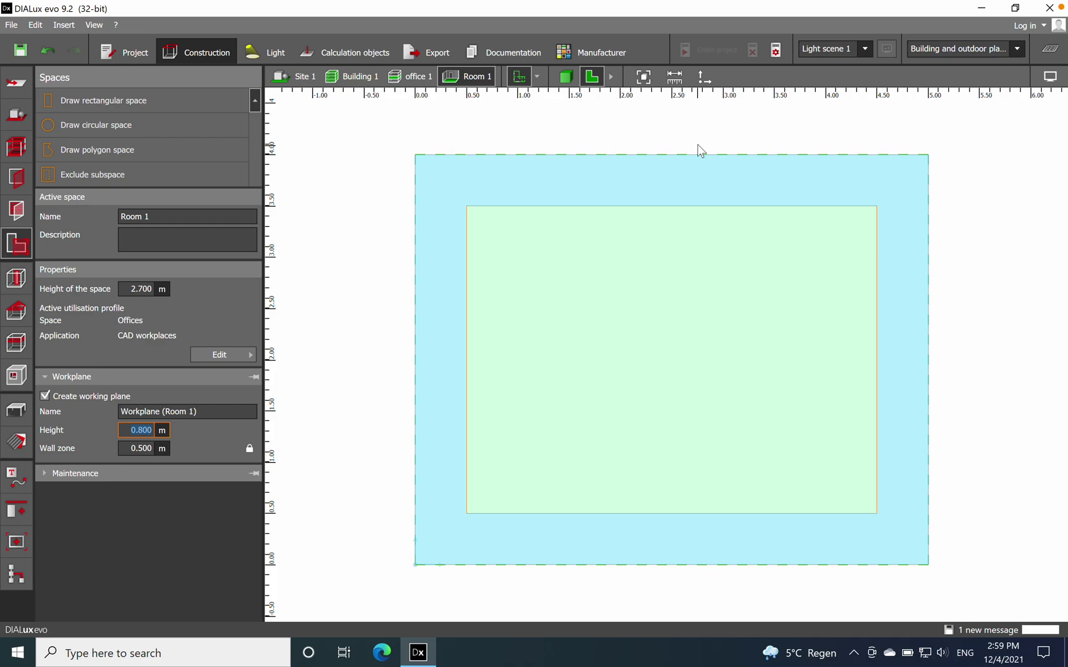
# Rename the Room 1 space as office.
pyautogui.click(218, 413)
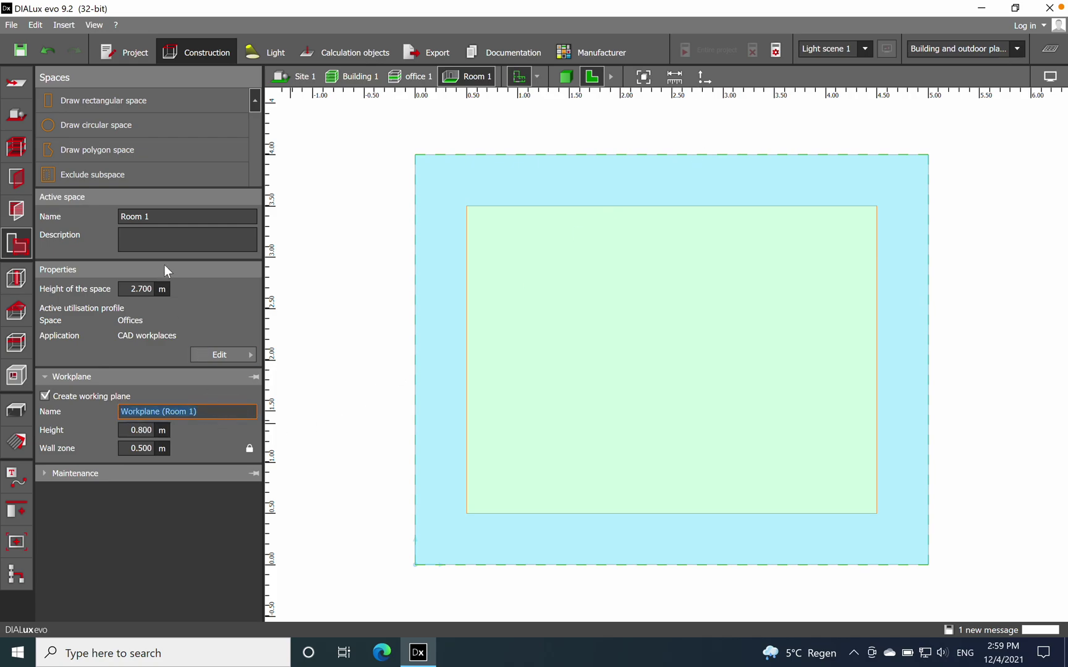
pyautogui.click(166, 218)
pyautogui.press('BackSpace')
pyautogui.write('office')
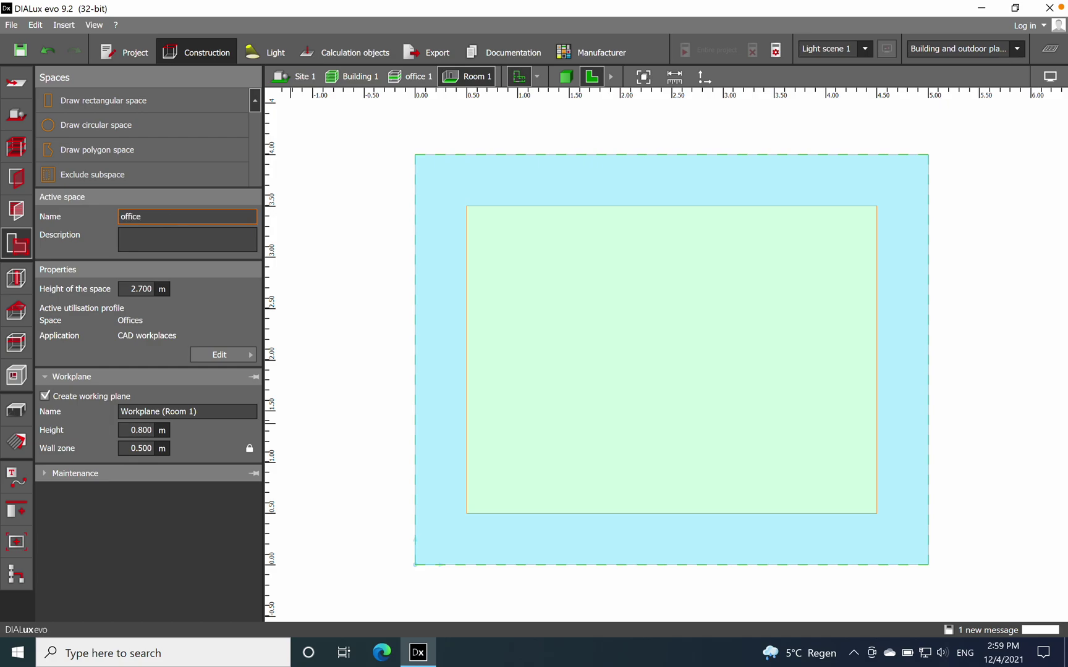
# Review the office space's utilisation profile, including the illuminance and glare requirements, and deselect the space.
pyautogui.click(224, 357)
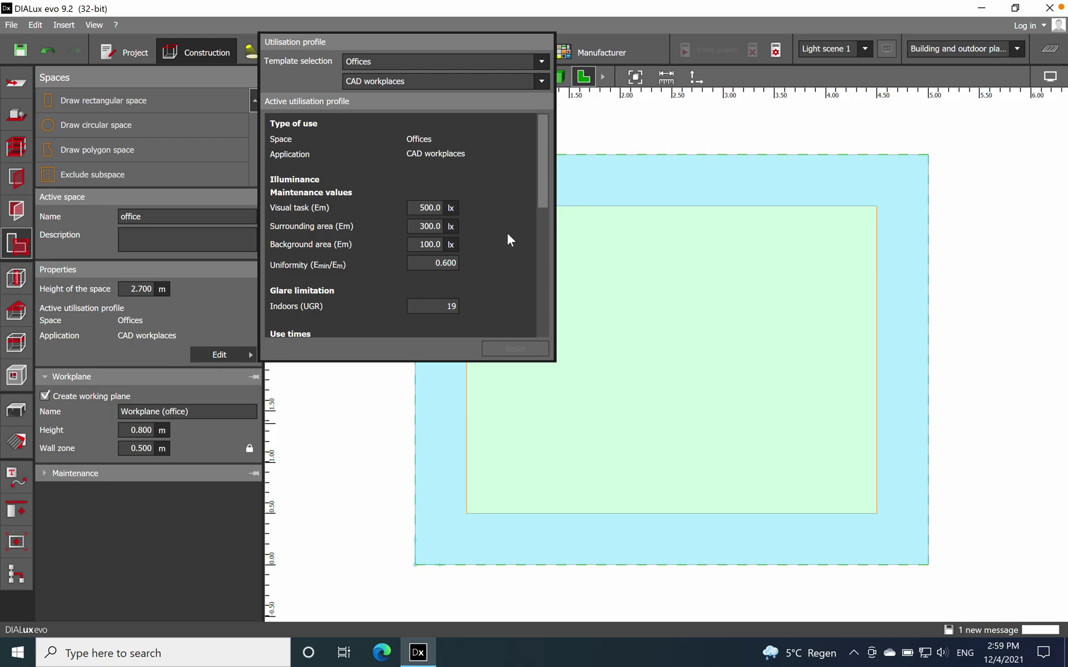
pyautogui.moveTo(546, 180); pyautogui.dragTo(530, 290)
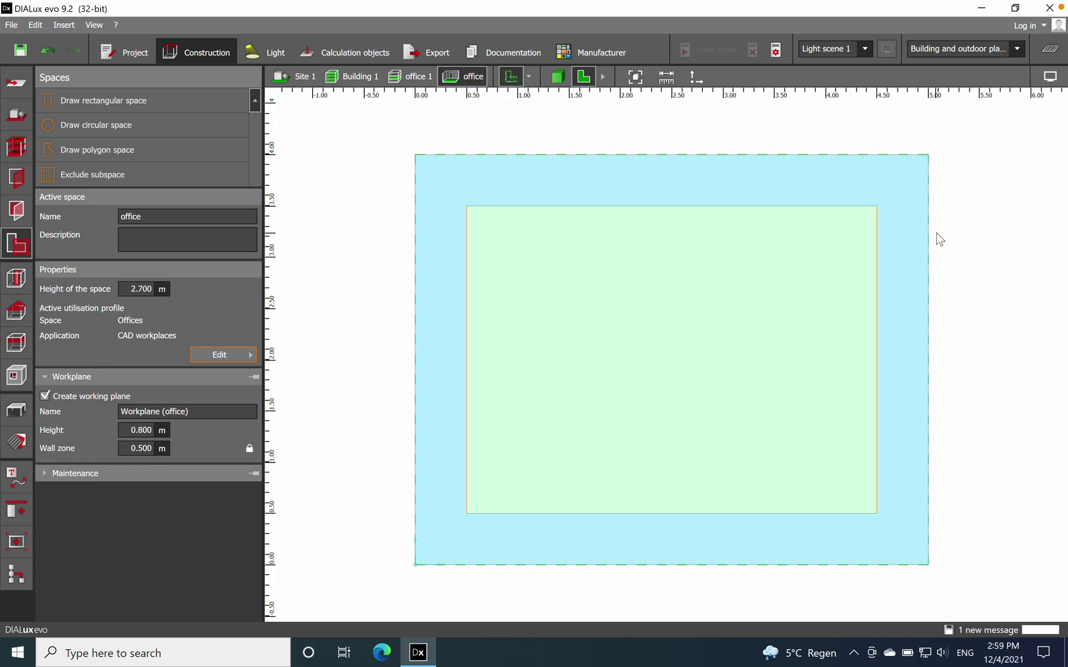
pyautogui.click(348, 237)
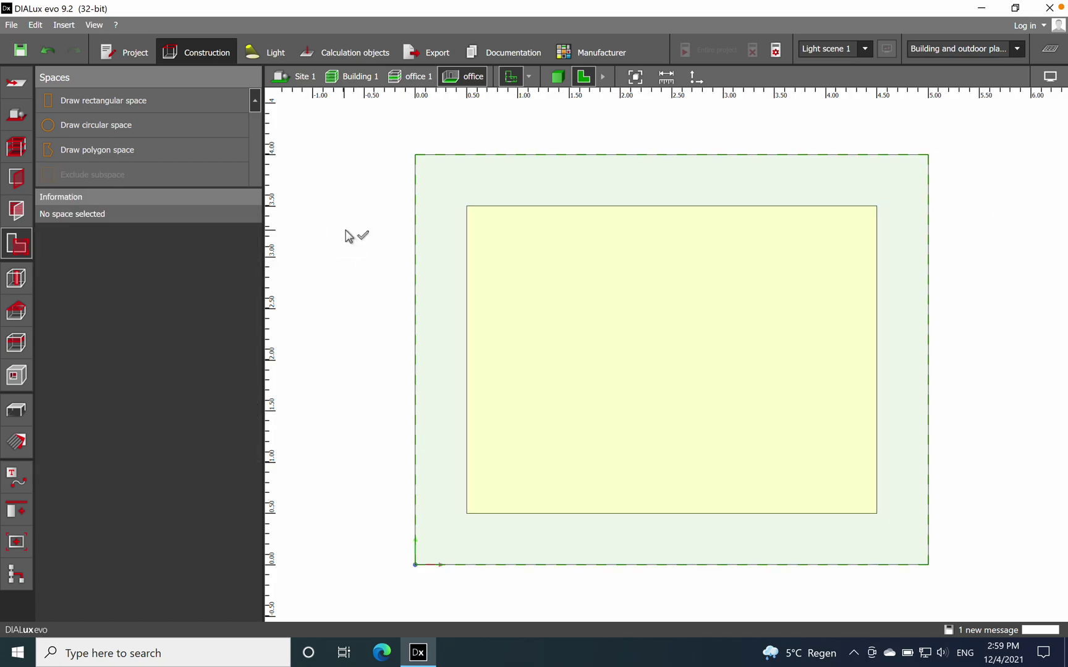
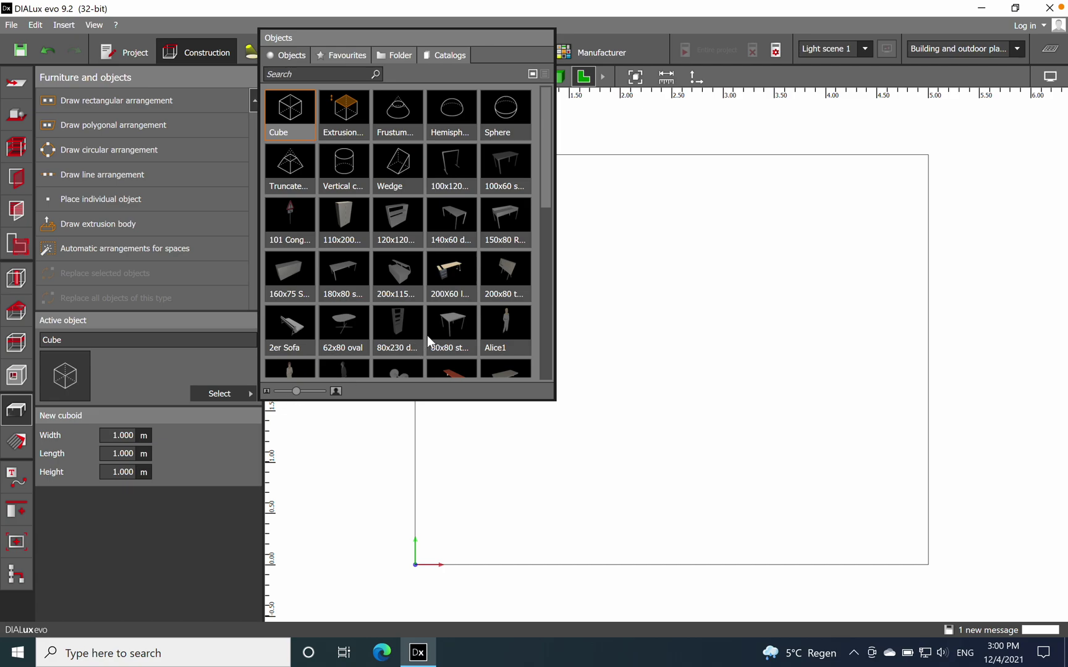
# Place one 200X60 left container desk in the office and rotate it 90° about the vertical axis.
pyautogui.click(456, 272)
pyautogui.click(632, 355)
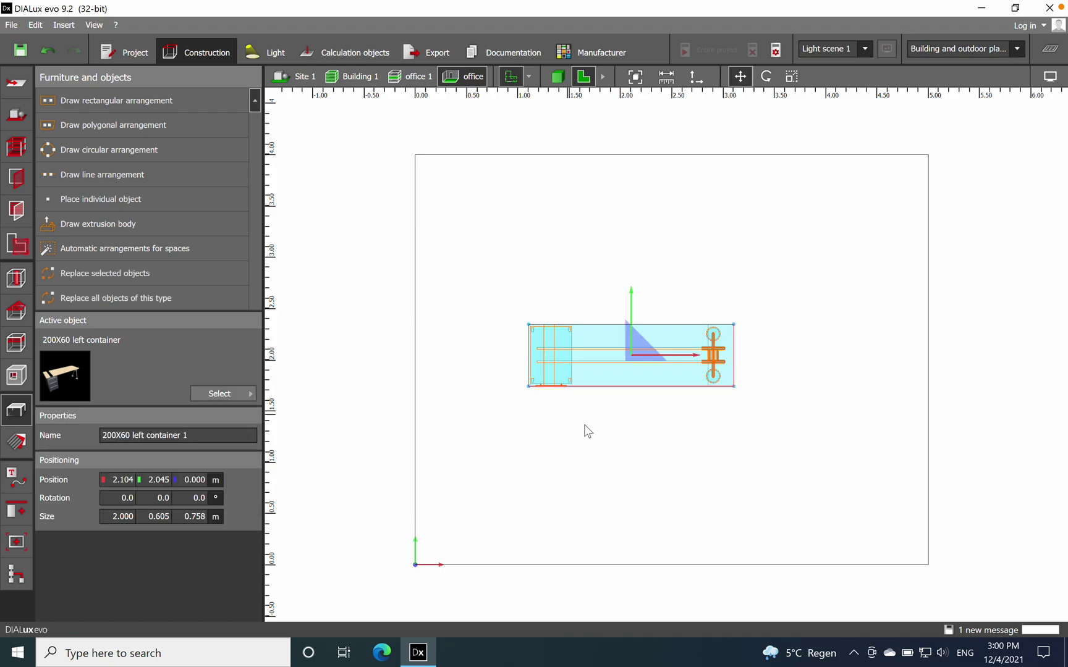
pyautogui.rightClick(636, 353)
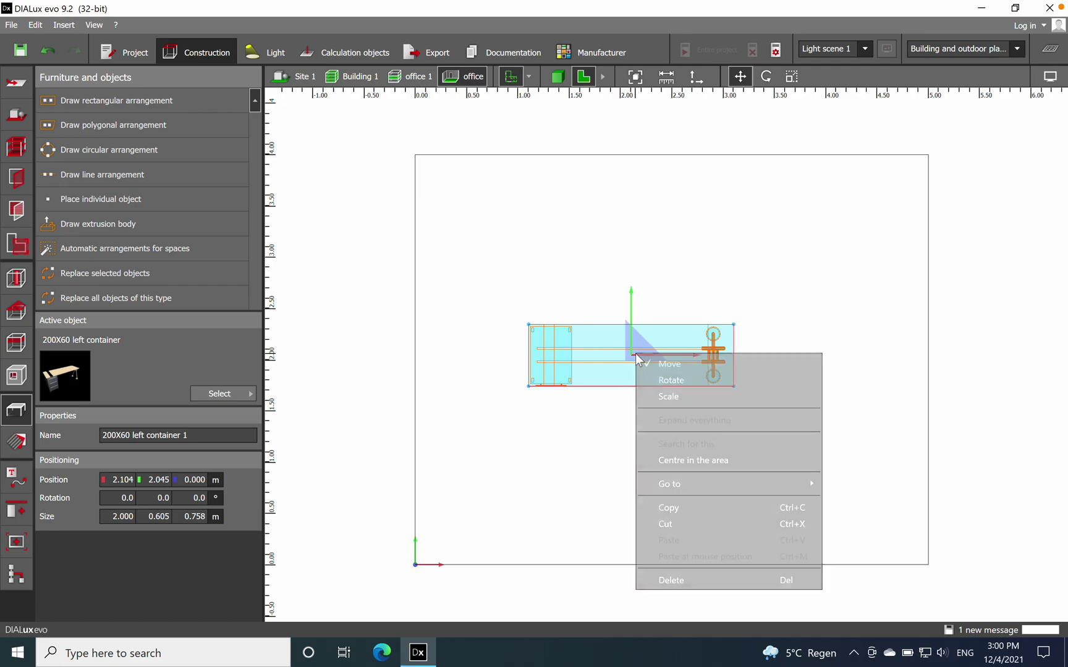
pyautogui.click(661, 377)
pyautogui.moveTo(708, 347); pyautogui.dragTo(629, 270)
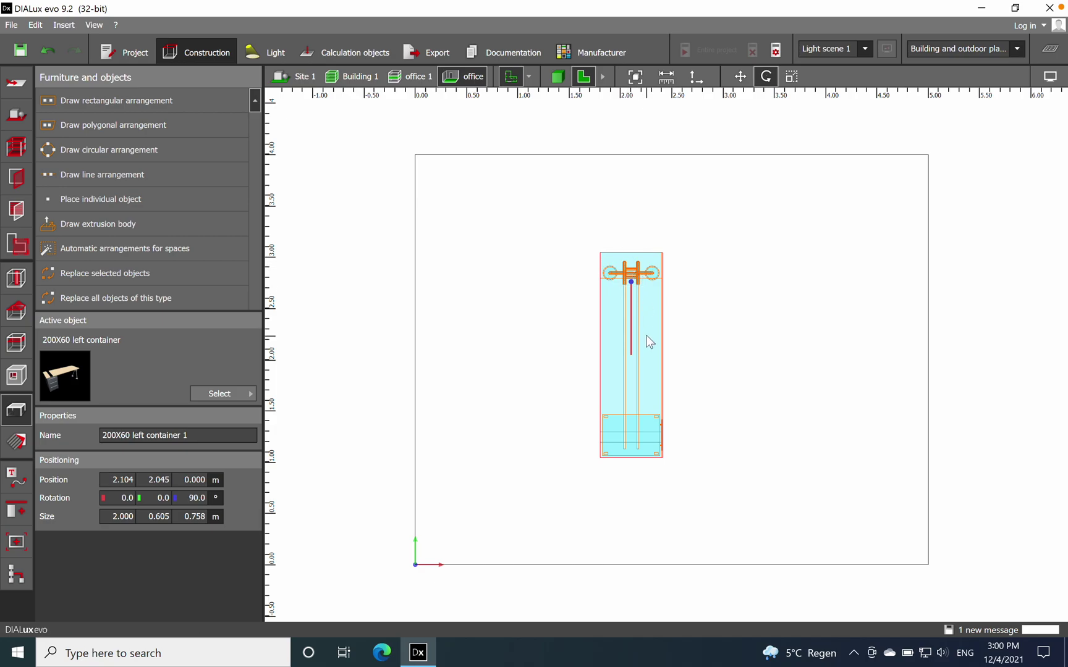
# Move the desk to about x 1.3 m, y 2.2 m and check its placement in 3D.
pyautogui.rightClick(646, 335)
pyautogui.click(667, 343)
pyautogui.moveTo(637, 359); pyautogui.dragTo(548, 337)
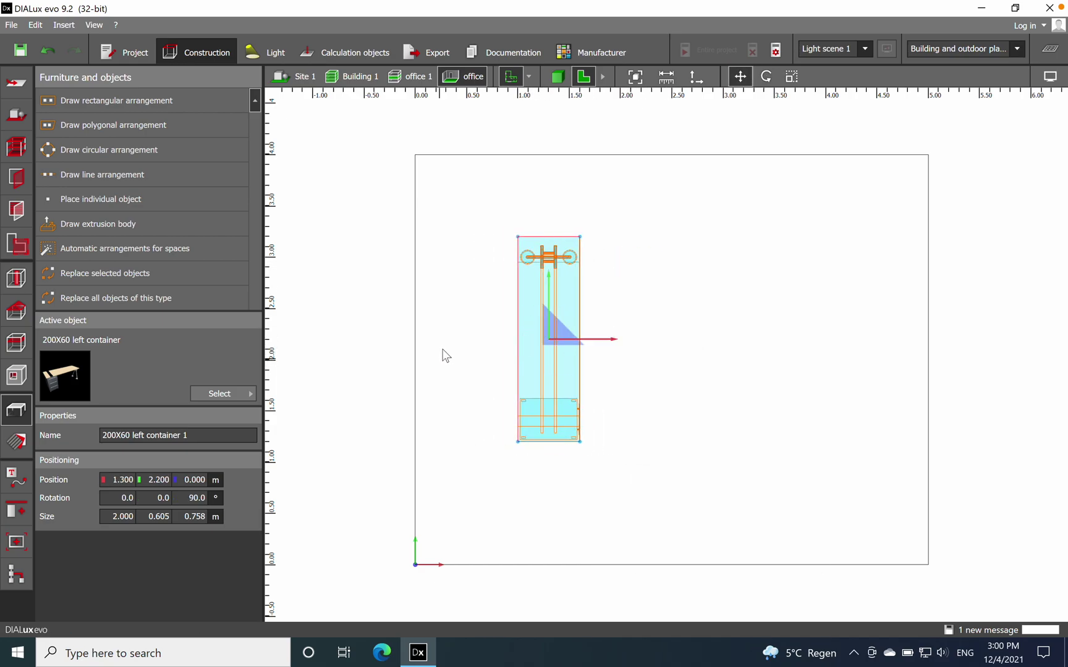
pyautogui.click(556, 75)
pyautogui.moveTo(495, 345); pyautogui.dragTo(503, 152, button='middle')
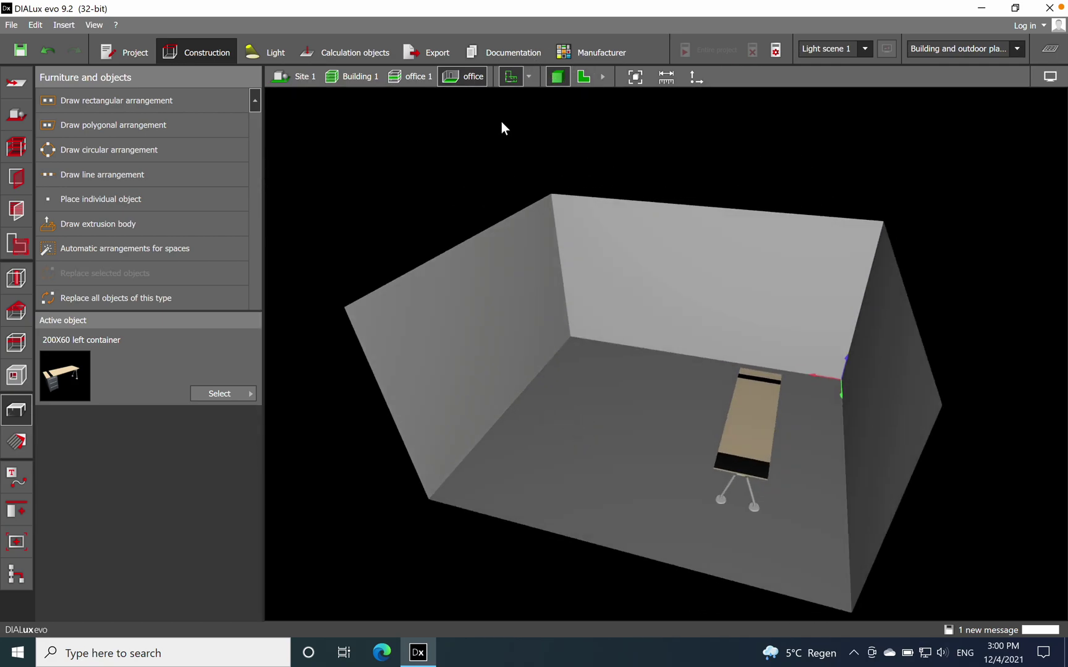
# Copy the desk in the floor plan and position the copy on the opposite side of the room.
pyautogui.click(582, 76)
pyautogui.click(550, 324)
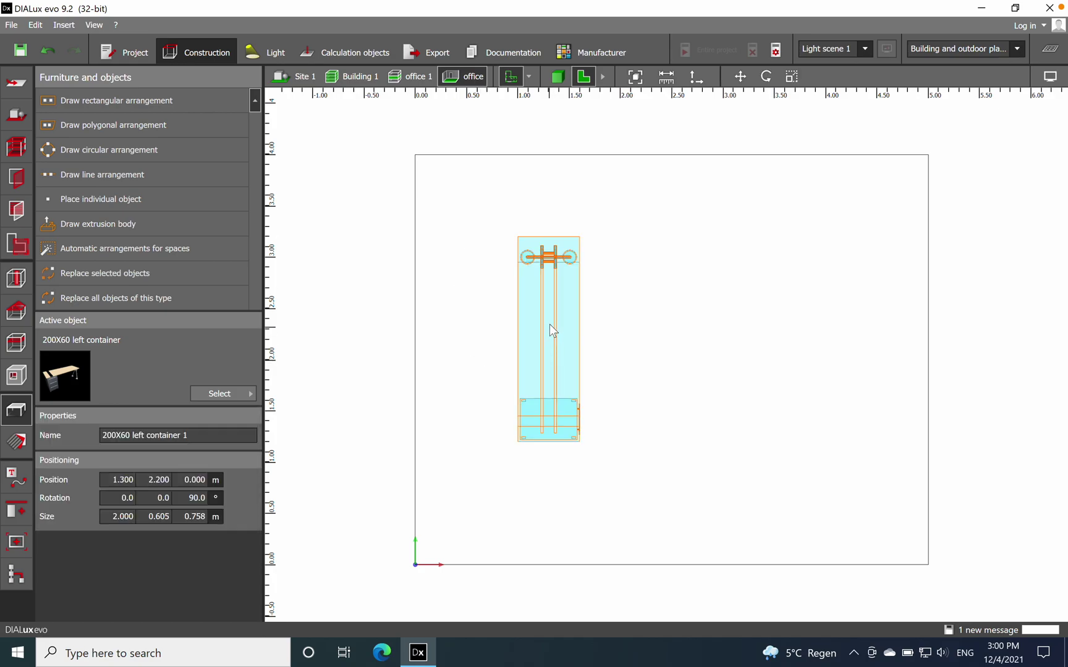
pyautogui.rightClick(550, 324)
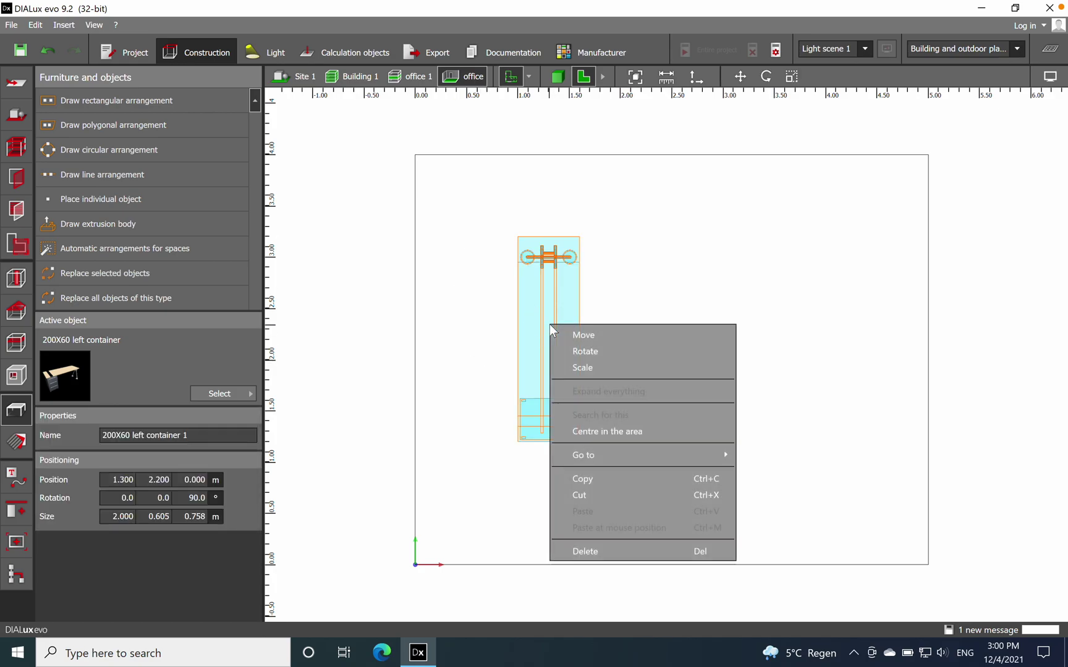
pyautogui.click(584, 479)
pyautogui.rightClick(817, 324)
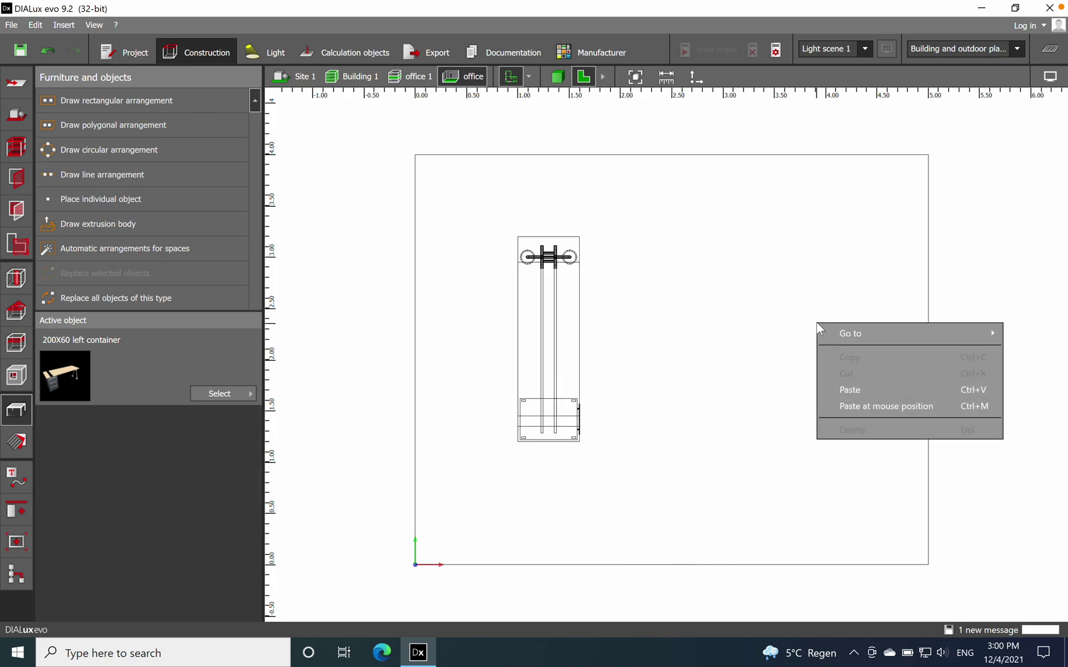
pyautogui.click(845, 406)
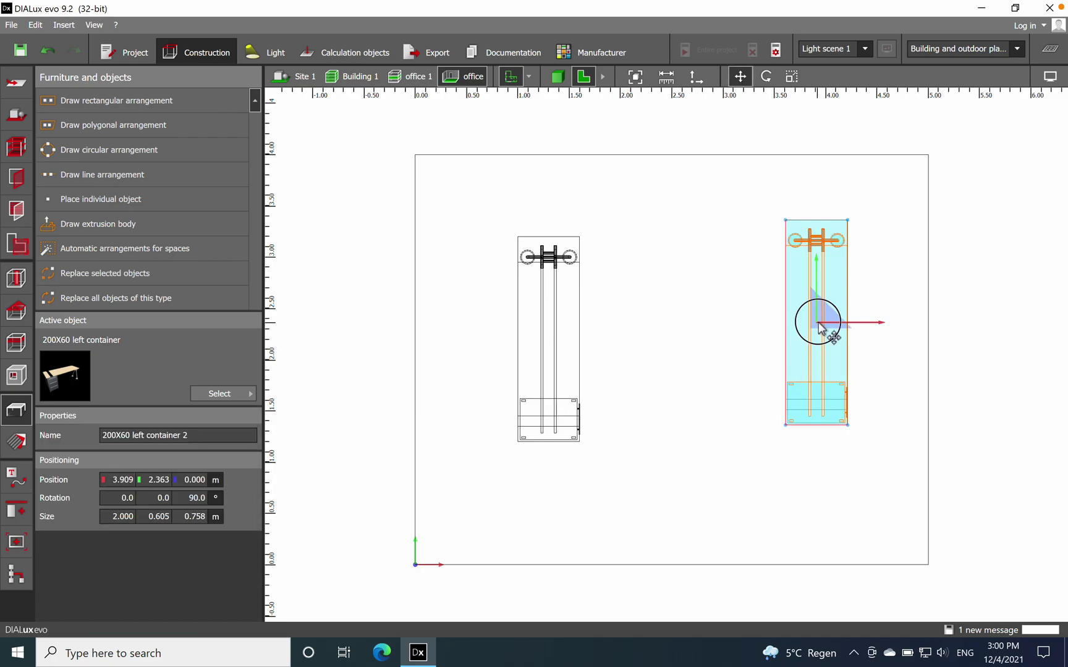
pyautogui.moveTo(812, 335)
pyautogui.mouseDown()
pyautogui.moveTo(812, 363)
pyautogui.moveTo(811, 348)
pyautogui.mouseUp()
# Move the original desk so that it is level with the copied desk.
pyautogui.click(553, 340)
pyautogui.rightClick(553, 341)
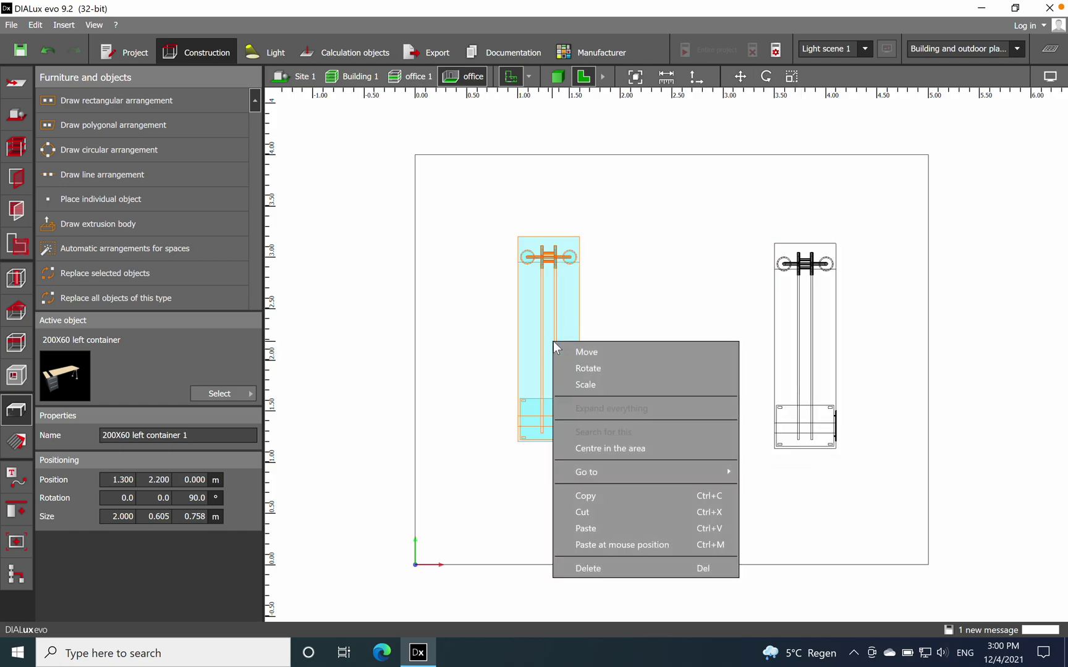
pyautogui.click(581, 352)
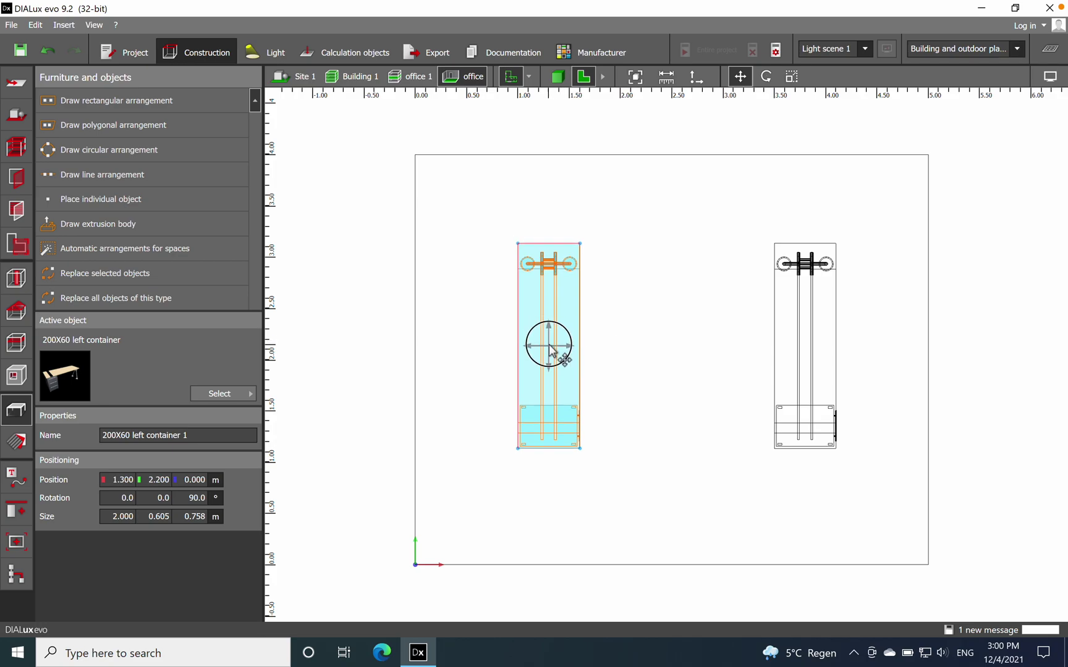
pyautogui.click(673, 353)
# Examine the arrangement of the two desks in the 3D view from several angles.
pyautogui.click(557, 76)
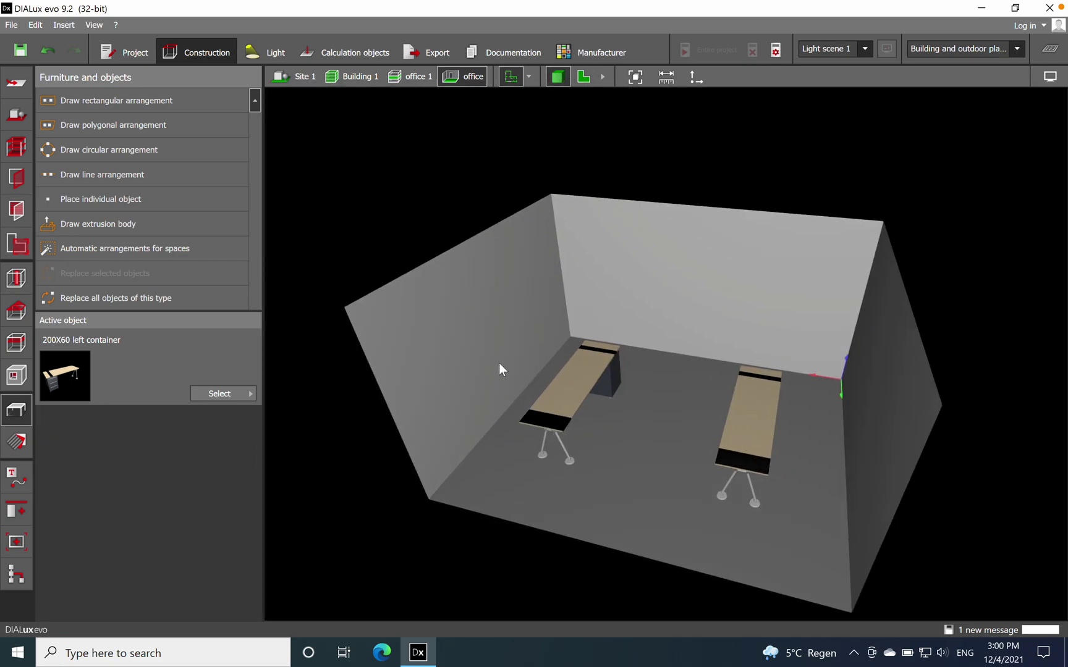
pyautogui.moveTo(668, 467); pyautogui.dragTo(729, 442)
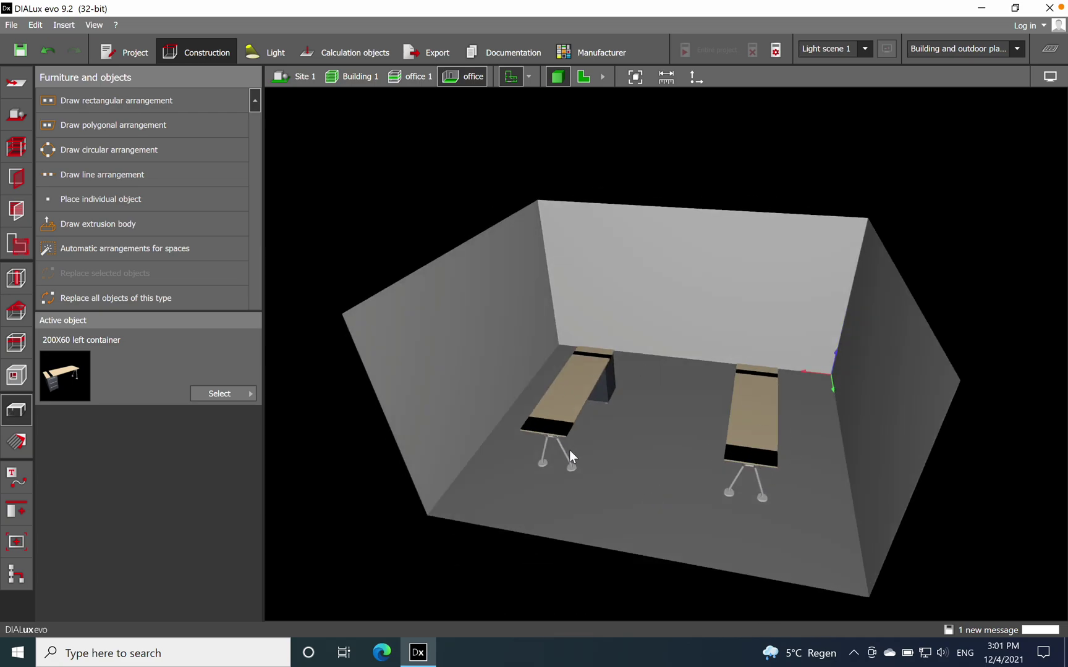
pyautogui.moveTo(568, 450); pyautogui.dragTo(651, 443)
pyautogui.moveTo(571, 454); pyautogui.dragTo(618, 464)
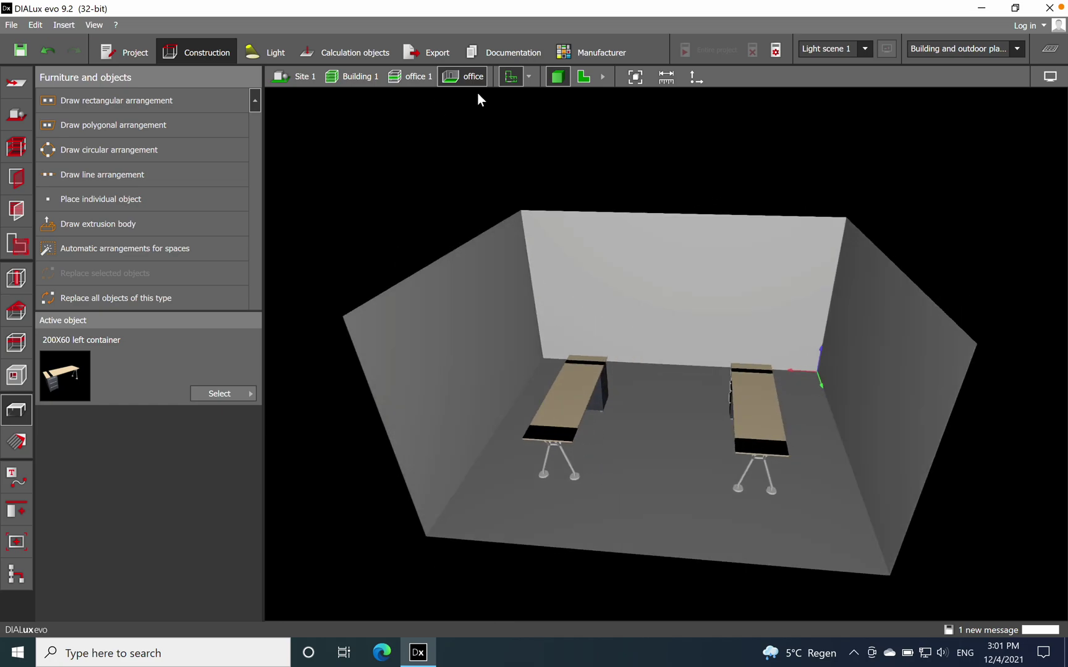
# Rotate the copied desk near x 3.8 m in the floor plan to -90° about the vertical axis.
pyautogui.click(584, 77)
pyautogui.click(805, 325)
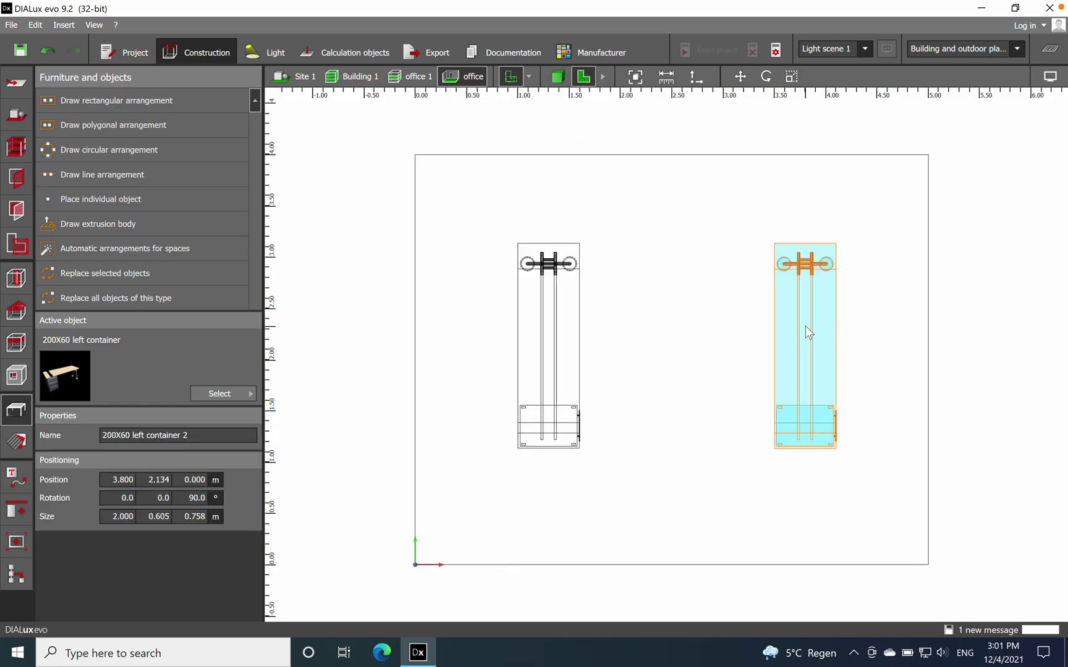
pyautogui.rightClick(805, 325)
pyautogui.click(851, 353)
pyautogui.moveTo(801, 274); pyautogui.dragTo(807, 471)
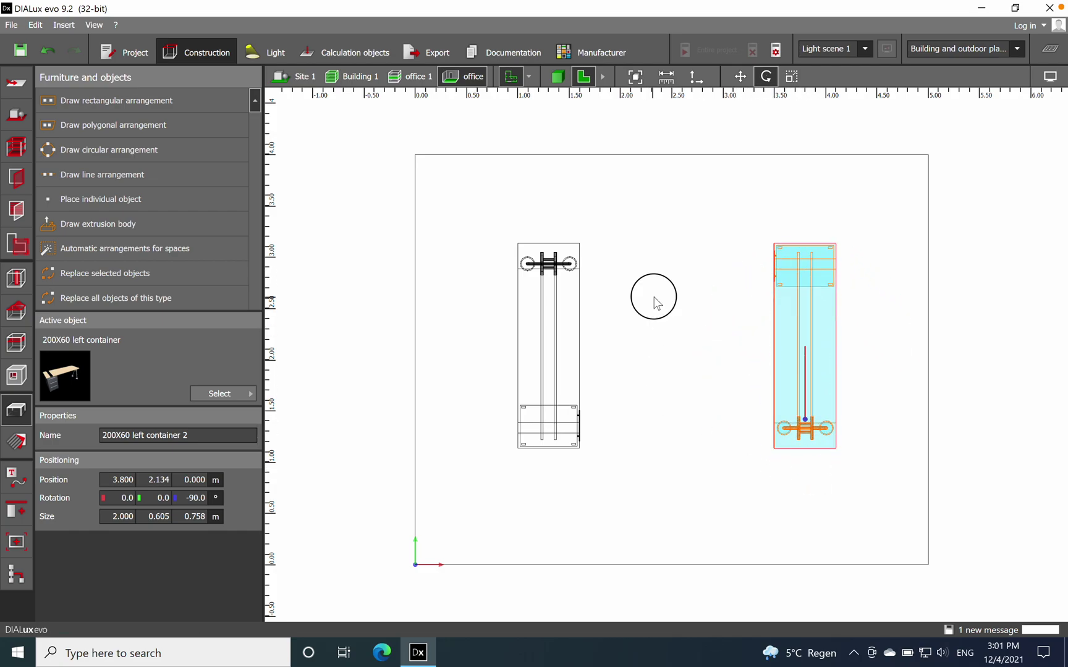
pyautogui.click(622, 301)
pyautogui.moveTo(653, 281); pyautogui.dragTo(558, 261, button='right')
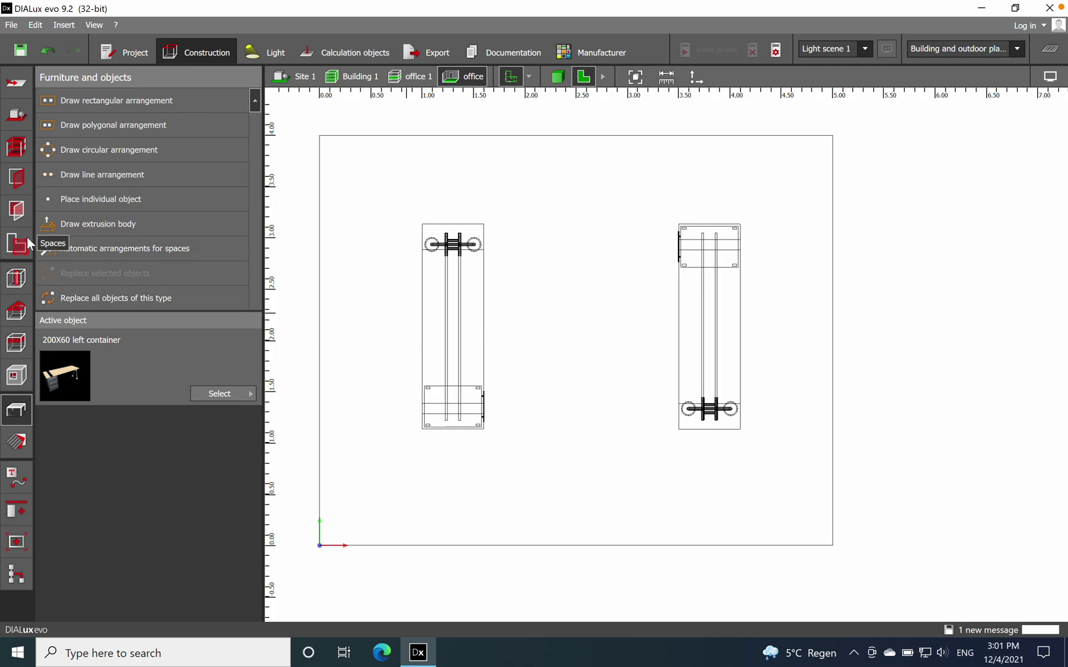
# Insert the Swivel chair1 object from the catalog beside the rotated desk, at about x 4.4 m, y 2.1 m.
pyautogui.click(220, 394)
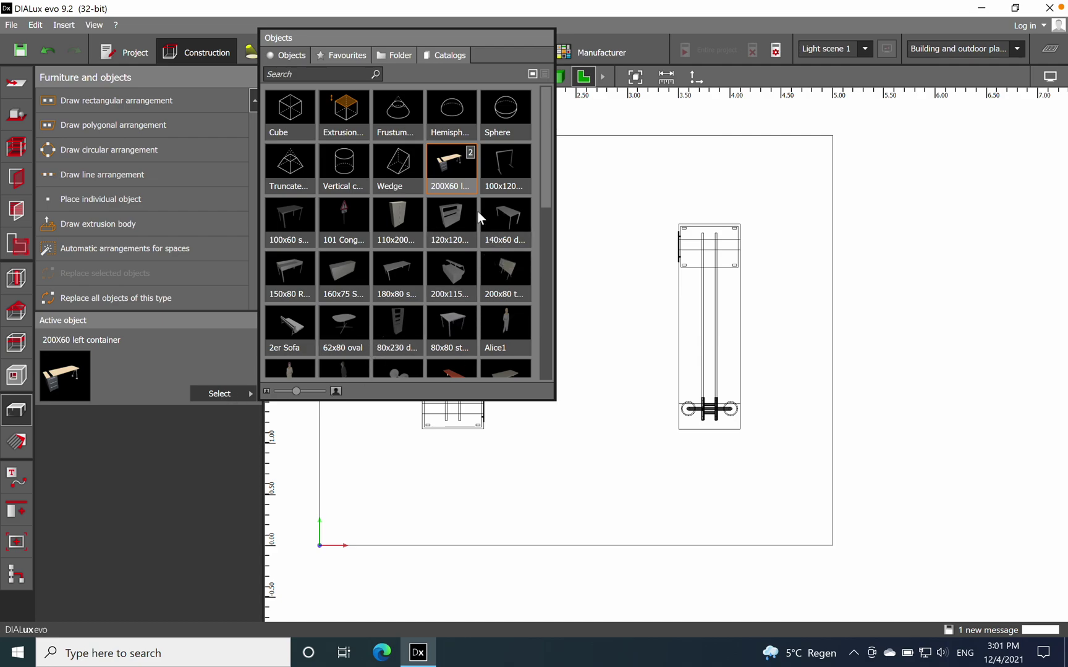
pyautogui.scroll(-1, 478, 212)
pyautogui.scroll(-1, 464, 222)
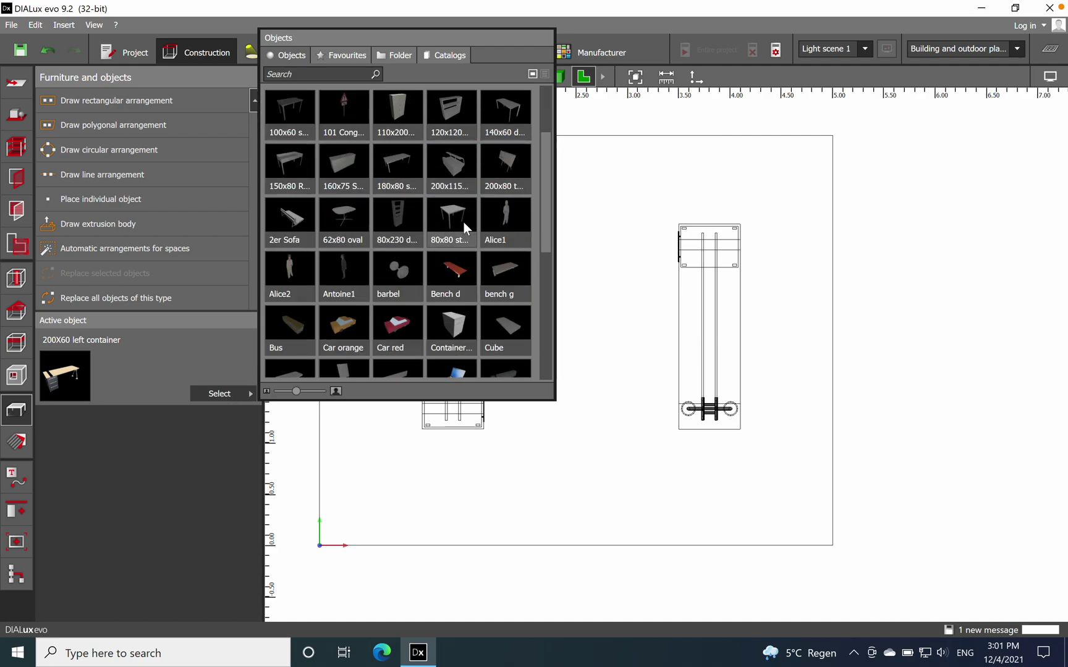
pyautogui.scroll(-2, 465, 222)
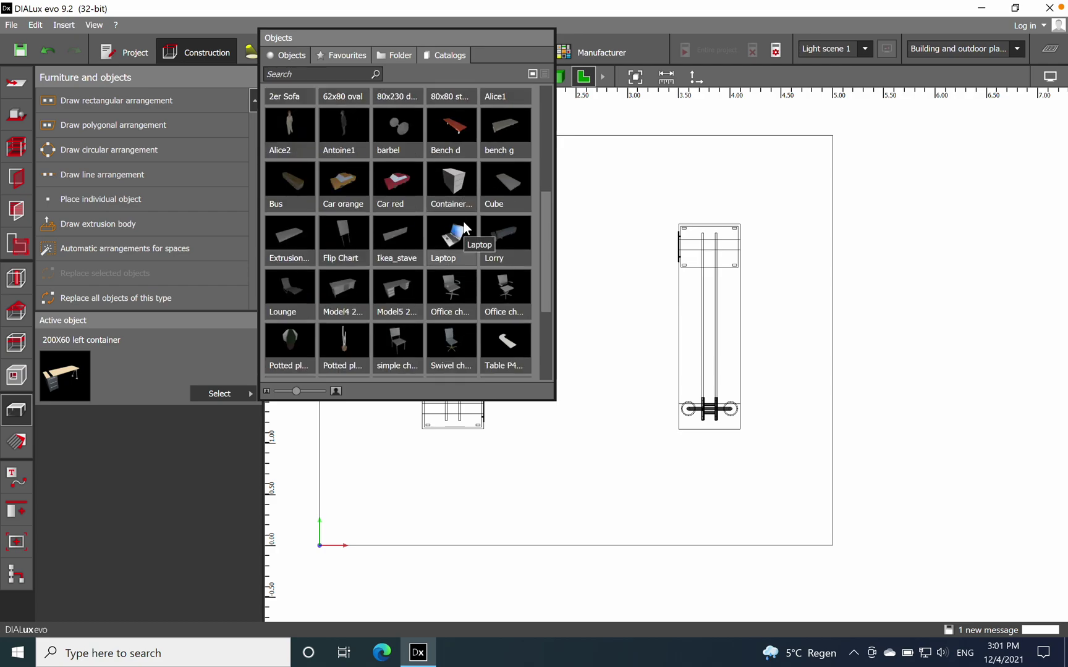
pyautogui.click(448, 346)
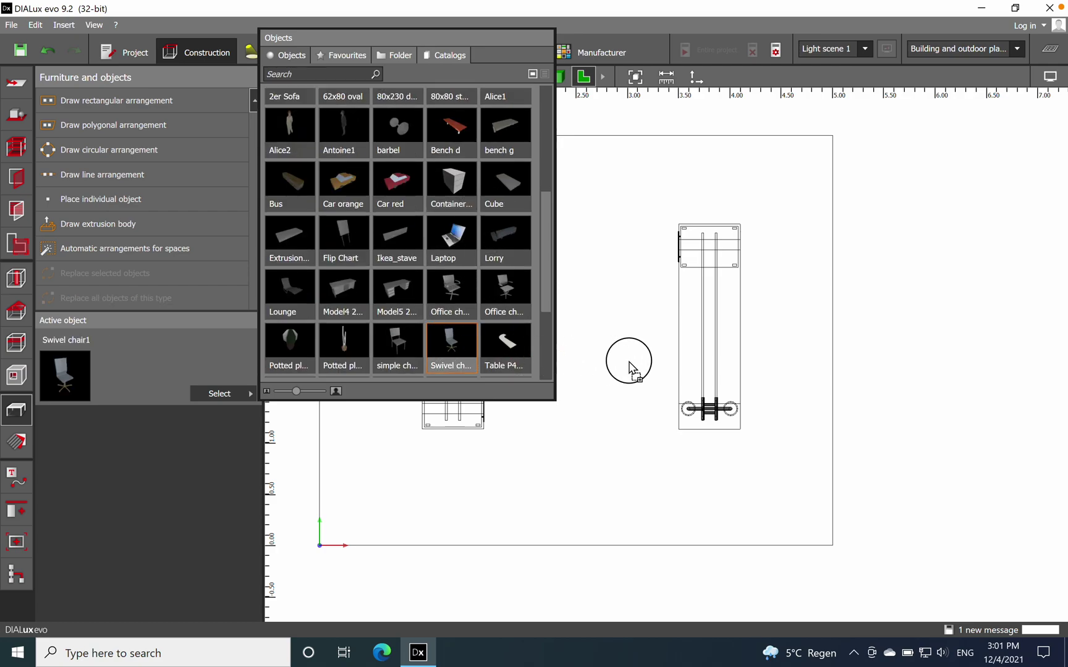
pyautogui.press('Escape')
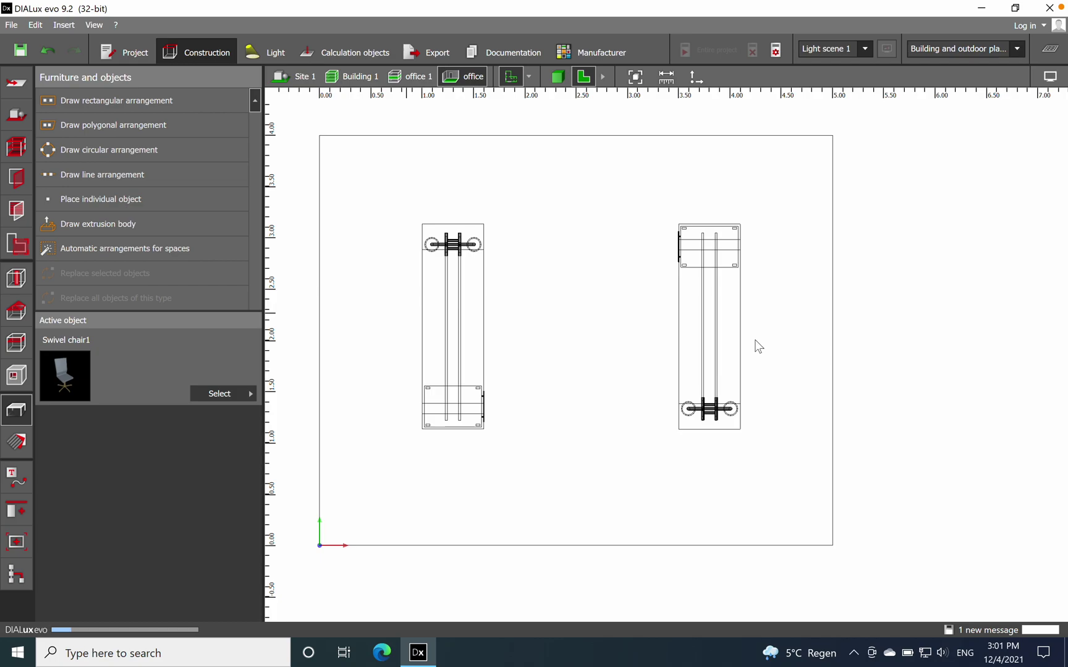
pyautogui.click(776, 332)
# Rotate the swivel chair to -90° so that it faces the desk and check it in 3D.
pyautogui.rightClick(777, 331)
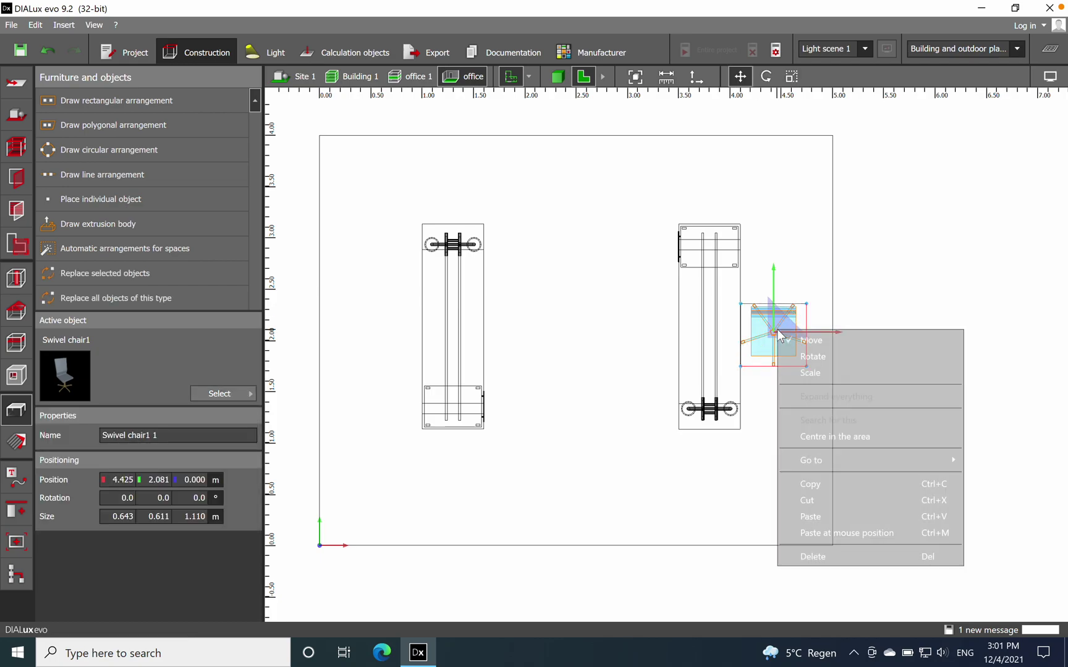
pyautogui.click(824, 357)
pyautogui.moveTo(848, 336); pyautogui.dragTo(771, 451)
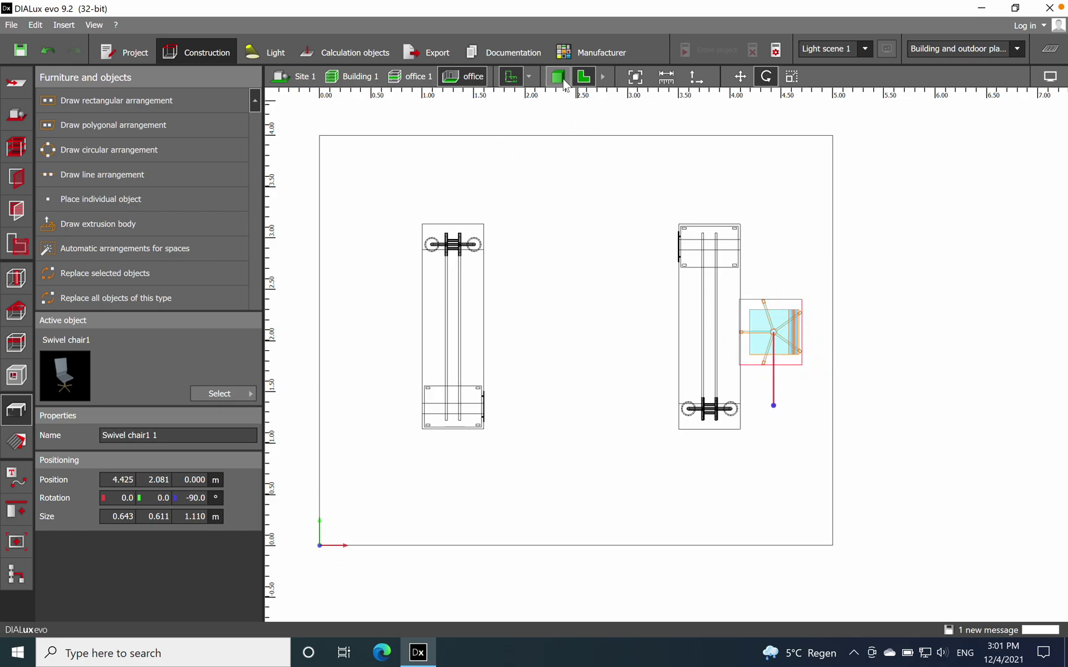
pyautogui.click(562, 79)
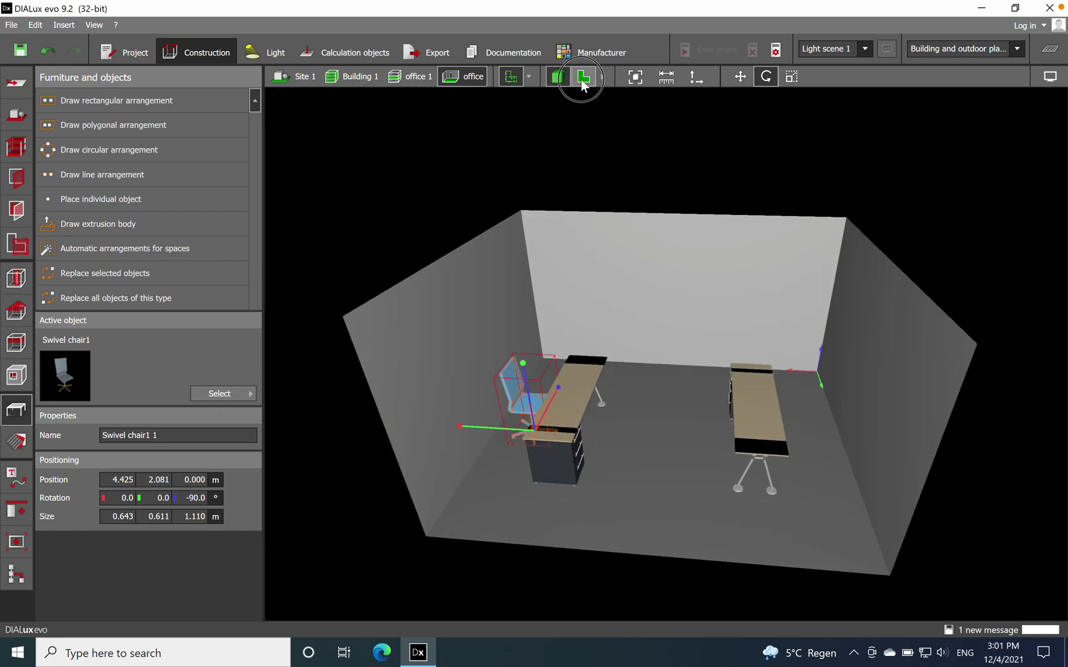
# Copy the swivel chair in the floor plan and paste it beside the other desk at about x 0.5 m, y 2.2 m.
pyautogui.click(583, 78)
pyautogui.click(605, 487)
pyautogui.click(779, 334)
pyautogui.rightClick(779, 334)
pyautogui.click(814, 493)
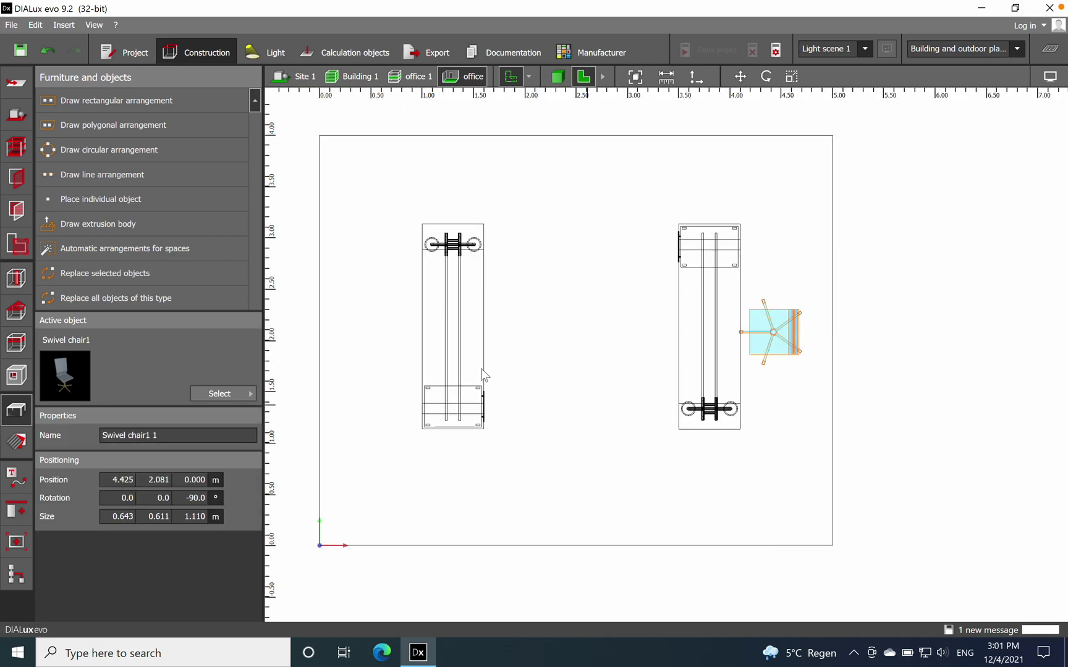
pyautogui.click(370, 330)
pyautogui.rightClick(371, 327)
pyautogui.click(407, 405)
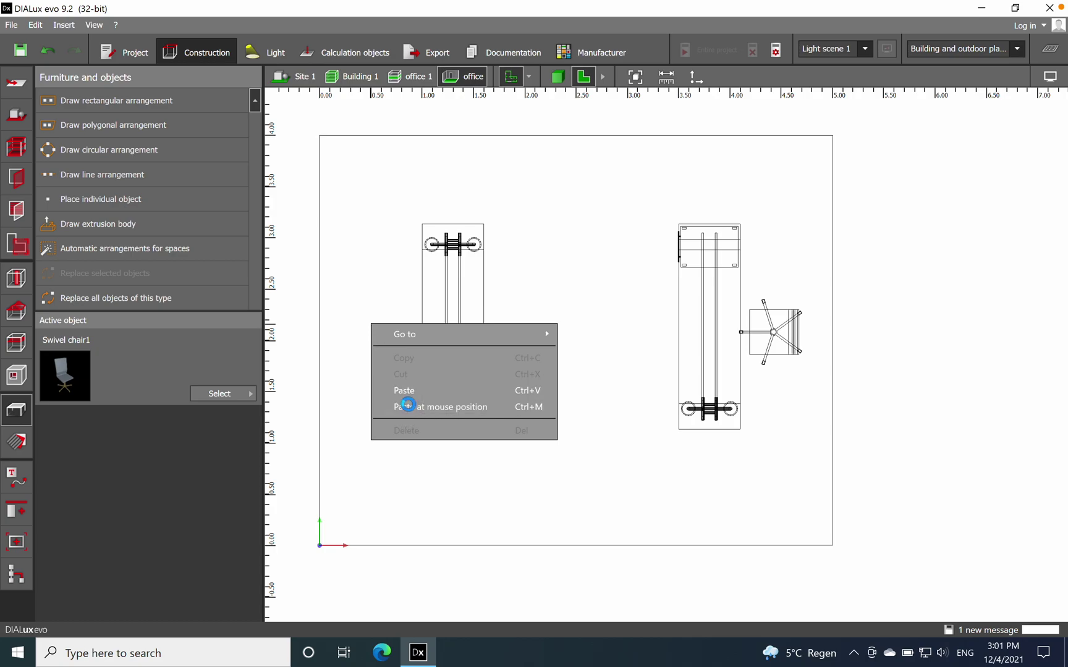
# Rotate the pasted swivel chair by 180° so that it faces its desk.
pyautogui.rightClick(374, 317)
pyautogui.click(390, 345)
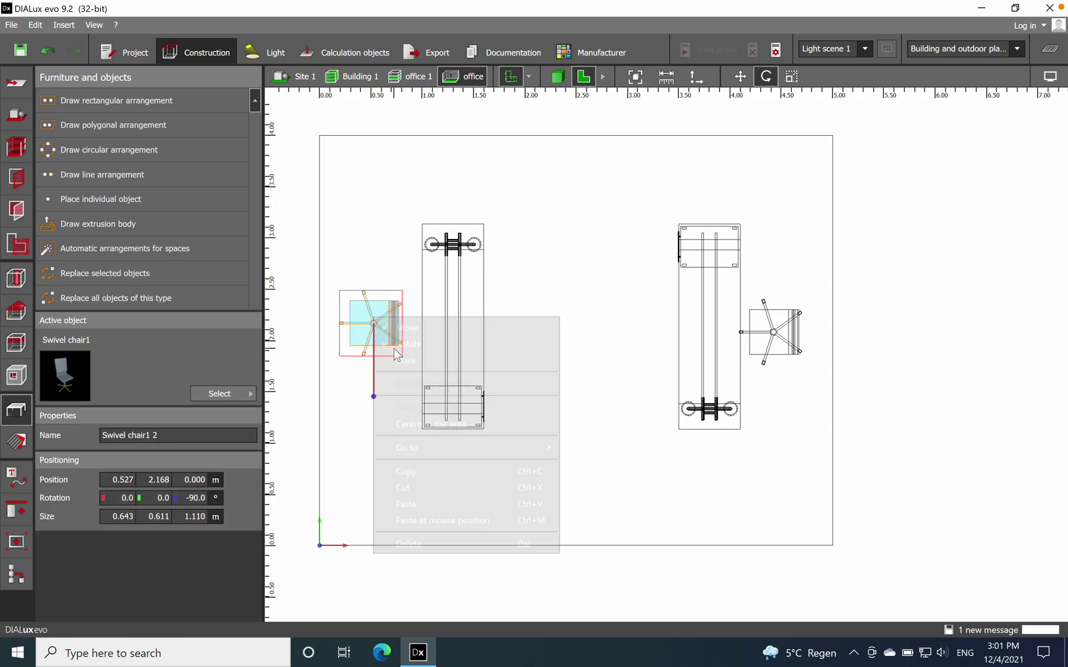
pyautogui.moveTo(373, 397); pyautogui.dragTo(379, 237)
pyautogui.click(531, 264)
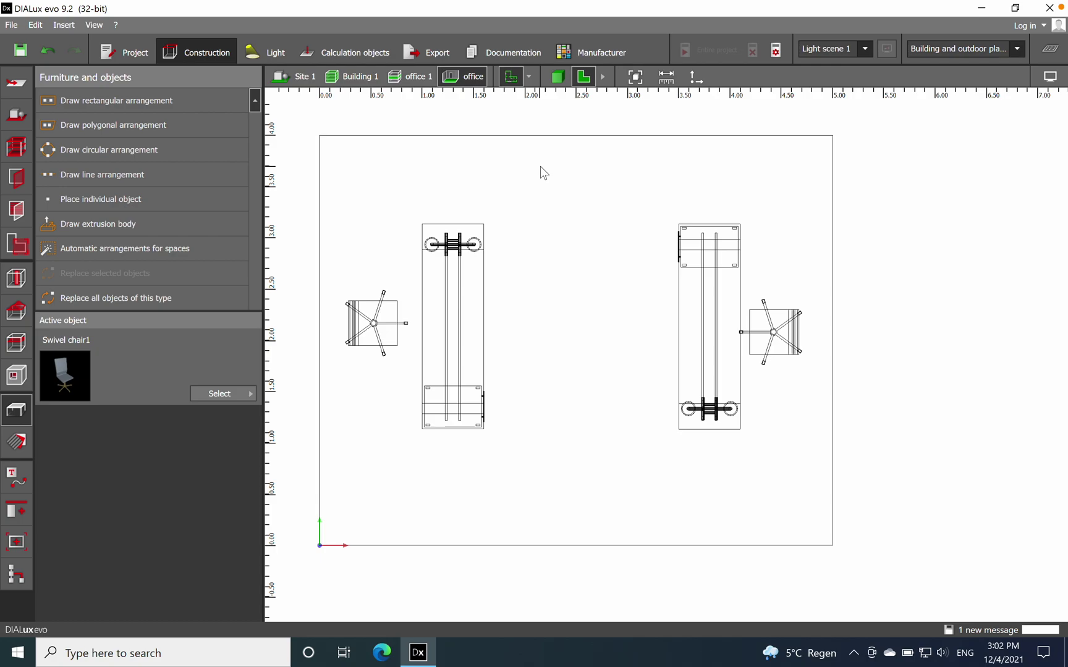
# Move the first swivel chair slightly away from its desk and level with the copied chair, then check the arrangement in 3D.
pyautogui.rightClick(773, 332)
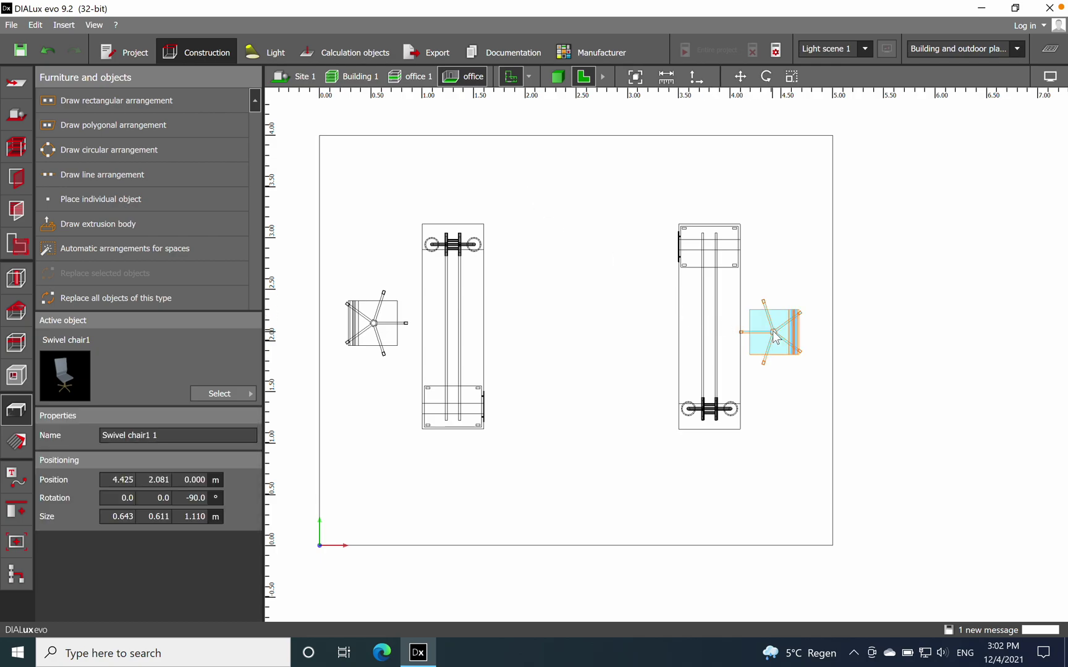
pyautogui.click(801, 342)
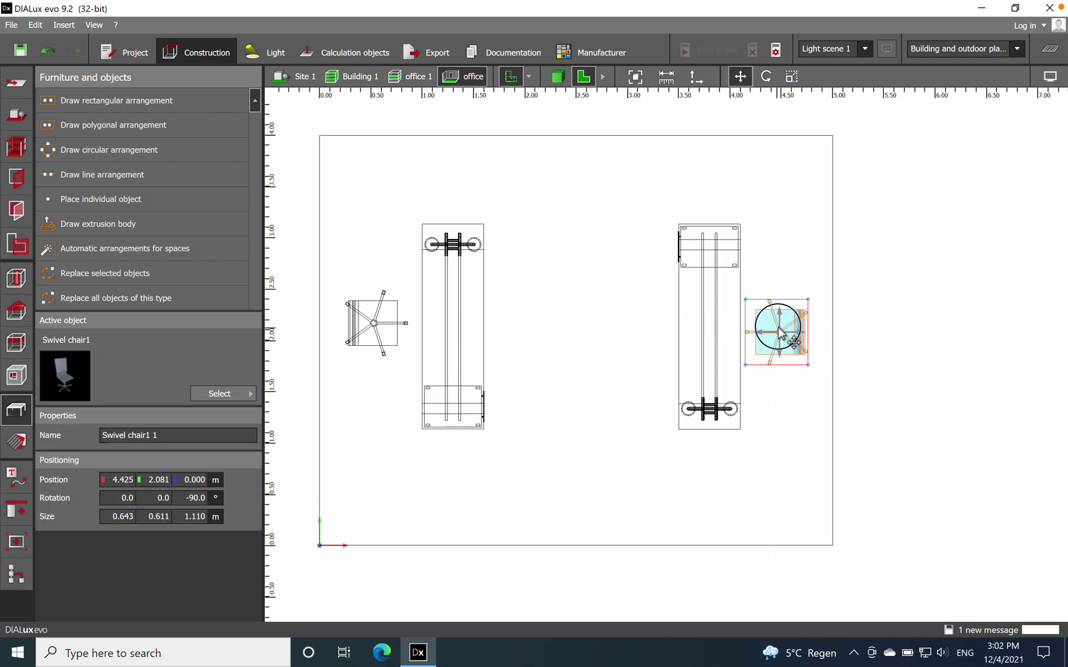
pyautogui.click(791, 320)
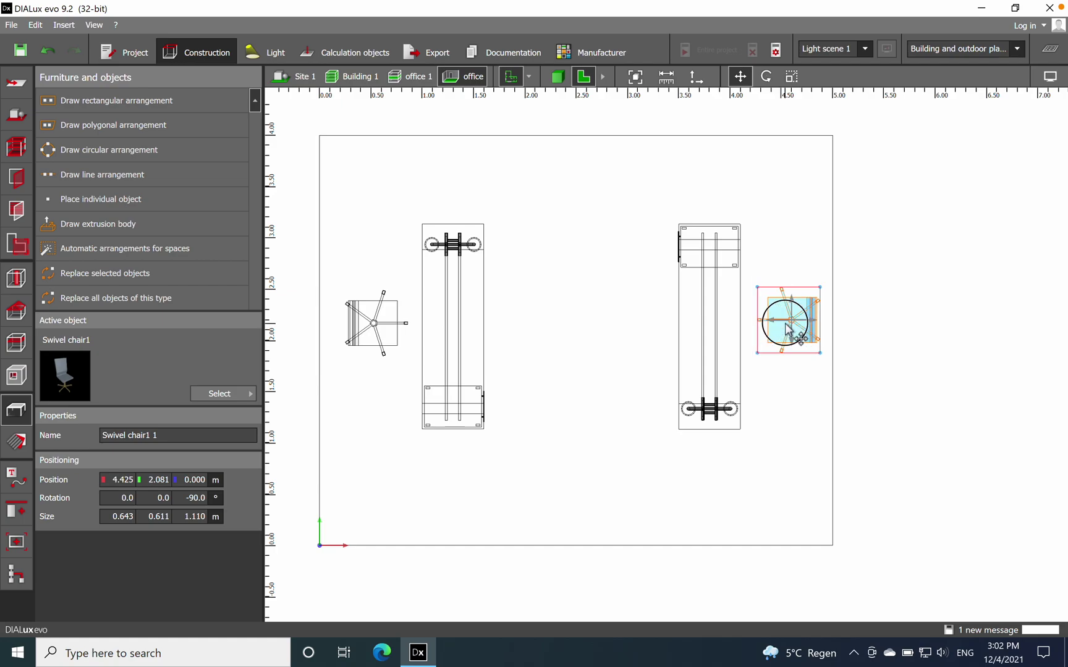
pyautogui.click(590, 310)
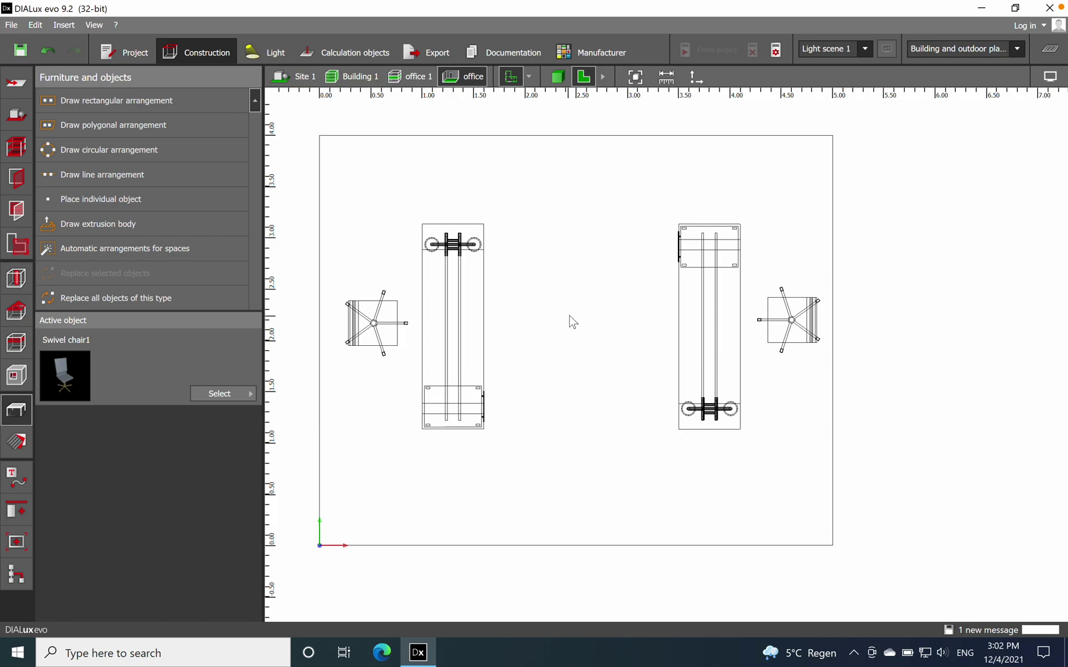
pyautogui.click(556, 76)
pyautogui.moveTo(587, 517)
pyautogui.mouseDown(button='middle')
pyautogui.moveTo(626, 520)
pyautogui.moveTo(581, 520)
pyautogui.mouseUp(button='middle')
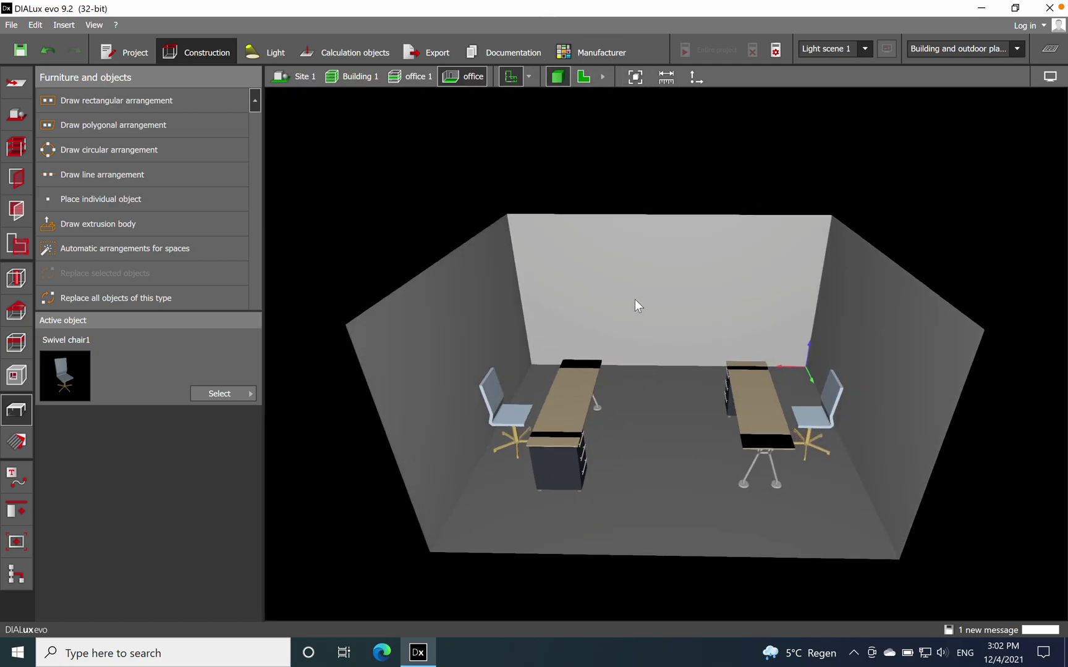
# Place a 1.000 × 1.350 m standard window in the y 4.1 m wall of storey office 1, at about x 1.28 m.
pyautogui.click(582, 76)
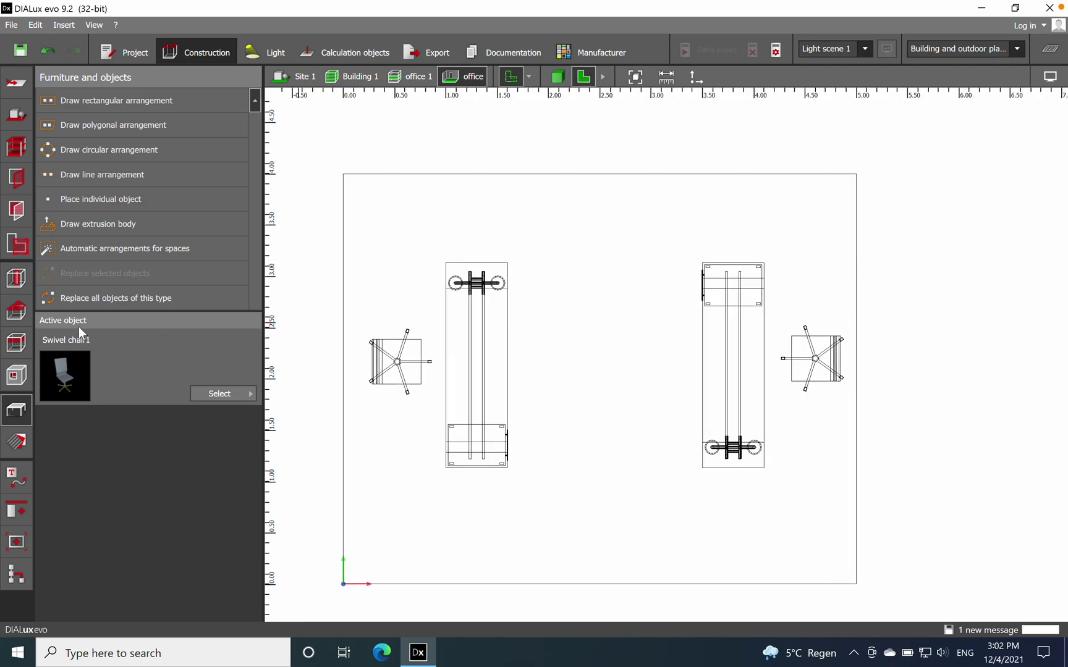
pyautogui.click(13, 187)
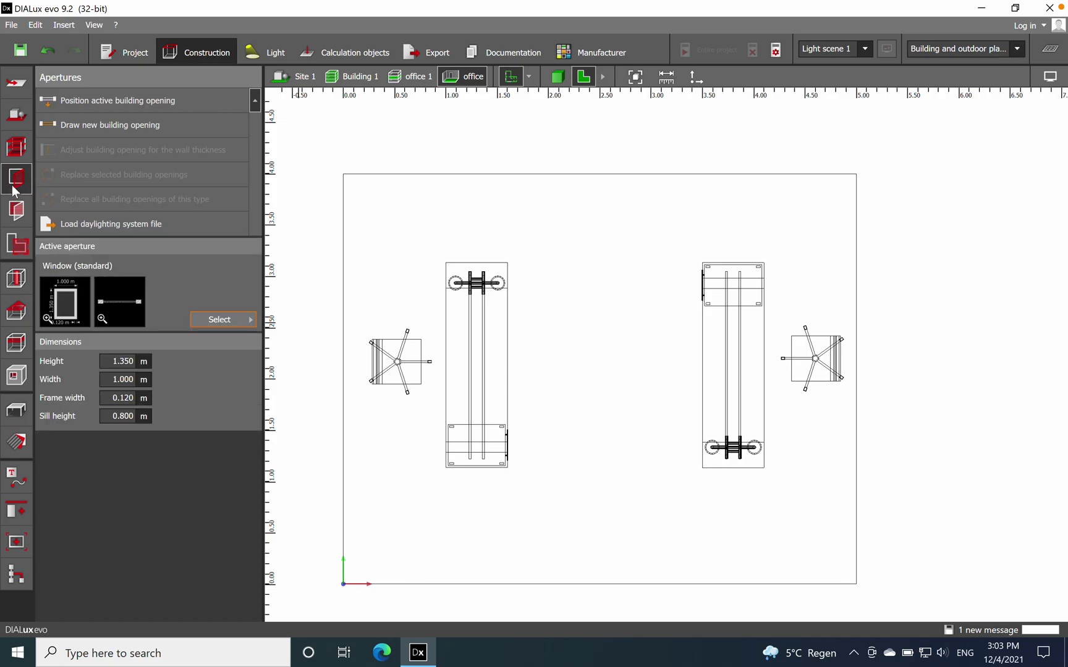
pyautogui.moveTo(65, 298); pyautogui.dragTo(460, 177)
pyautogui.moveTo(120, 305); pyautogui.dragTo(460, 172)
pyautogui.click(426, 80)
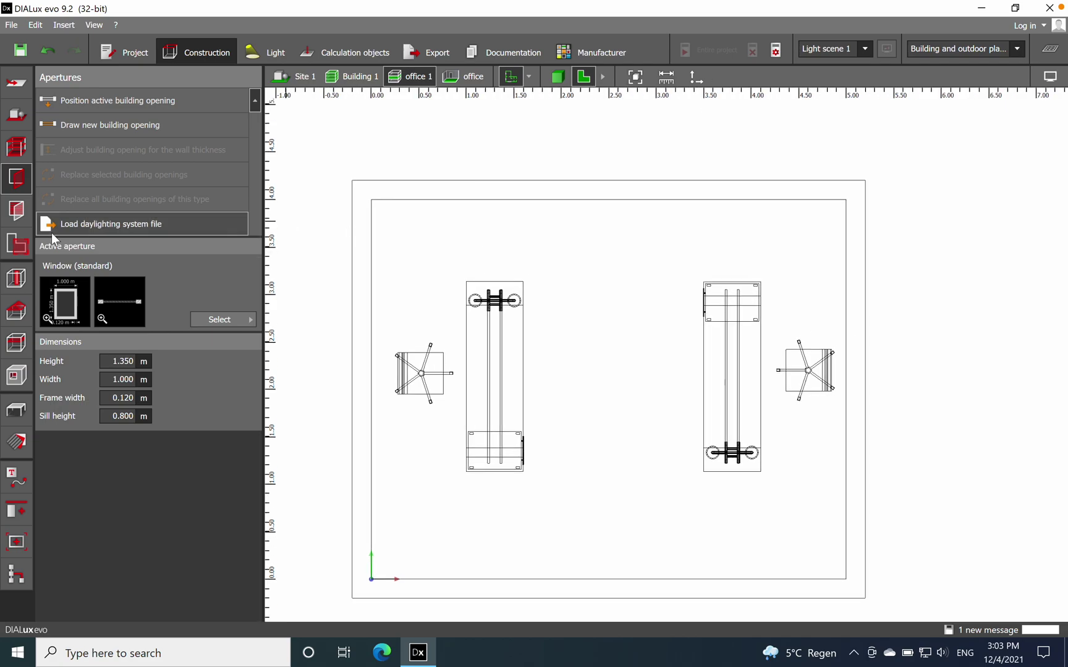
pyautogui.moveTo(53, 304); pyautogui.dragTo(470, 190)
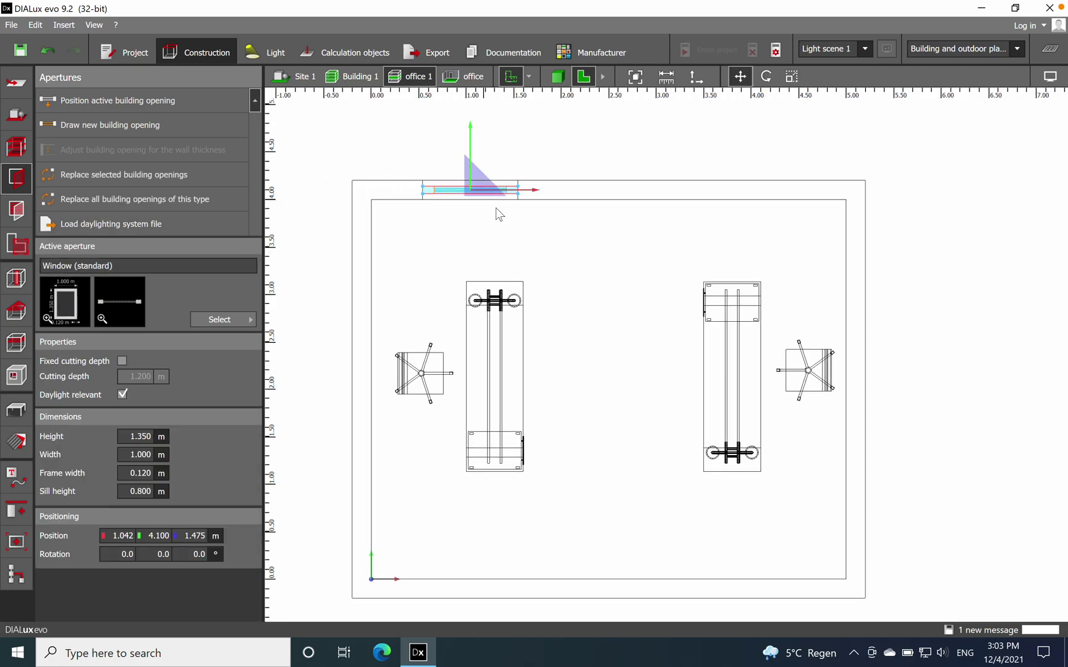
pyautogui.moveTo(488, 193); pyautogui.dragTo(502, 196)
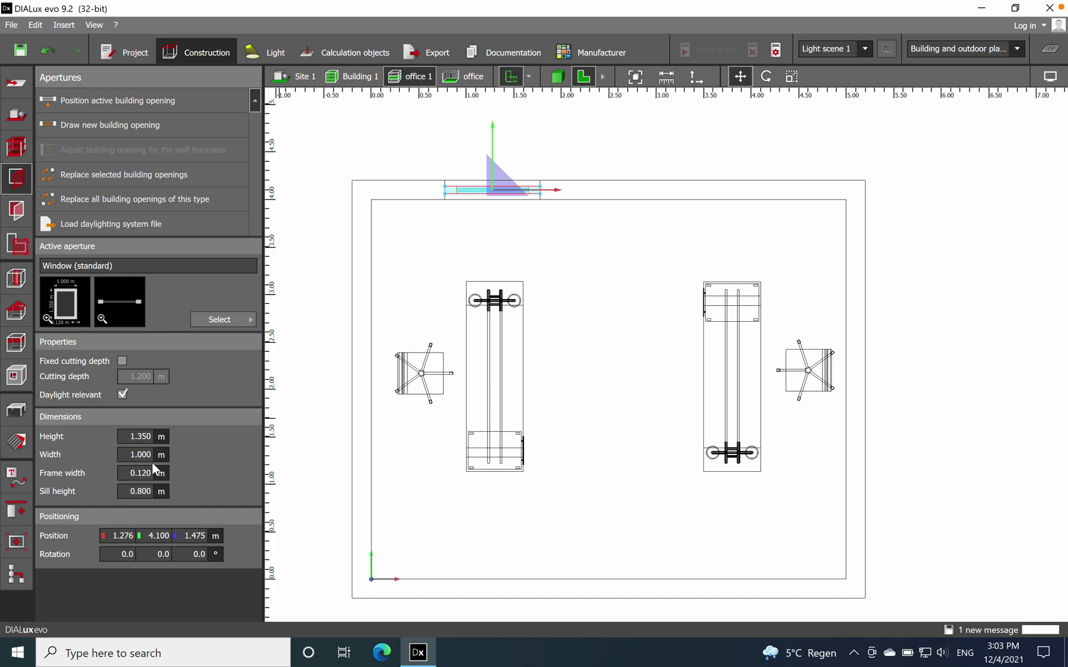
# Copy the window into the same wall in line with the second desk and check both windows in 3D.
pyautogui.rightClick(500, 195)
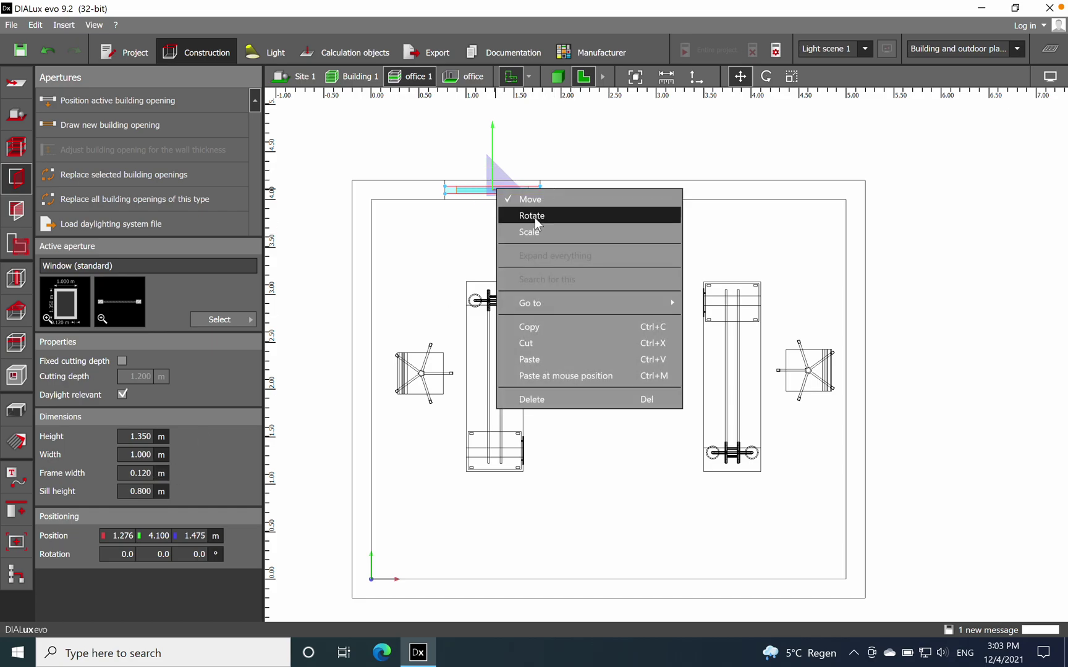
pyautogui.click(536, 330)
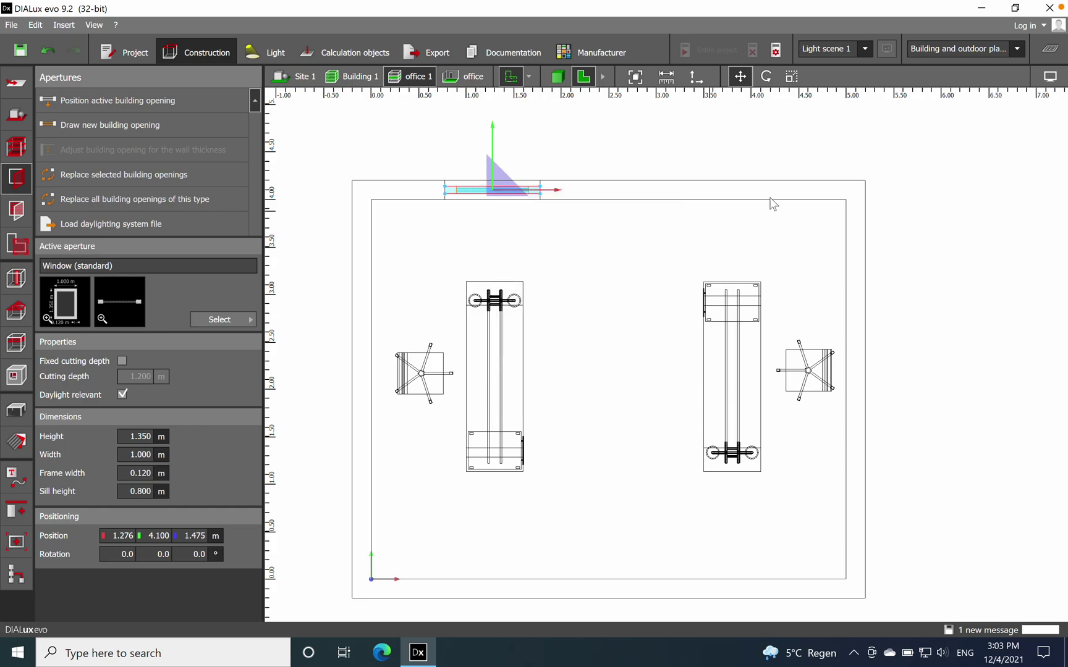
pyautogui.click(731, 190)
pyautogui.rightClick(731, 189)
pyautogui.click(768, 274)
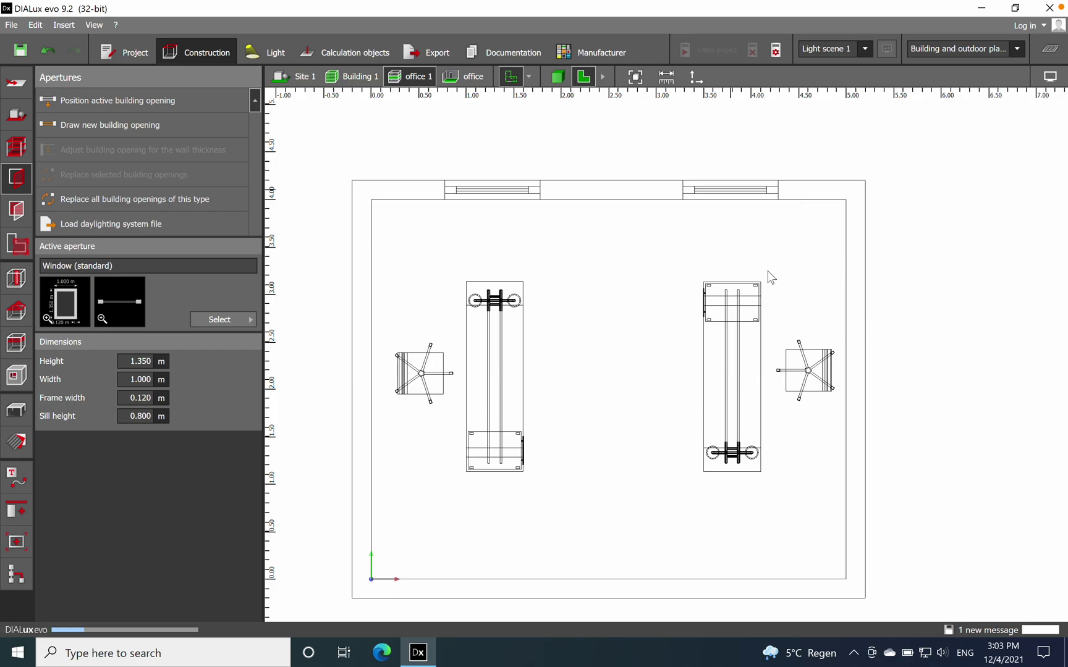
pyautogui.click(558, 76)
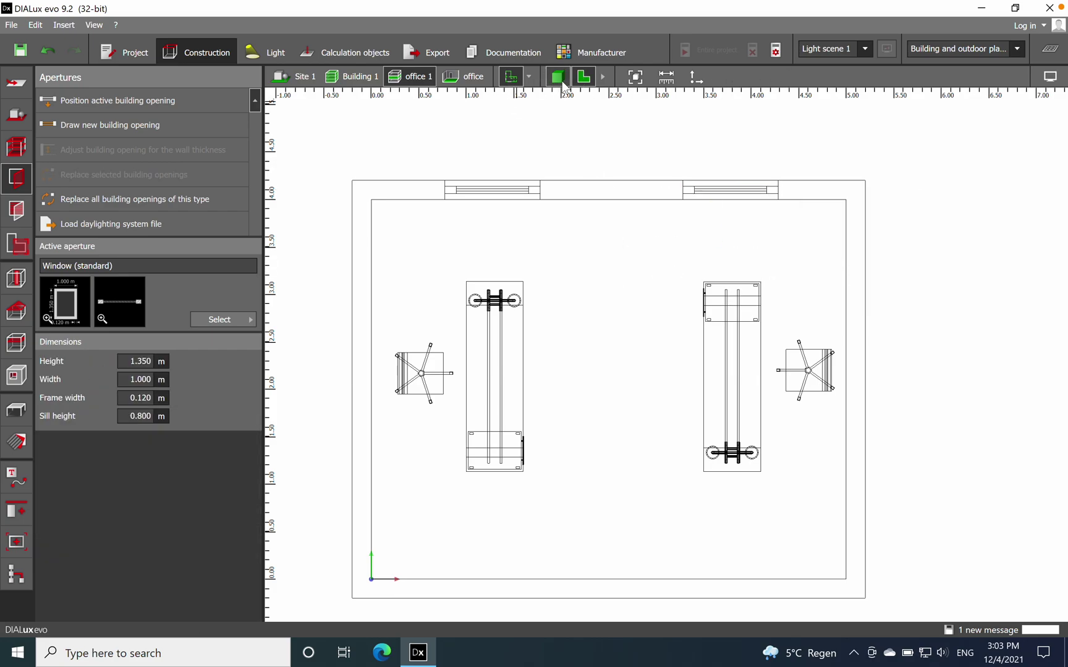
pyautogui.moveTo(517, 371); pyautogui.dragTo(581, 433)
pyautogui.moveTo(707, 446); pyautogui.dragTo(482, 255, button='middle')
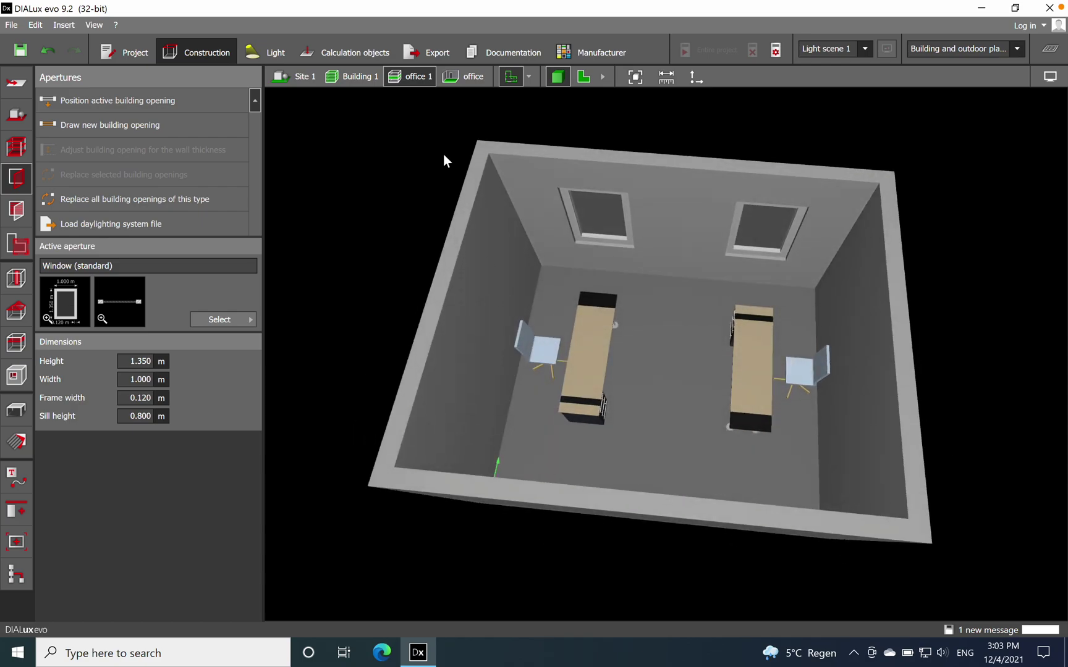
# Place a 0.900 × 2.000 m standard door in the wall opposite the windows, at about x 4.2 m in the floor plan.
pyautogui.click(582, 76)
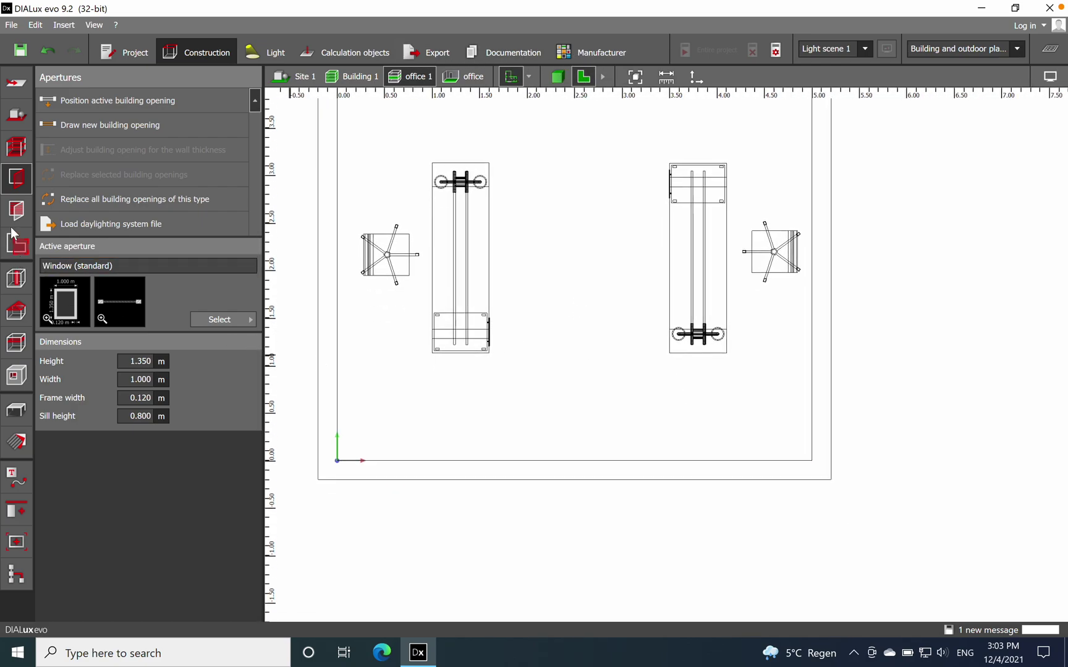
pyautogui.click(225, 319)
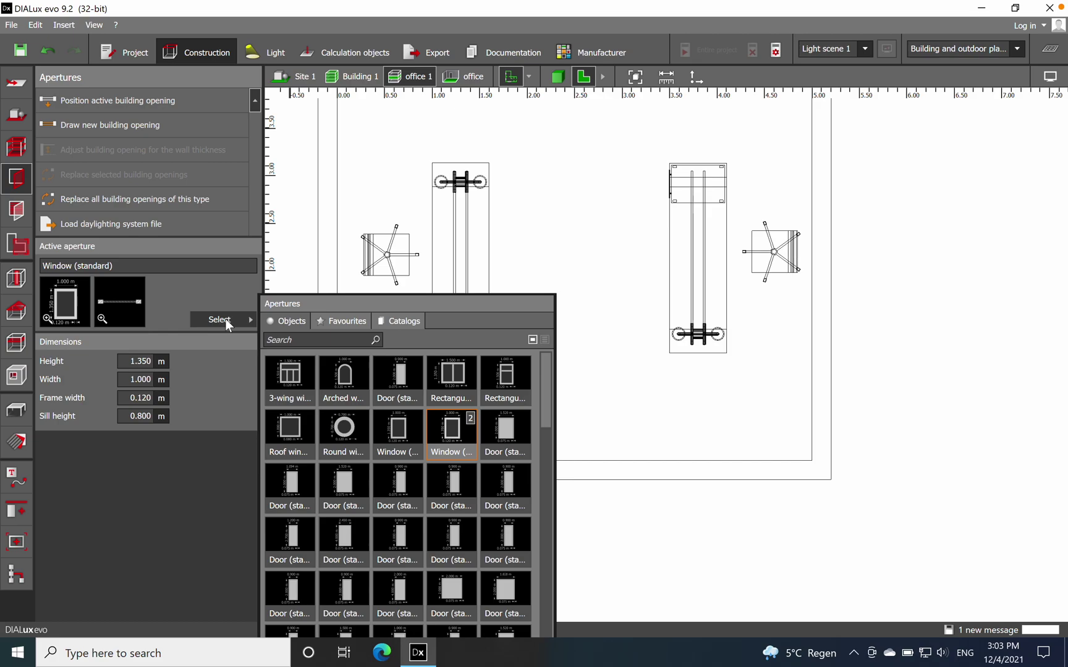
pyautogui.click(399, 378)
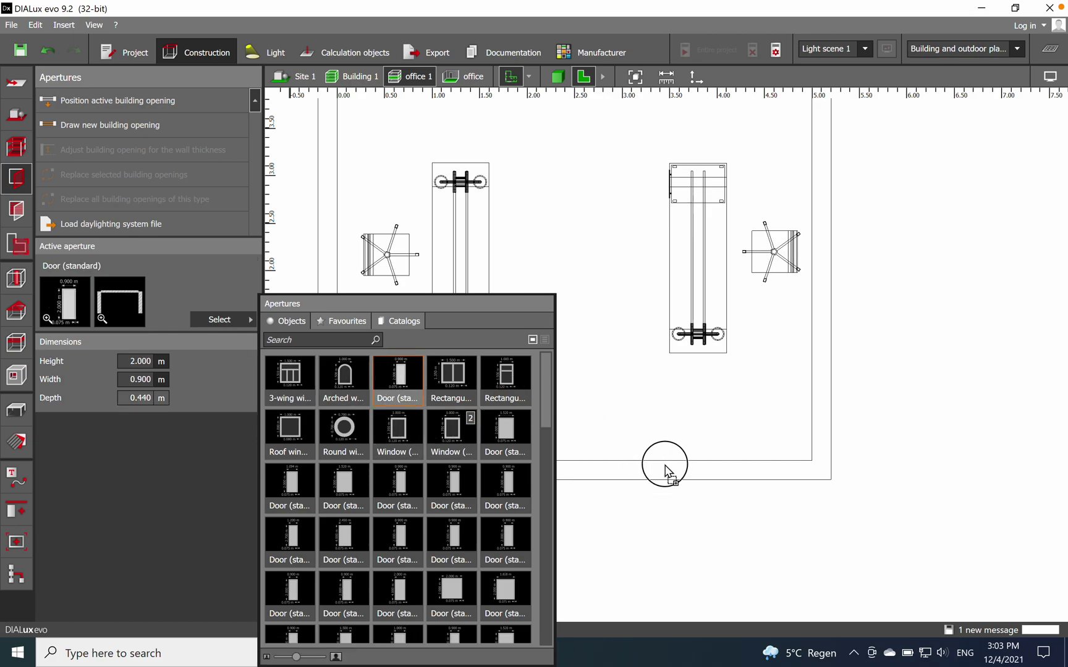
pyautogui.click(719, 476)
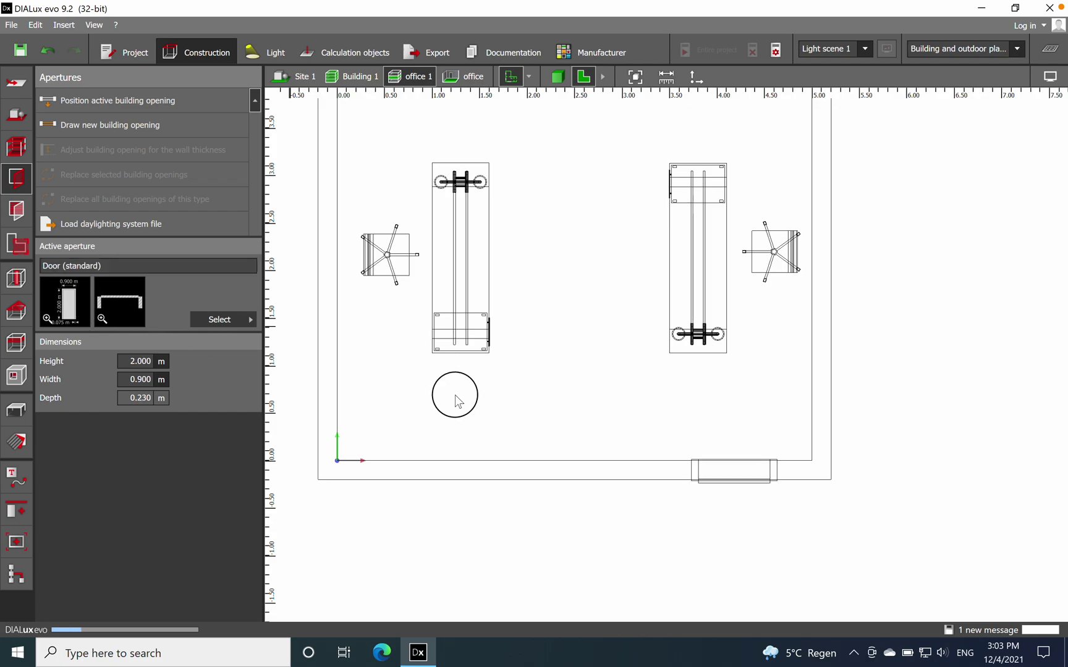
pyautogui.press('Escape')
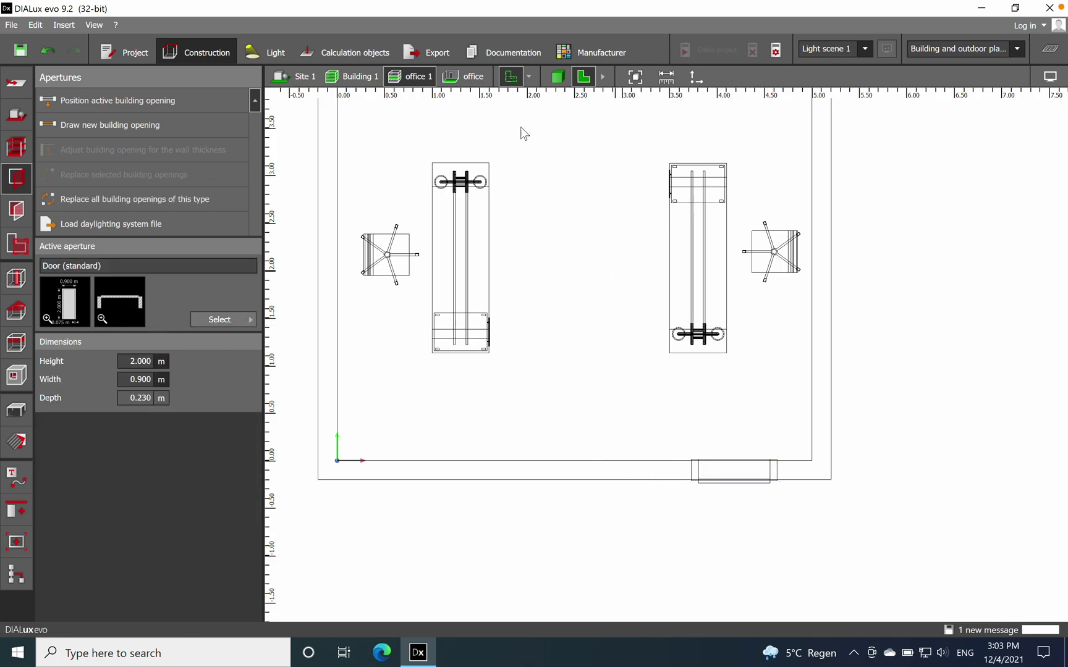
# Examine the windows, door and furniture in 3D and in the floor plan, first for the storey and then for the office room.
pyautogui.click(557, 76)
pyautogui.moveTo(608, 392); pyautogui.dragTo(668, 333, button='right')
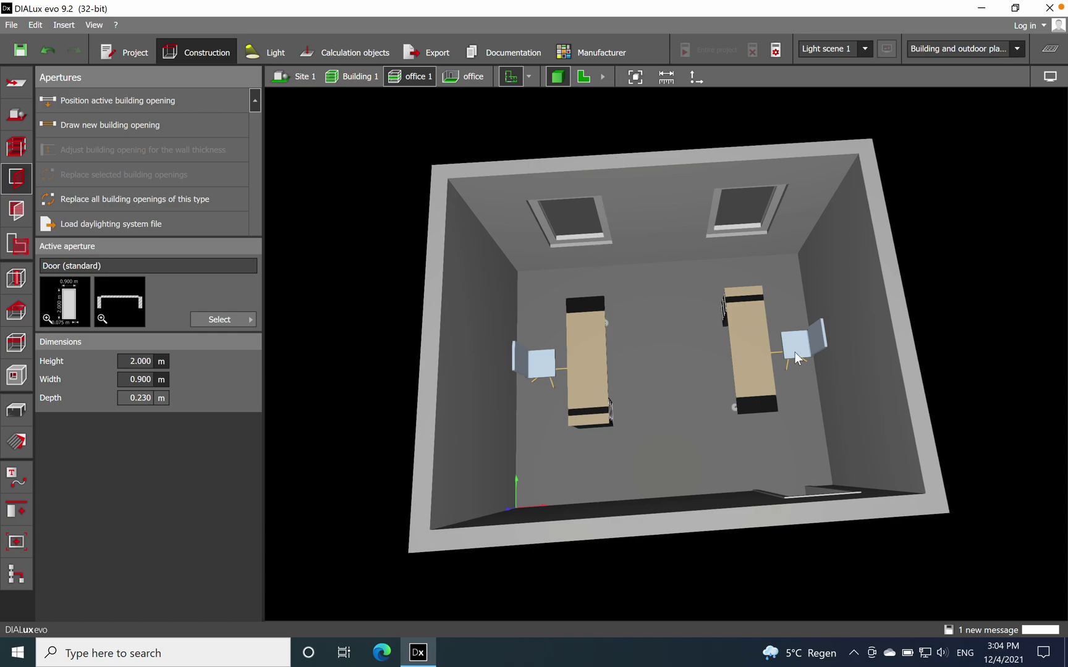
pyautogui.click(583, 76)
pyautogui.moveTo(588, 236); pyautogui.dragTo(606, 267, button='right')
pyautogui.moveTo(558, 346); pyautogui.dragTo(584, 299, button='right')
pyautogui.scroll(-1, 585, 299)
pyautogui.scroll(1, 584, 299)
pyautogui.scroll(-1, 585, 299)
pyautogui.scroll(1, 588, 287)
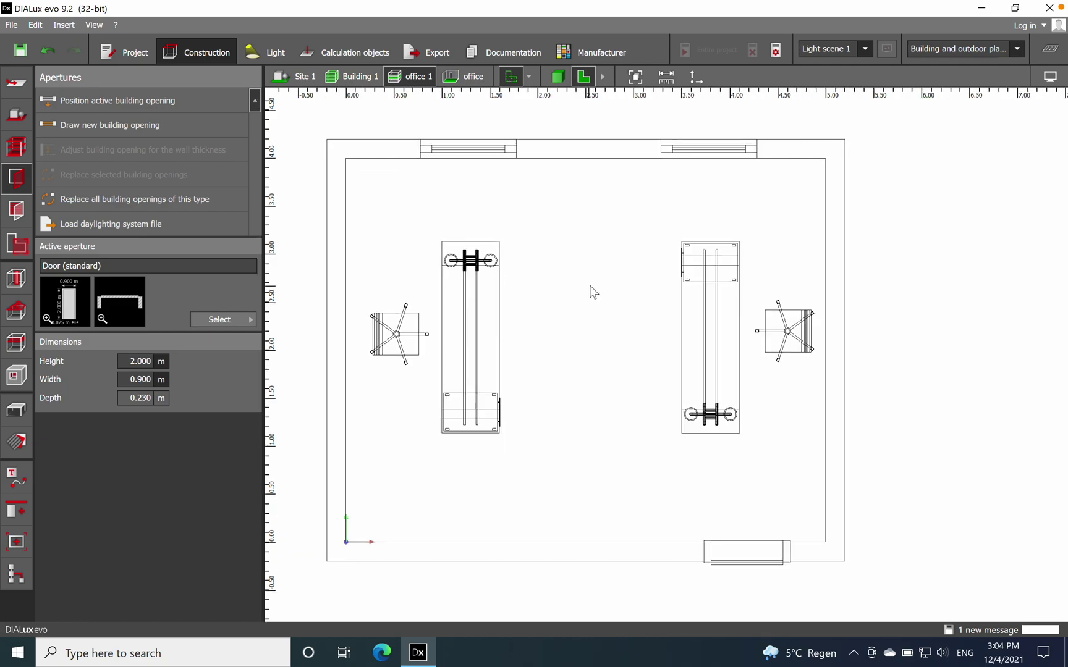
pyautogui.click(558, 77)
pyautogui.moveTo(553, 414); pyautogui.dragTo(679, 369, button='right')
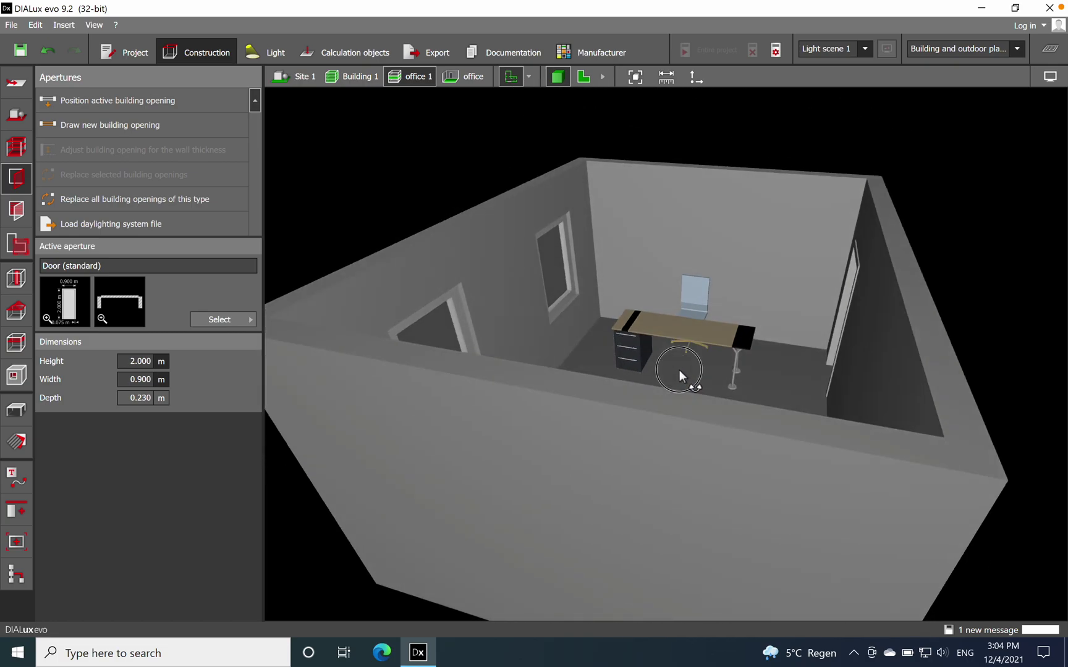
pyautogui.click(470, 76)
pyautogui.moveTo(622, 450); pyautogui.dragTo(827, 494, button='right')
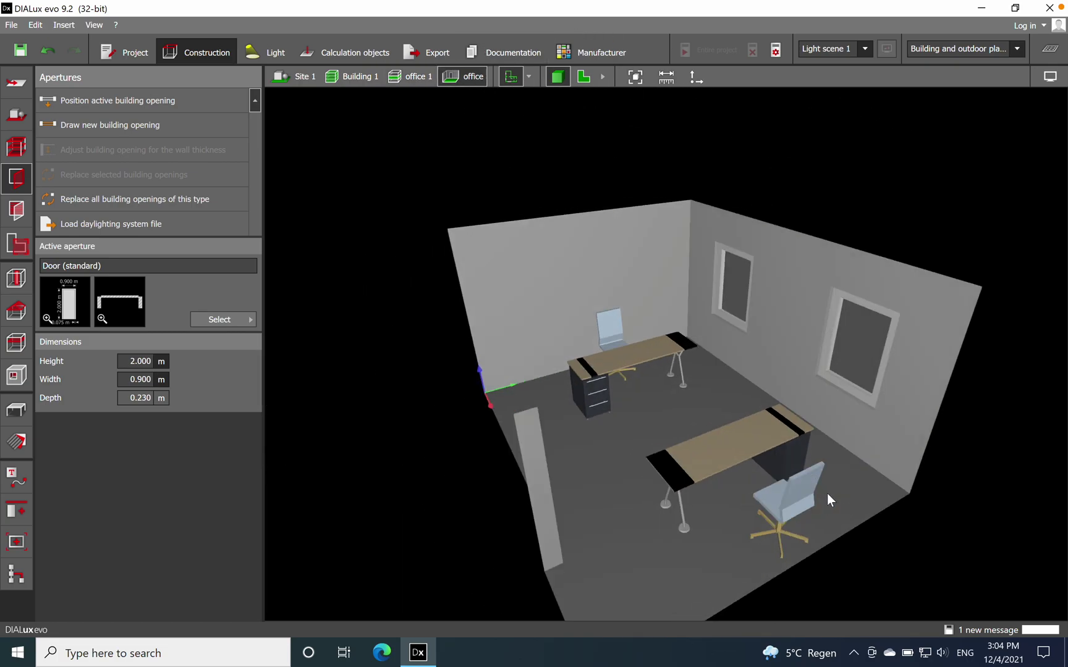
pyautogui.moveTo(662, 412); pyautogui.dragTo(560, 505, button='right')
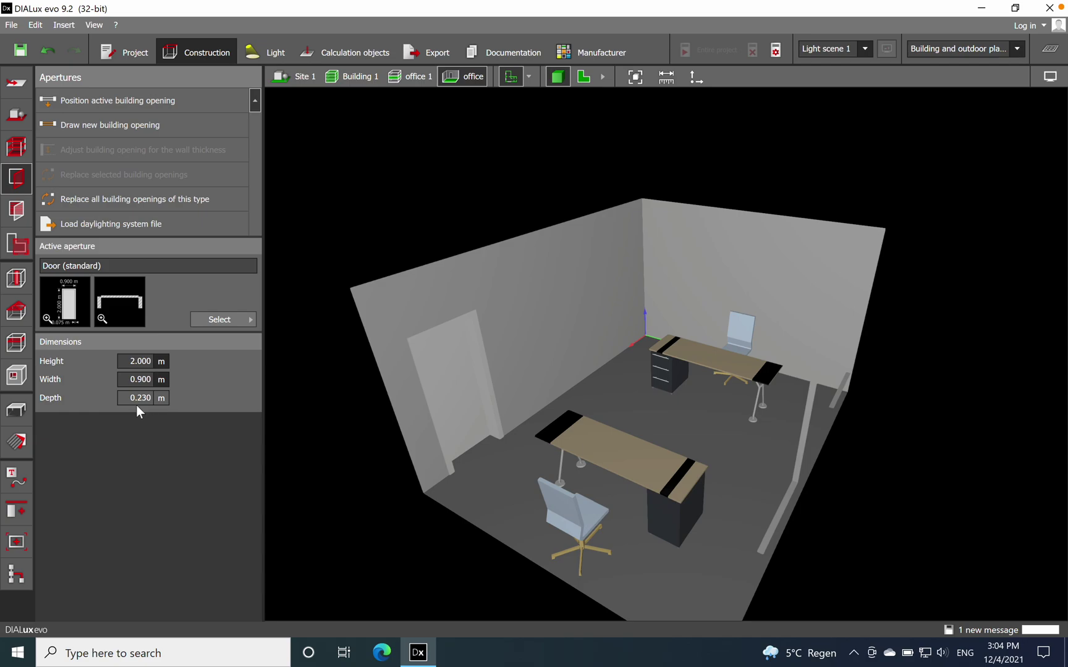
# Apply the indoor texture American cherry1 wood-32 from the DIALux material catalog to the office floor.
pyautogui.click(17, 444)
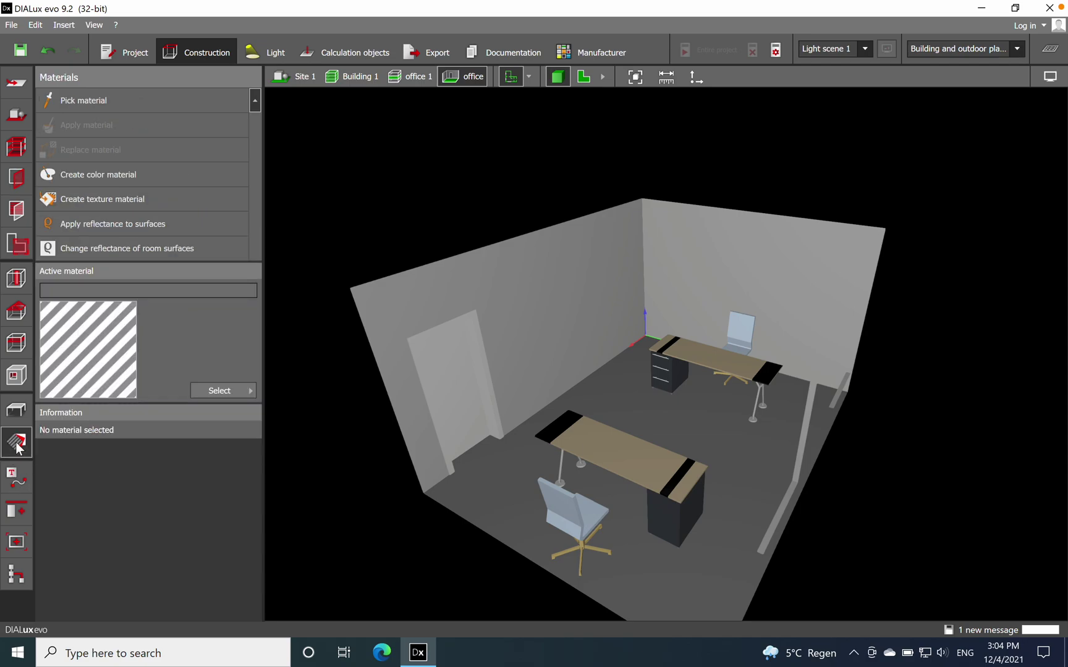
pyautogui.click(206, 391)
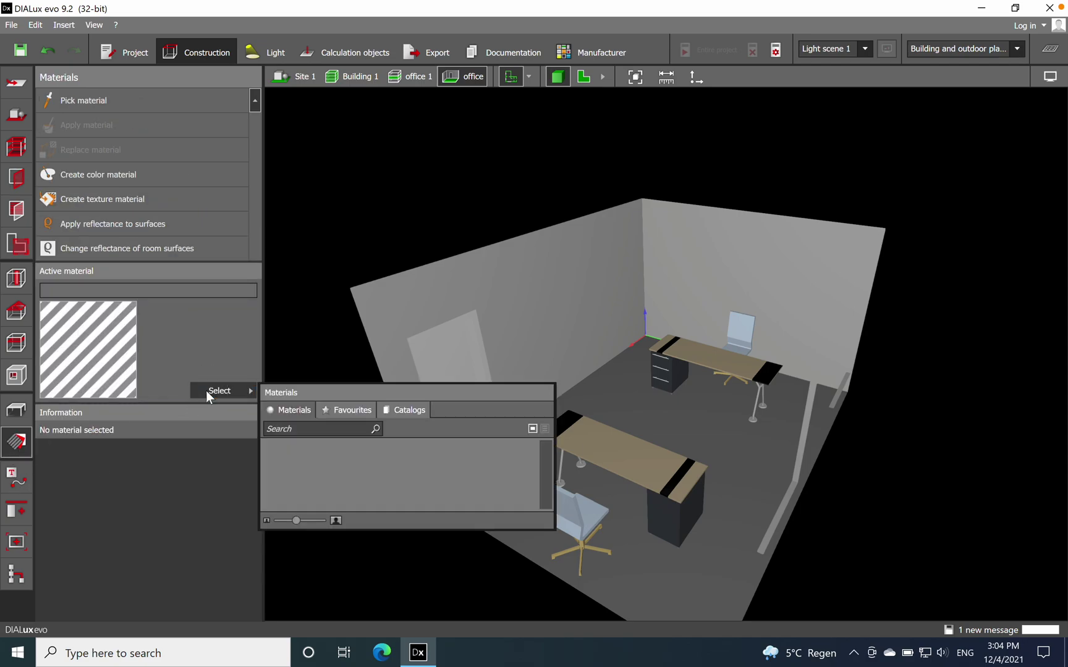
pyautogui.click(398, 410)
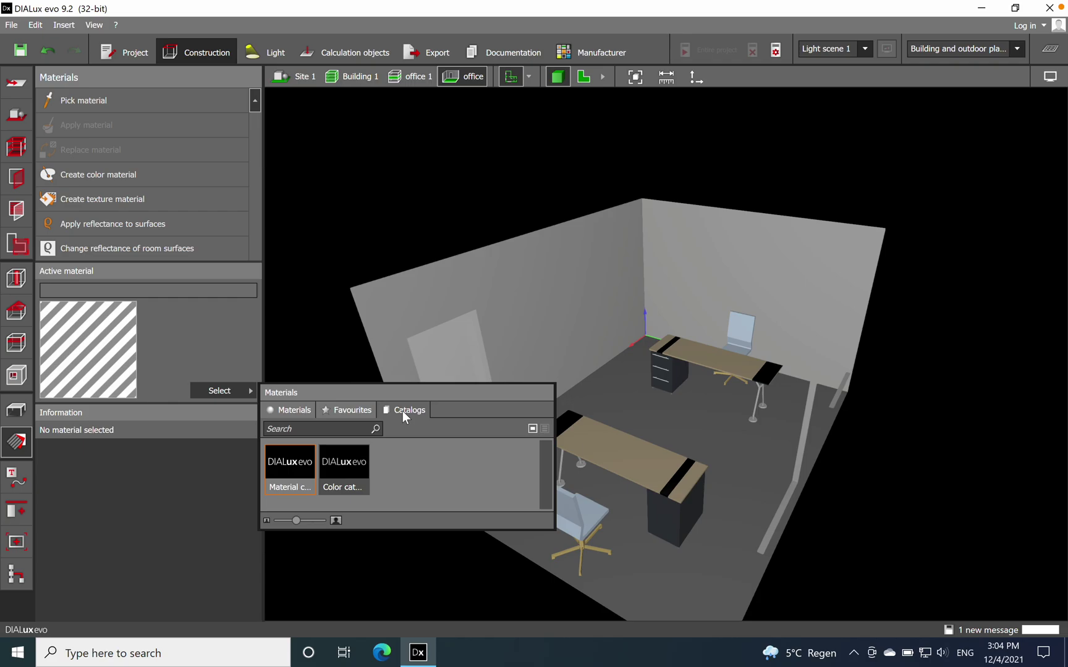
pyautogui.click(301, 475)
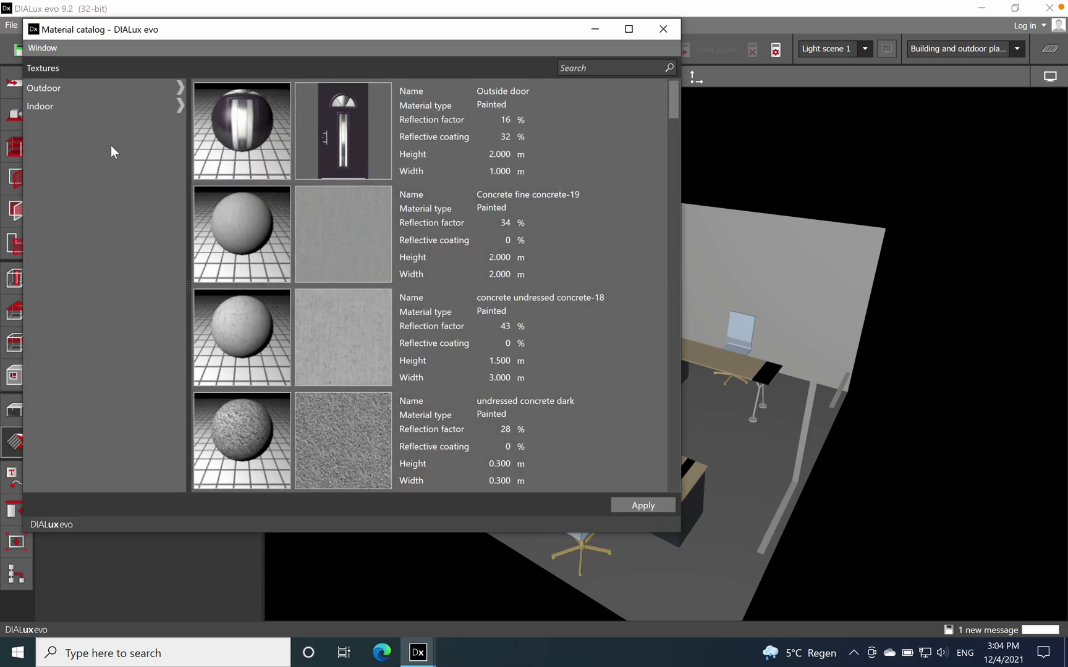
pyautogui.click(62, 111)
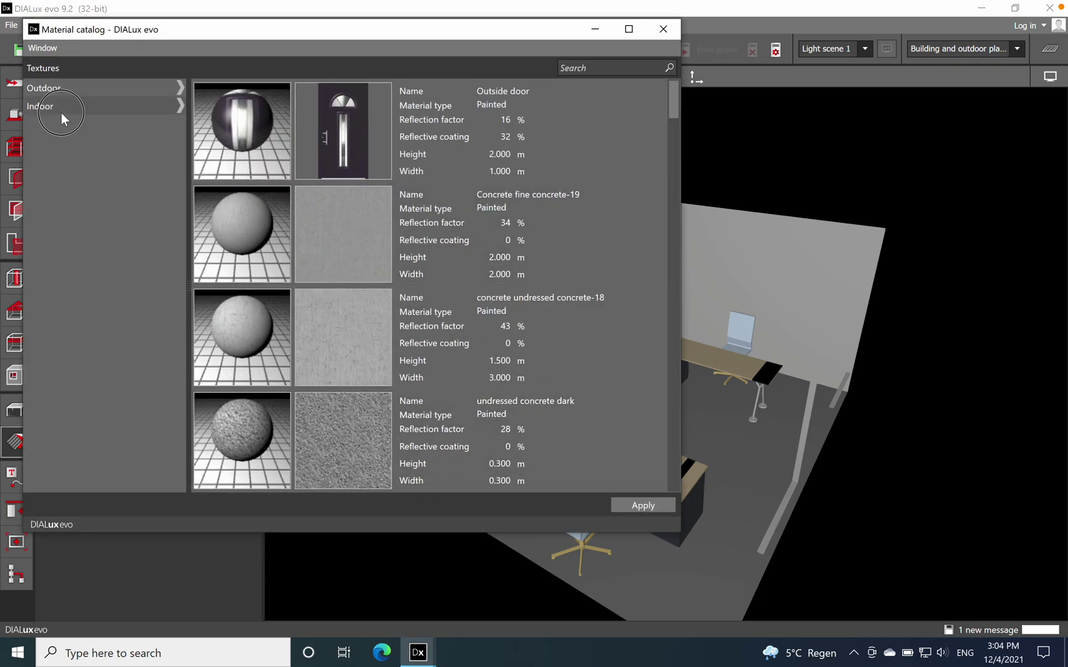
pyautogui.click(67, 106)
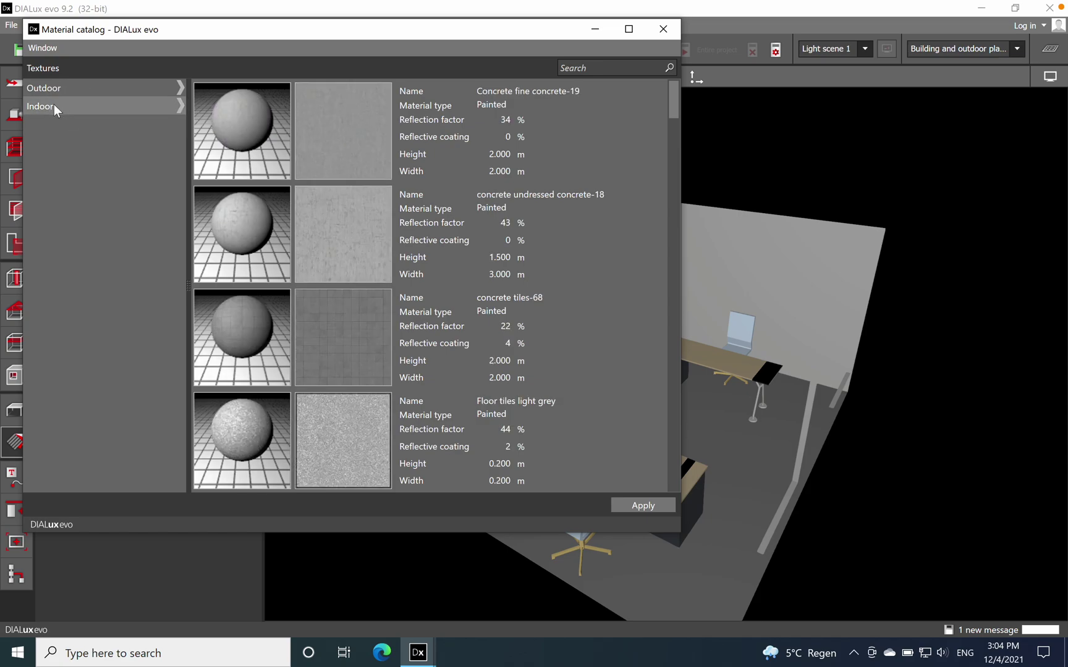
pyautogui.scroll(-3, 440, 273)
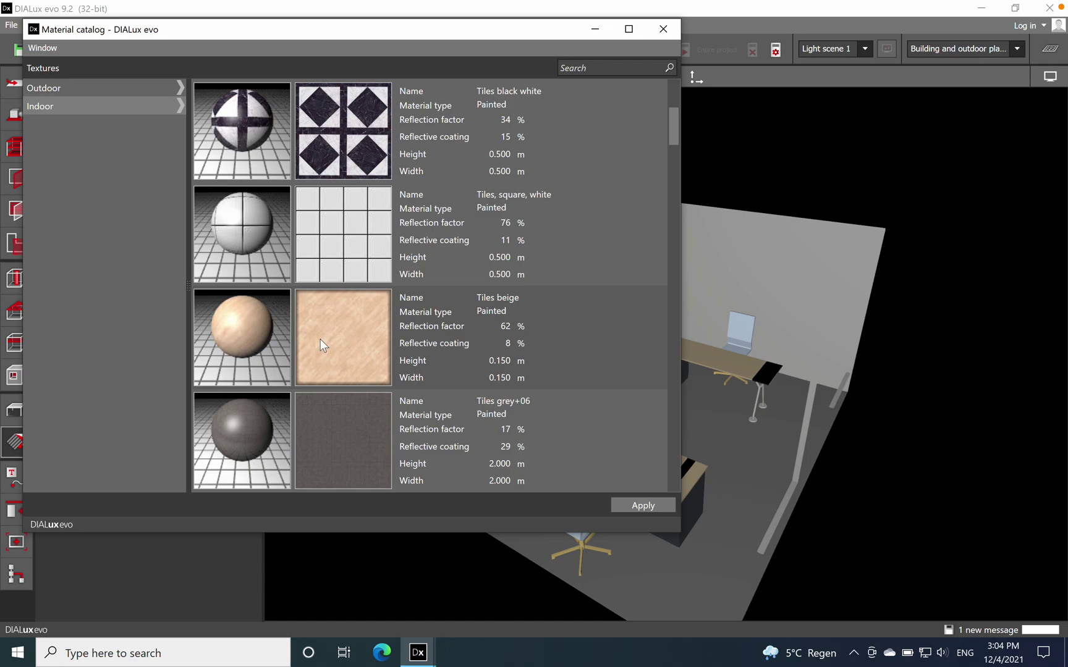
pyautogui.moveTo(323, 341); pyautogui.dragTo(402, 305)
pyautogui.scroll(-6, 461, 309)
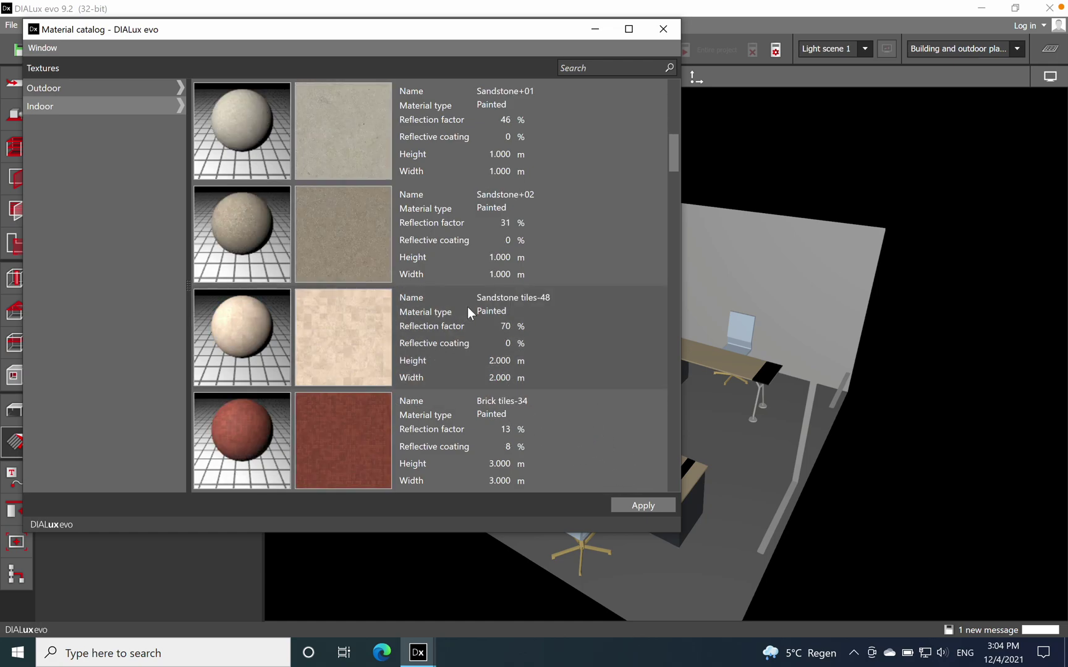
pyautogui.scroll(-3, 468, 306)
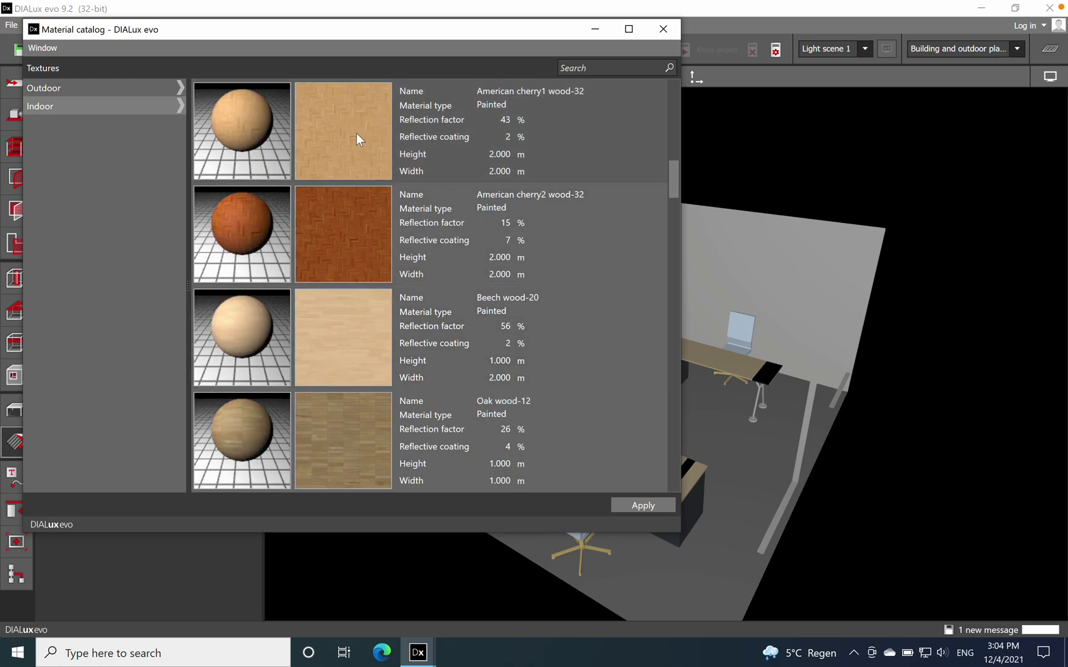
pyautogui.moveTo(342, 133); pyautogui.dragTo(746, 488)
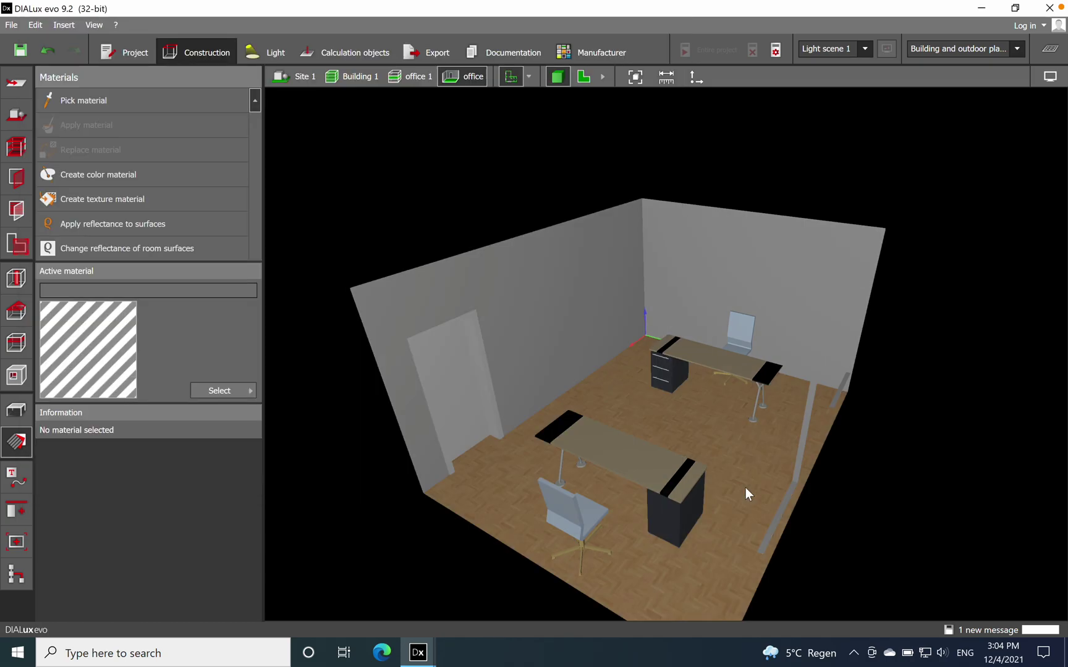
# Apply the indoor texture Ash light grey from the material catalog to the office walls and check the finished surfaces in 3D.
pyautogui.moveTo(743, 554); pyautogui.dragTo(581, 533, button='right')
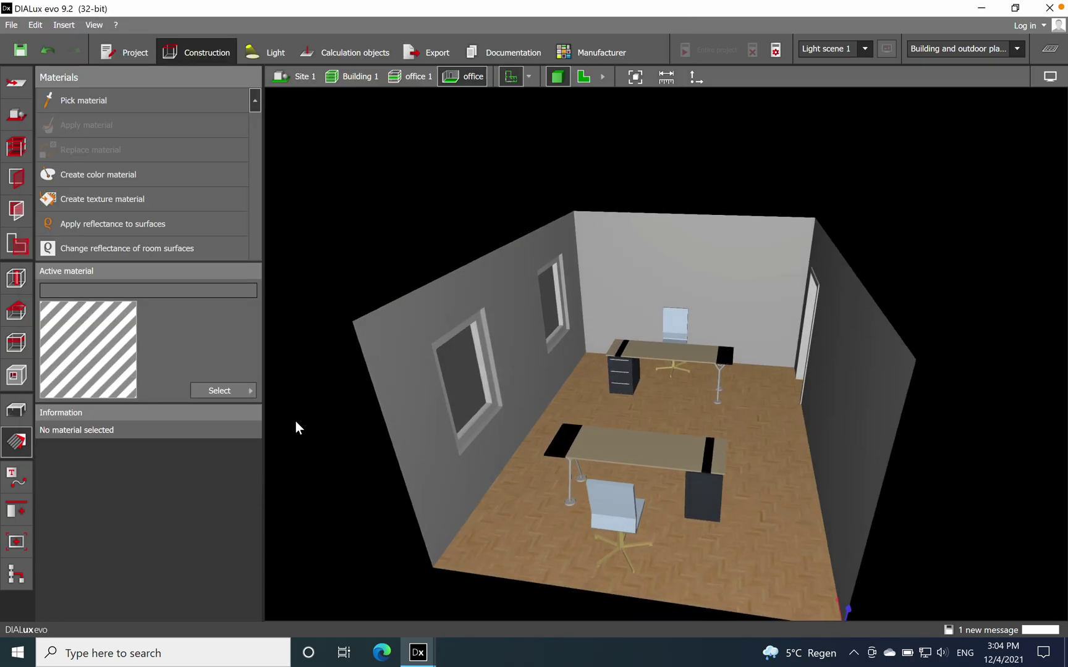
pyautogui.click(220, 391)
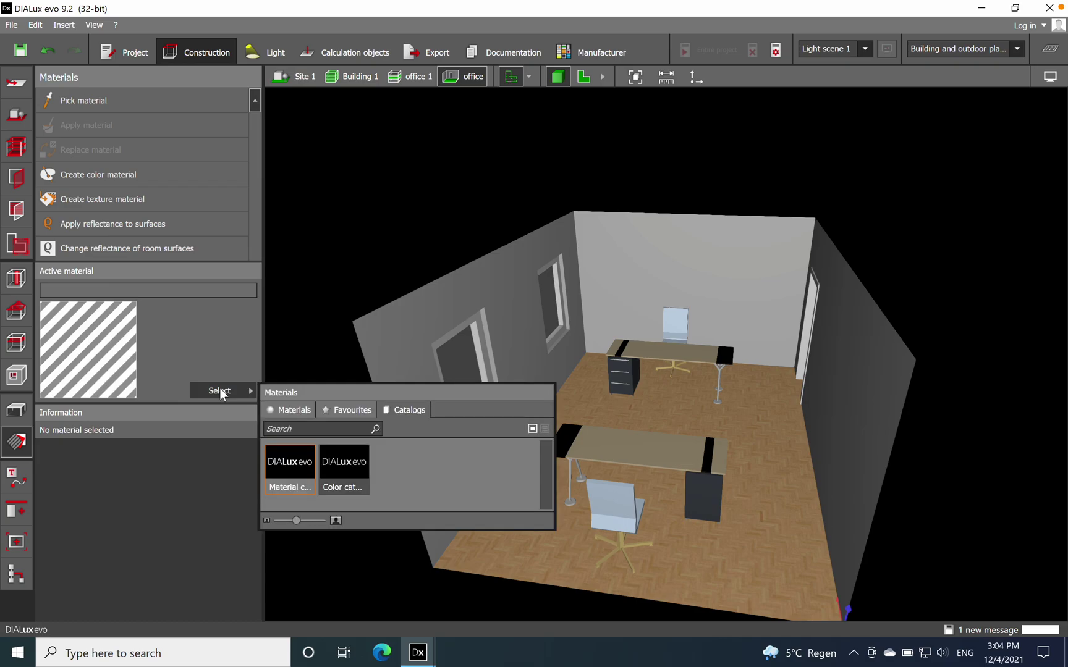
pyautogui.doubleClick(286, 467)
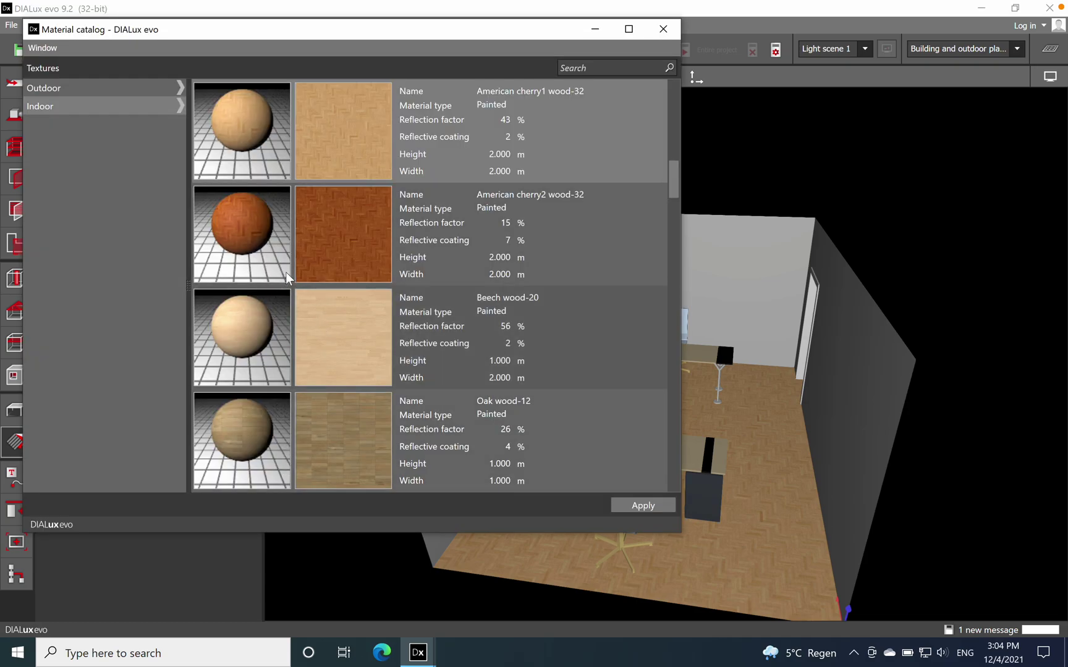
pyautogui.scroll(-6, 372, 243)
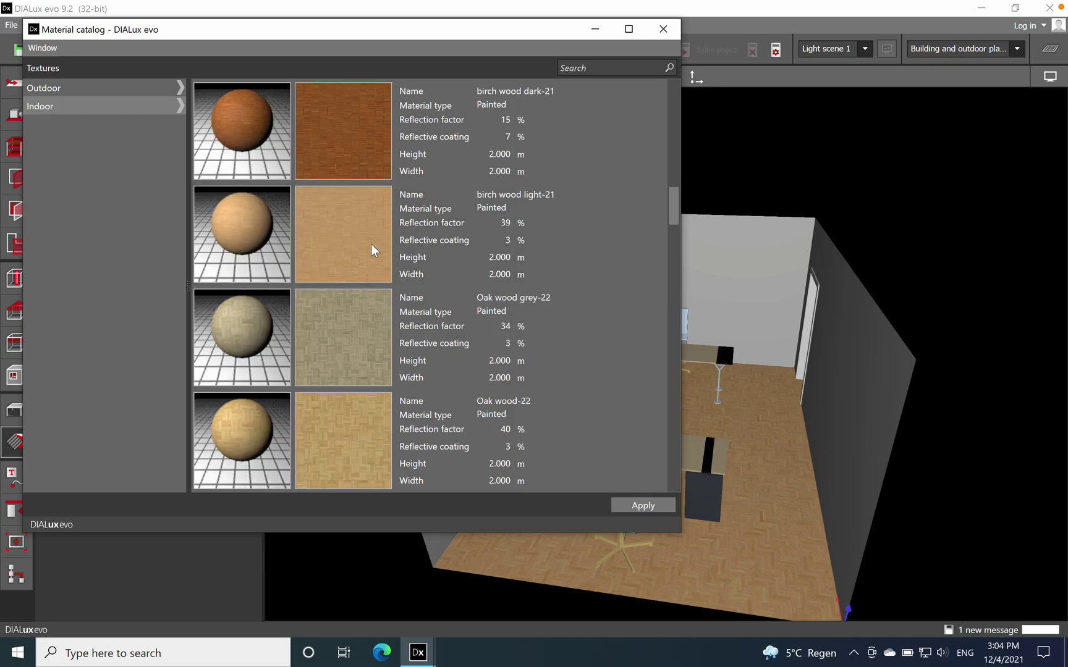
pyautogui.scroll(-12, 370, 244)
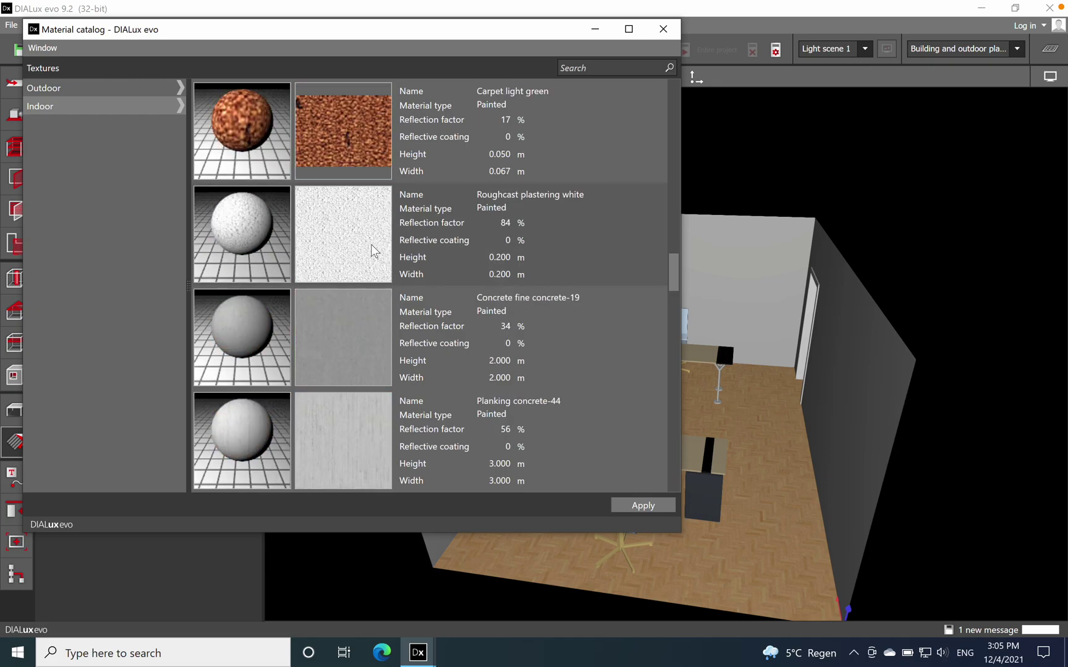
pyautogui.scroll(-5, 370, 245)
pyautogui.scroll(-3, 370, 244)
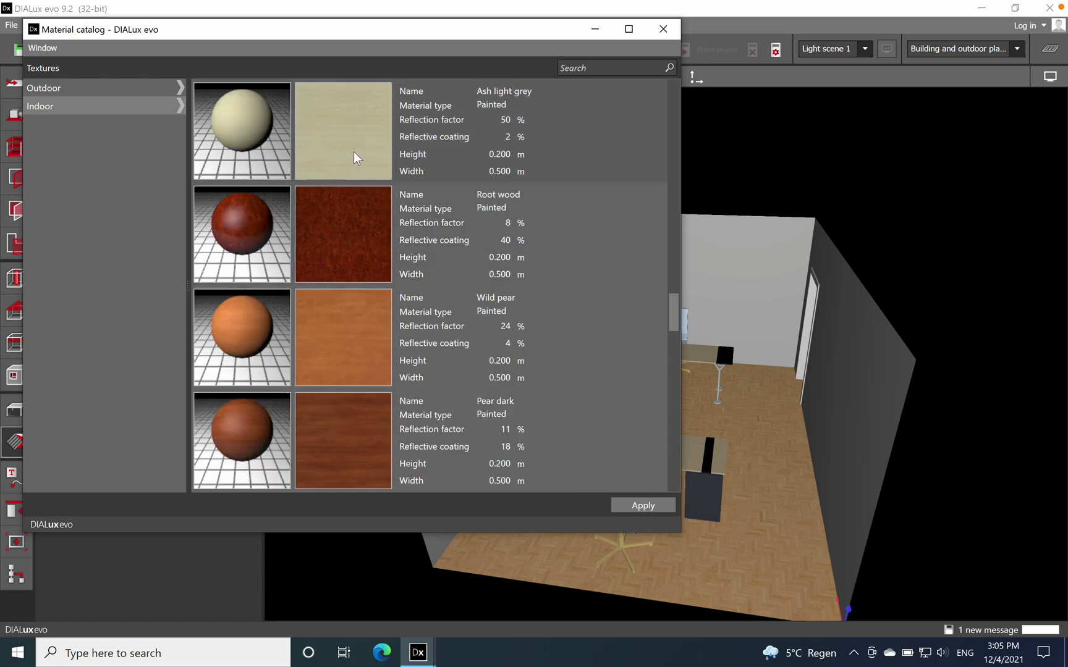
pyautogui.moveTo(343, 124); pyautogui.dragTo(565, 410)
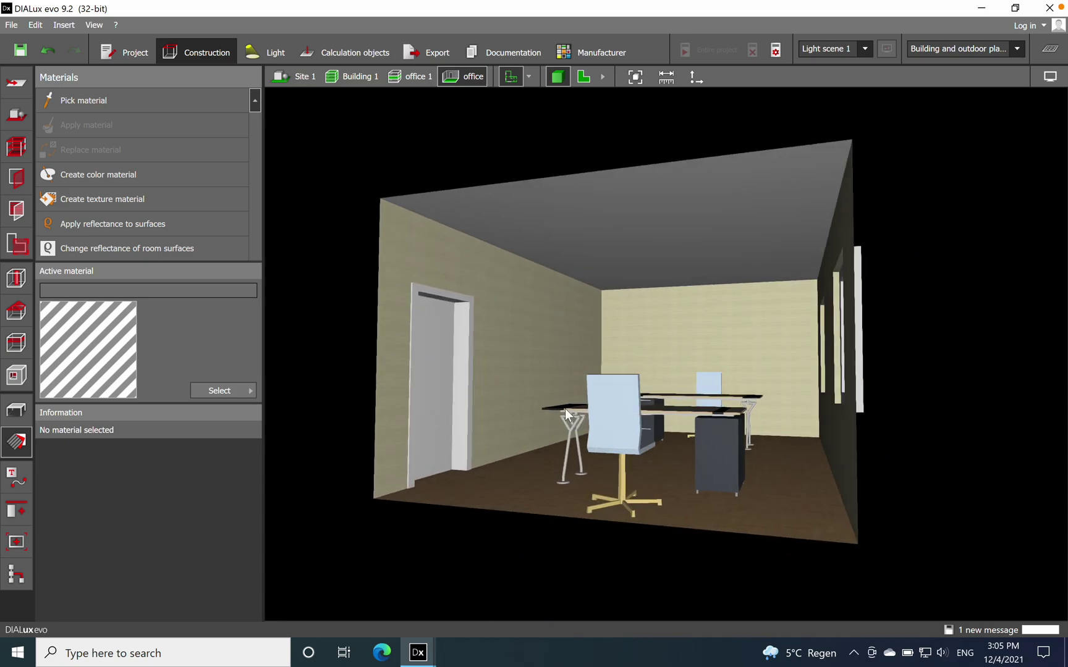
pyautogui.click(213, 390)
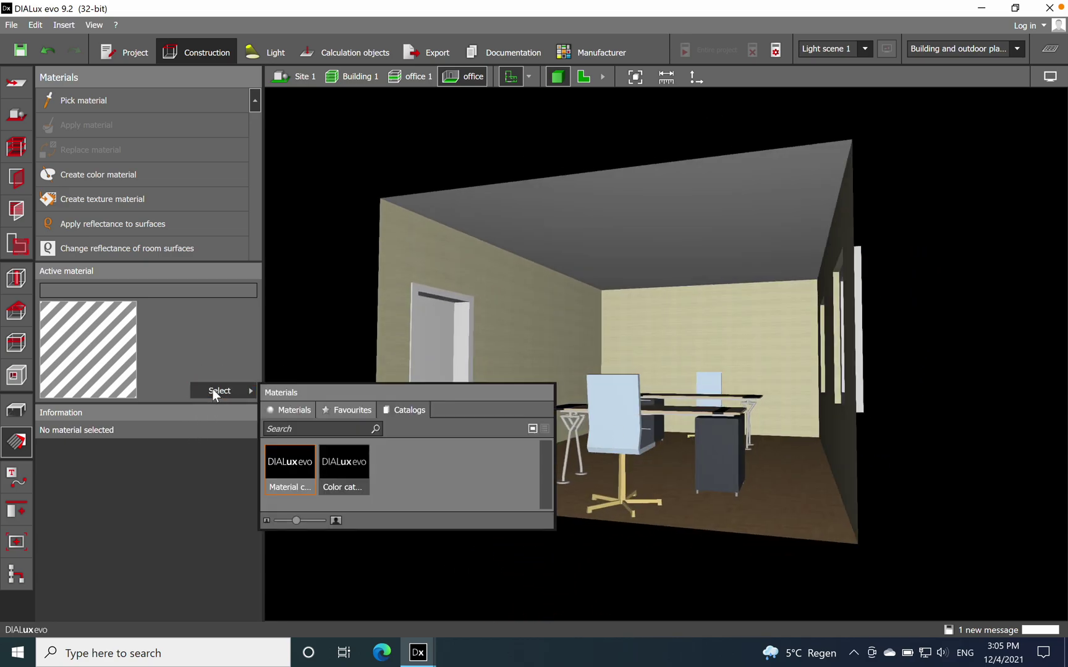
pyautogui.doubleClick(298, 453)
pyautogui.moveTo(379, 130); pyautogui.dragTo(635, 544)
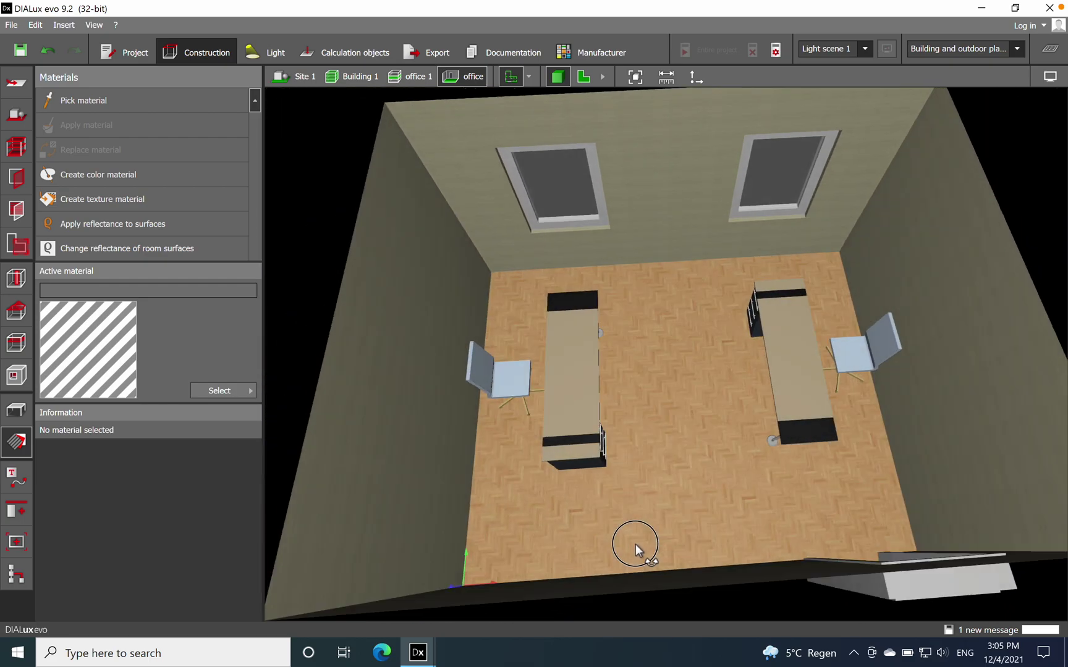
# Draw a rectangular calculation surface of about 0.609 × 2.000 m over the desk near x 1.3 m in the floor plan.
pyautogui.click(579, 82)
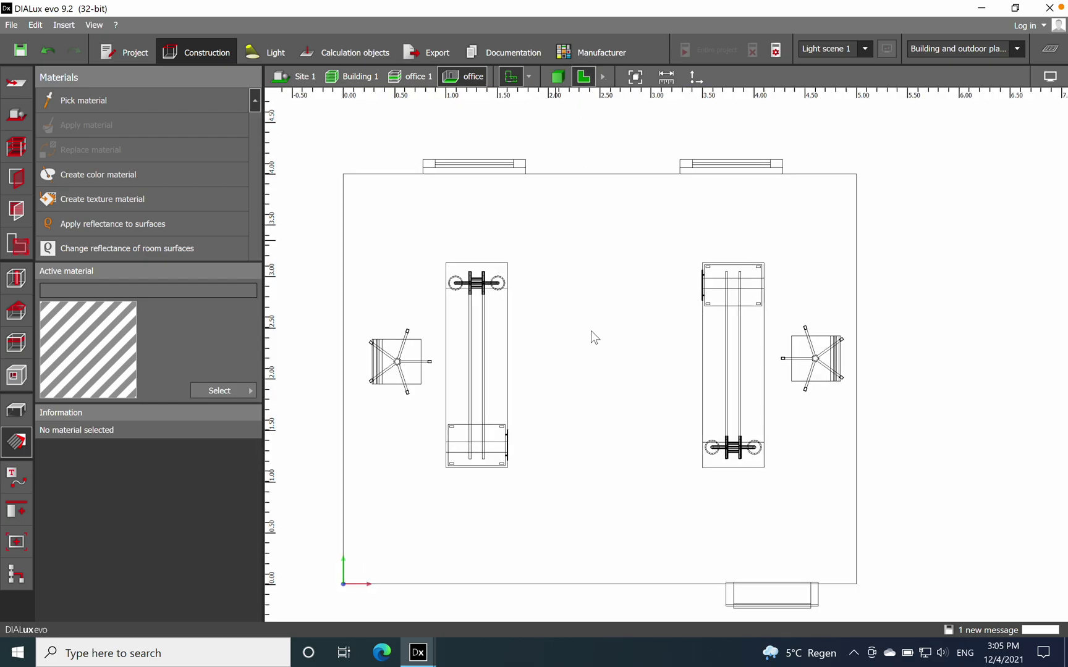
pyautogui.click(268, 50)
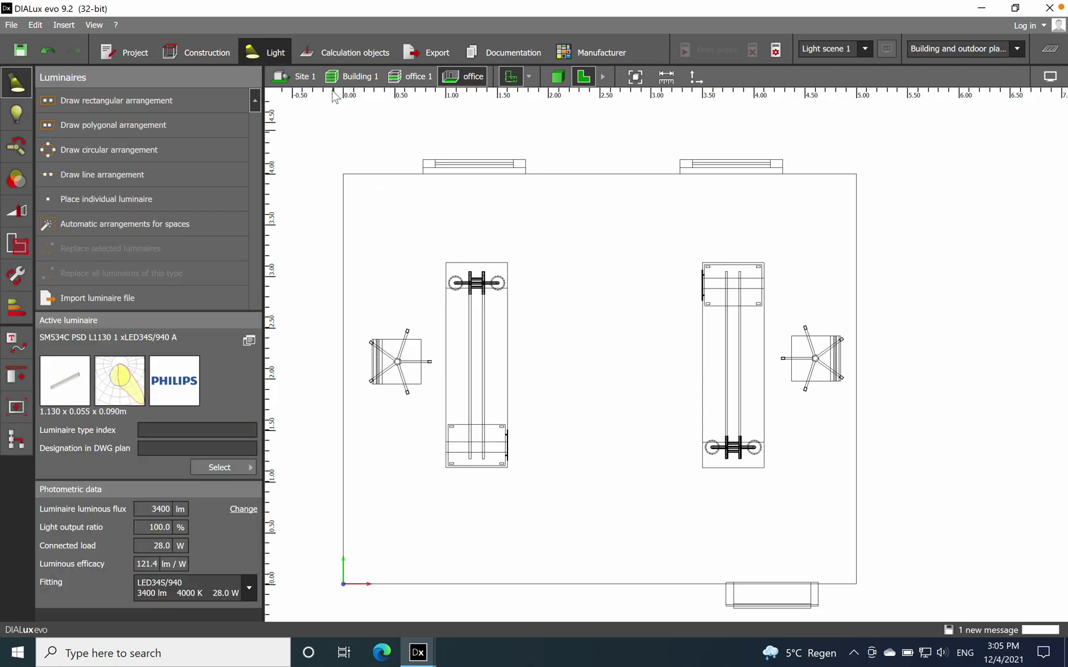
pyautogui.click(360, 53)
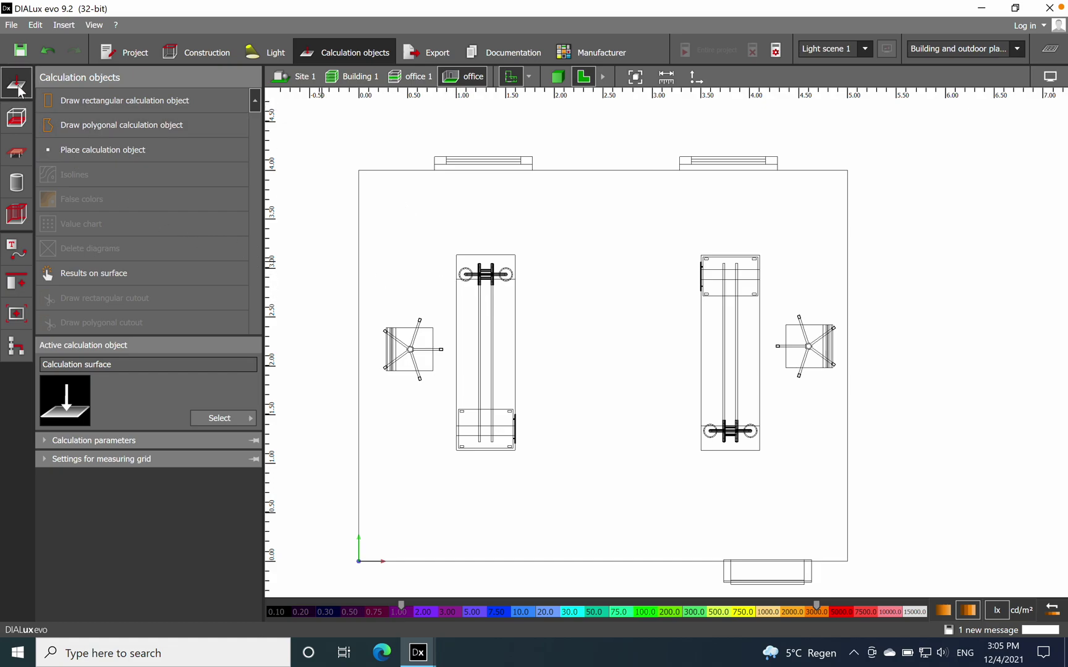
pyautogui.click(75, 107)
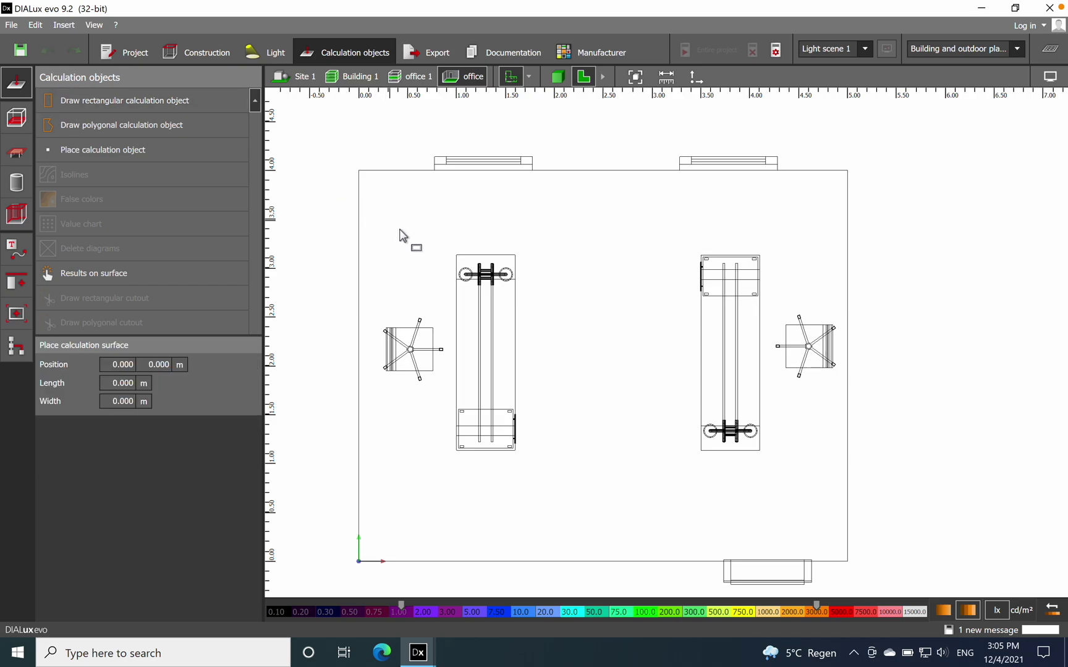
pyautogui.click(456, 255)
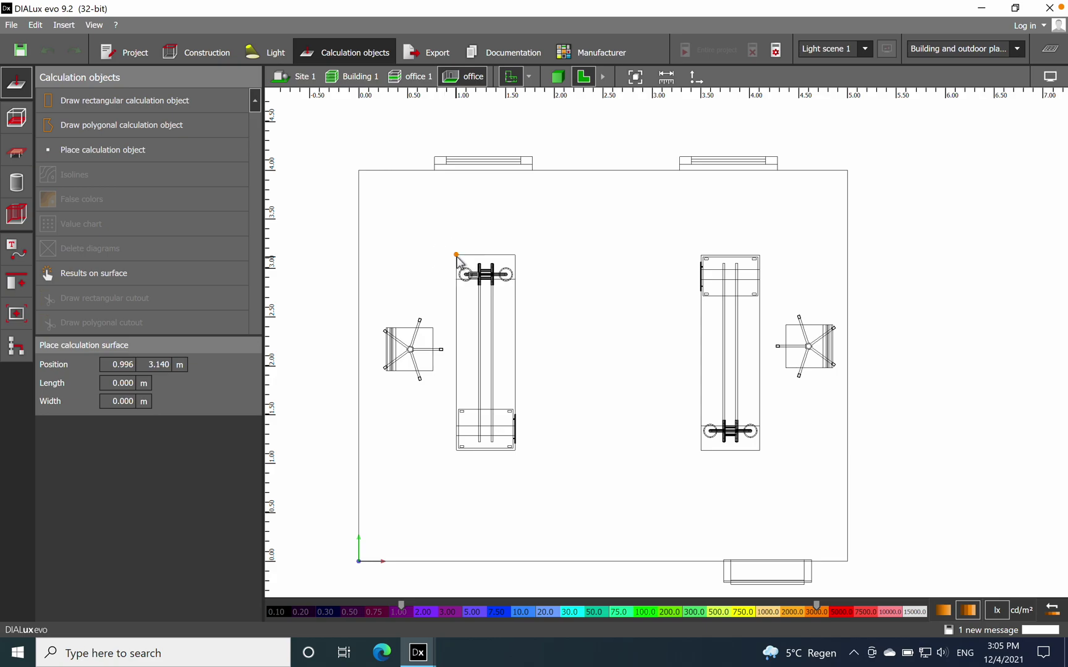
pyautogui.click(515, 259)
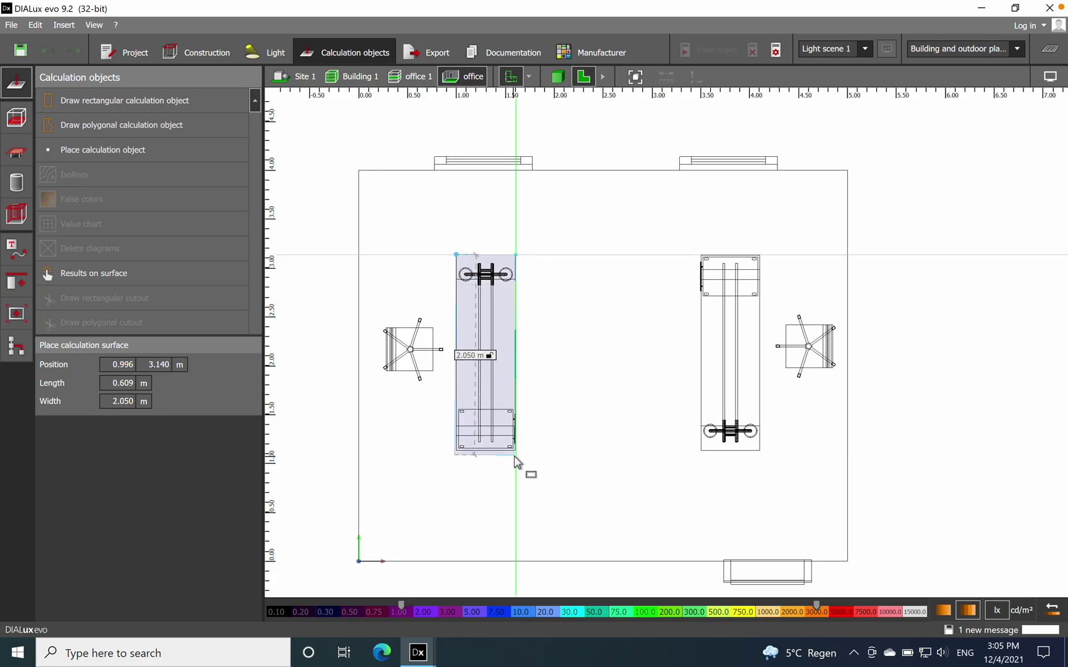
pyautogui.click(476, 449)
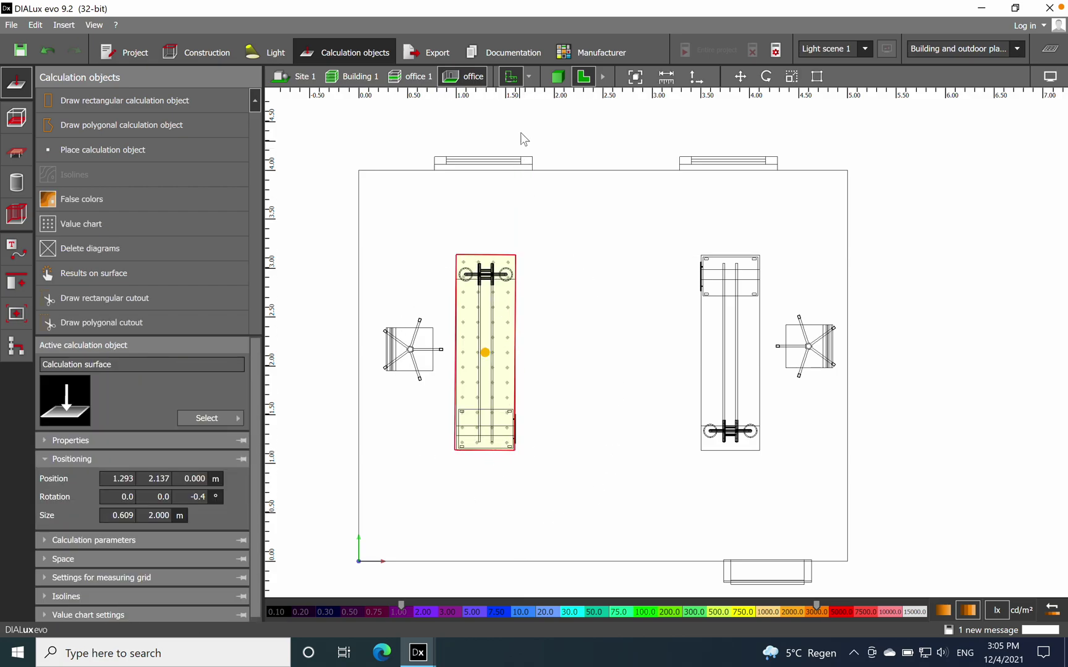
# Raise the calculation surface onto the desktop by setting its z position to 0.800 m, viewing it in 3D.
pyautogui.click(556, 76)
pyautogui.moveTo(518, 547); pyautogui.dragTo(502, 447, button='right')
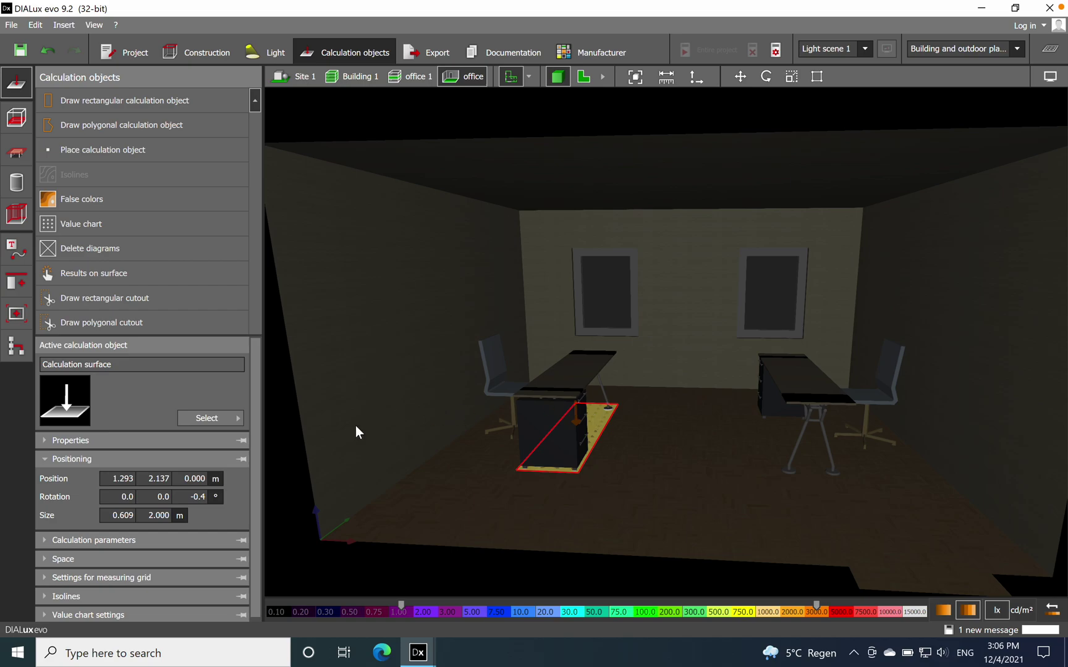
pyautogui.click(199, 481)
pyautogui.click(198, 480)
pyautogui.press('BackSpace')
pyautogui.write('8')
pyautogui.click(161, 479)
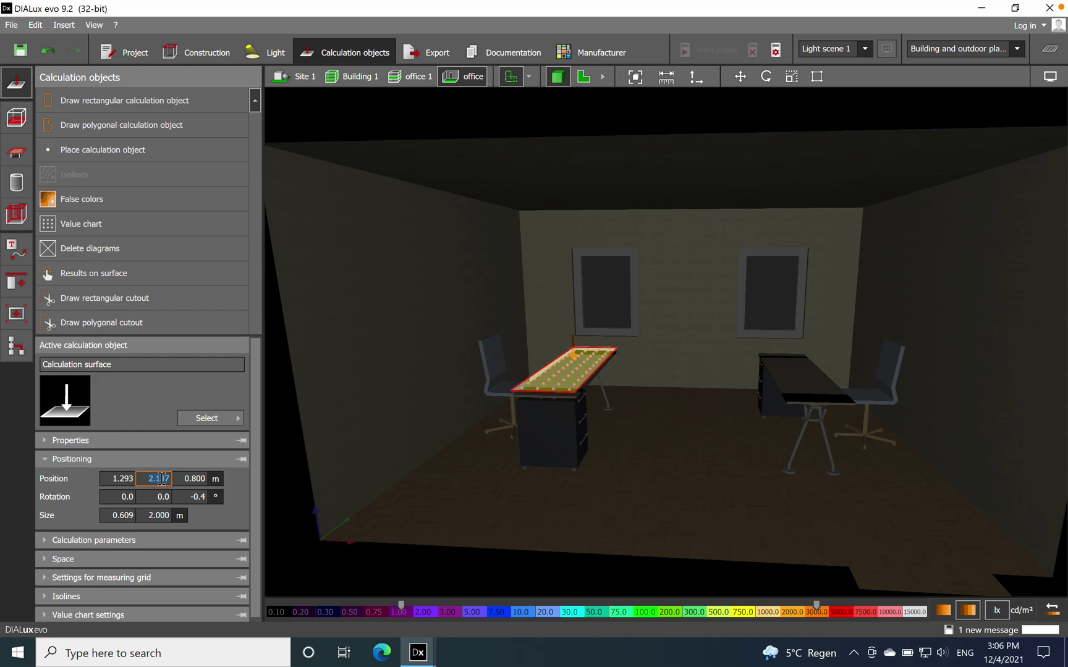
# Draw a rectangular calculation surface of about 0.601 × 2.000 m over the desk near x 3.8 m in the floor plan.
pyautogui.click(583, 76)
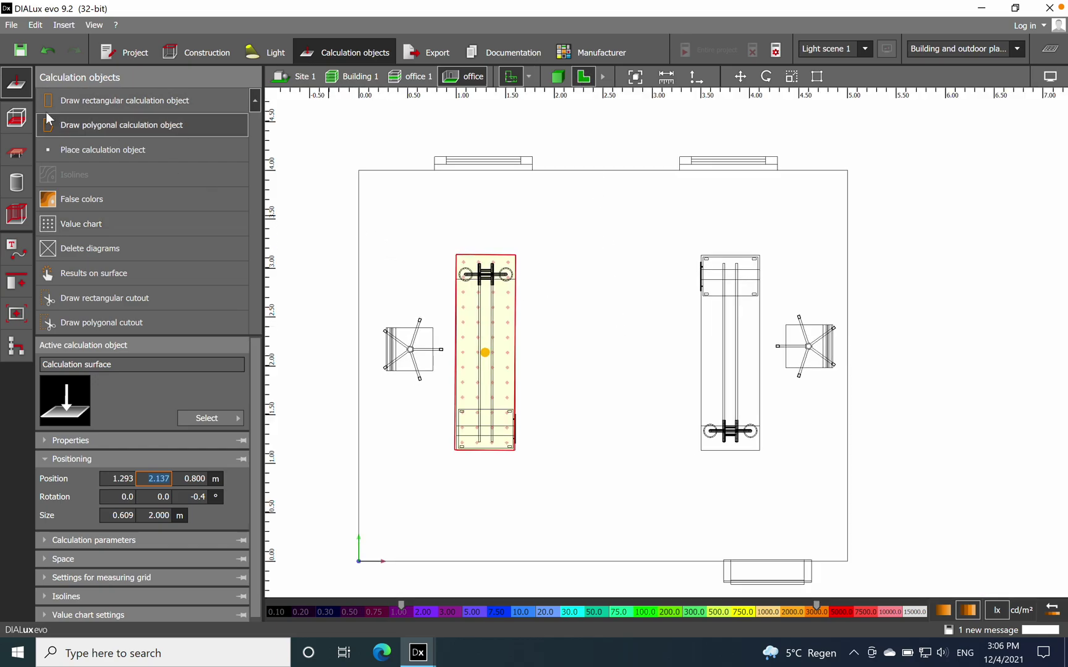
pyautogui.click(99, 102)
pyautogui.moveTo(590, 312); pyautogui.dragTo(501, 291, button='right')
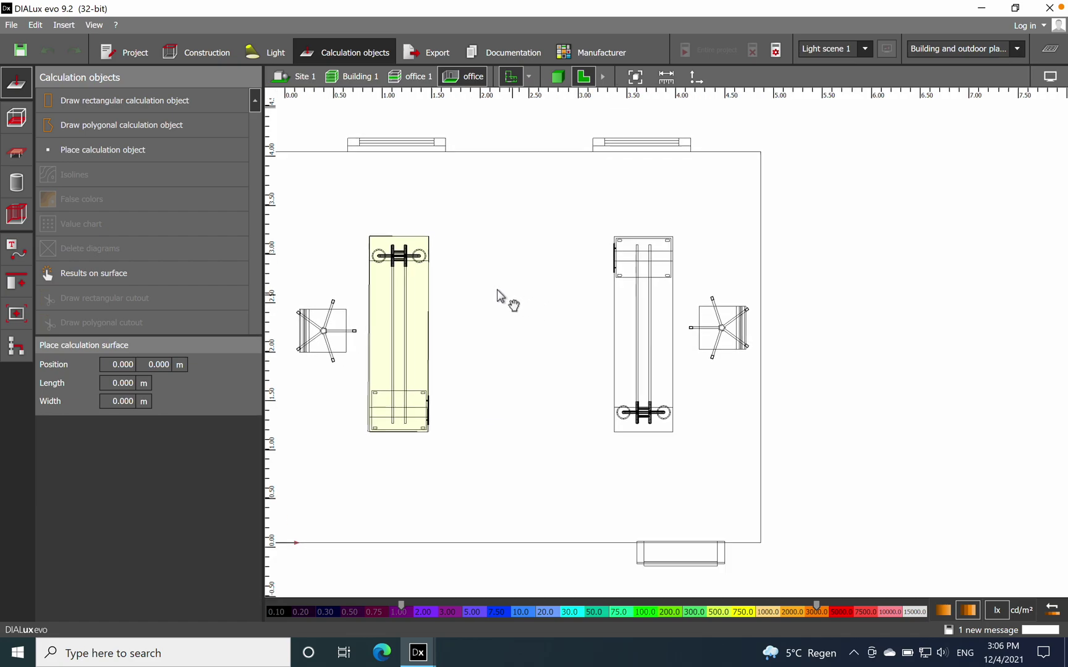
pyautogui.click(570, 226)
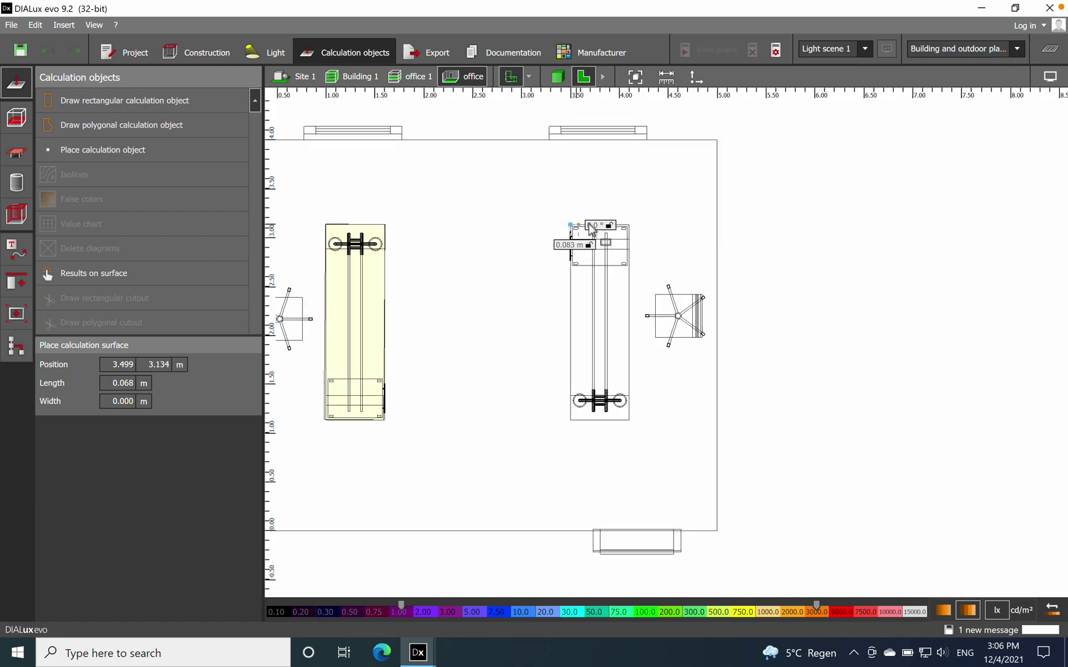
pyautogui.click(637, 431)
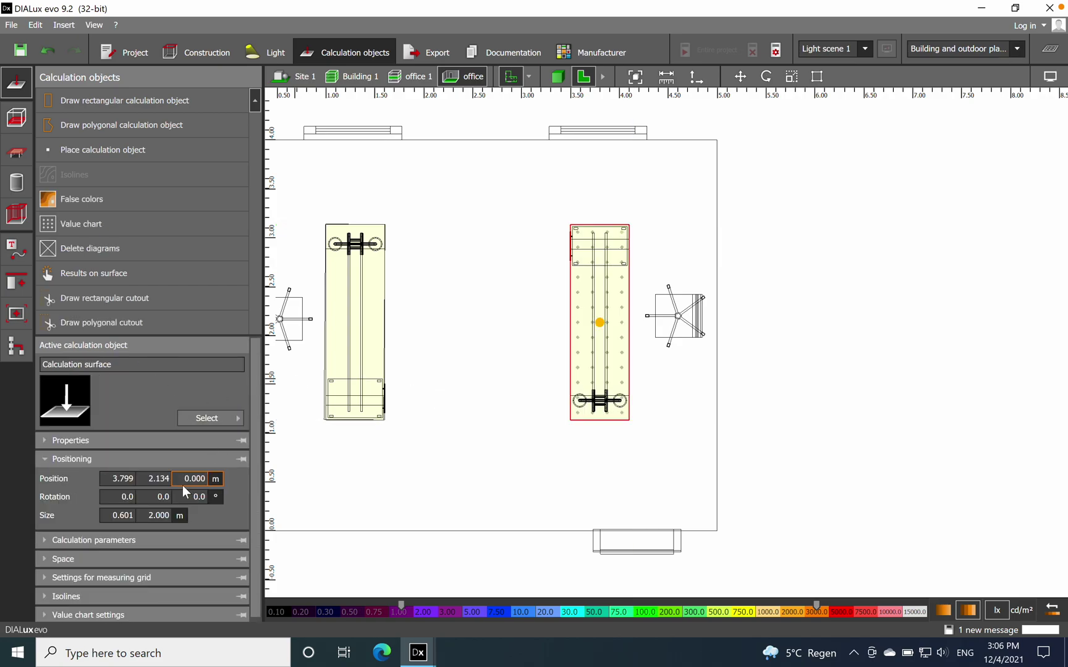
# Raise the calculation surface near x 3.8 m to the same height as the other desk's surface and check both in 3D.
pyautogui.click(195, 481)
pyautogui.click(882, 374)
pyautogui.moveTo(511, 314); pyautogui.dragTo(529, 272, button='middle')
pyautogui.click(557, 76)
pyautogui.moveTo(724, 444); pyautogui.dragTo(729, 533, button='middle')
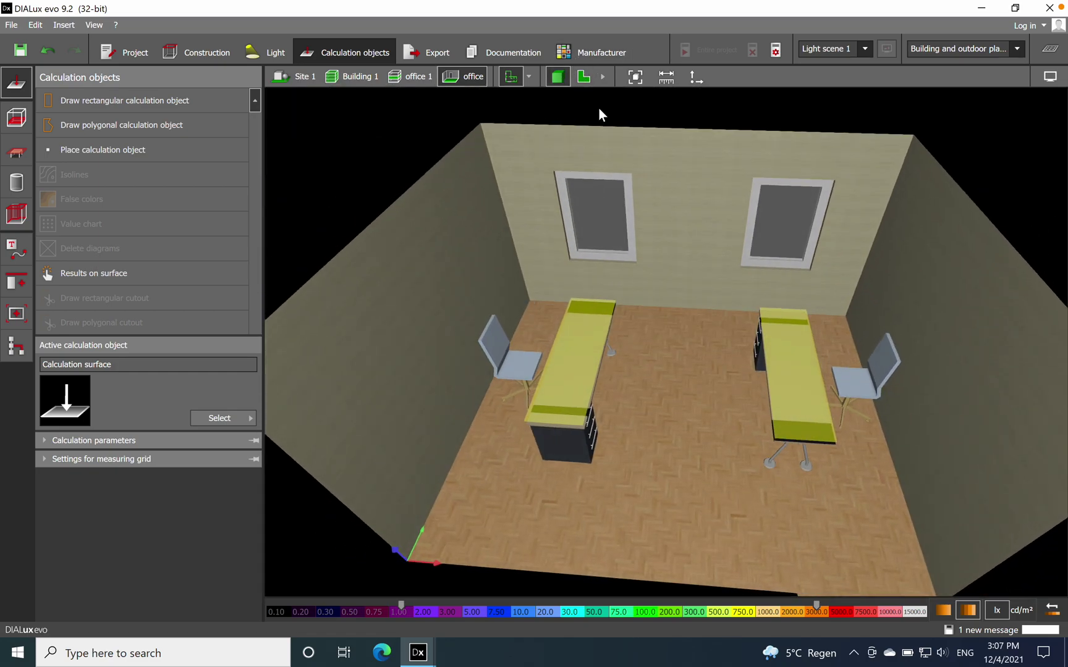
# Draw a rectangular calculation surface of about 3.950 × 0.260 m against the window wall in the floor plan.
pyautogui.click(583, 77)
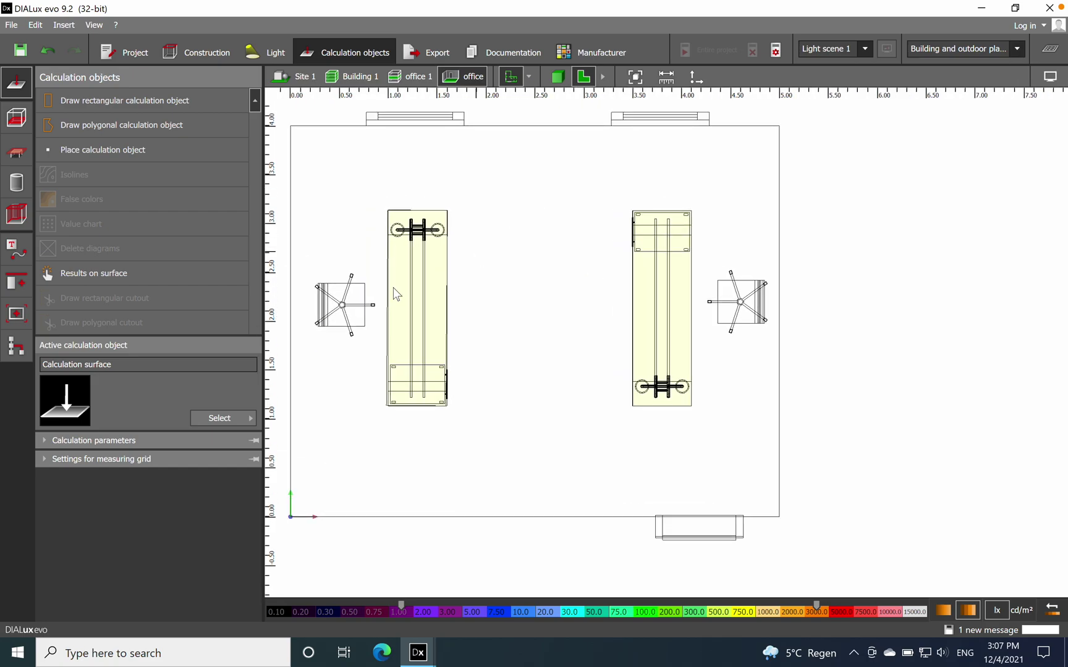
pyautogui.click(144, 102)
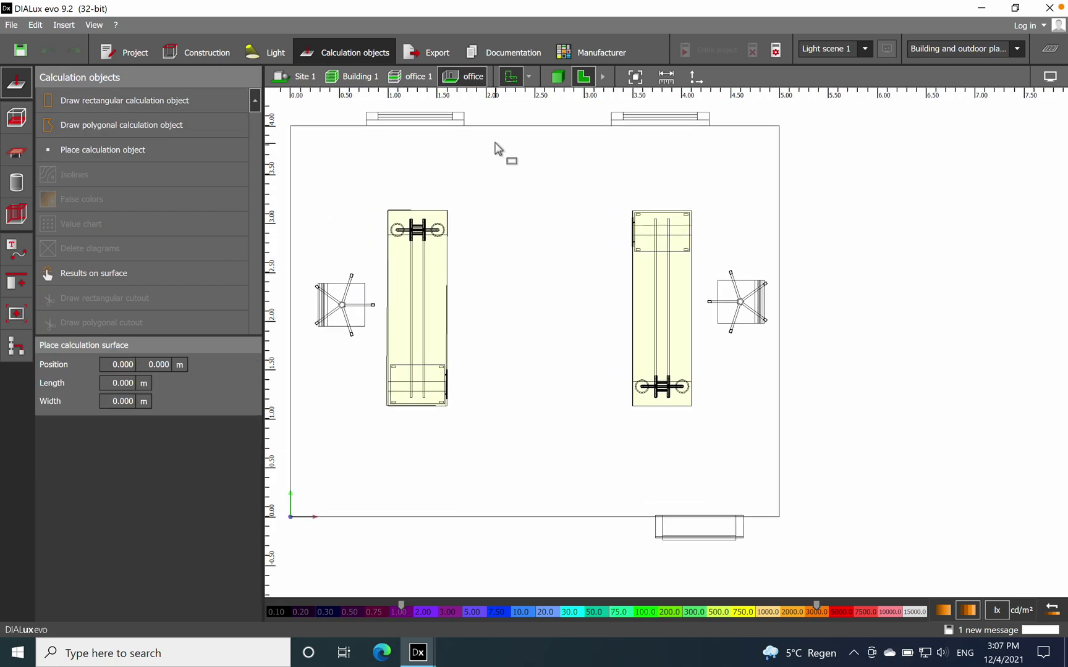
pyautogui.click(351, 151)
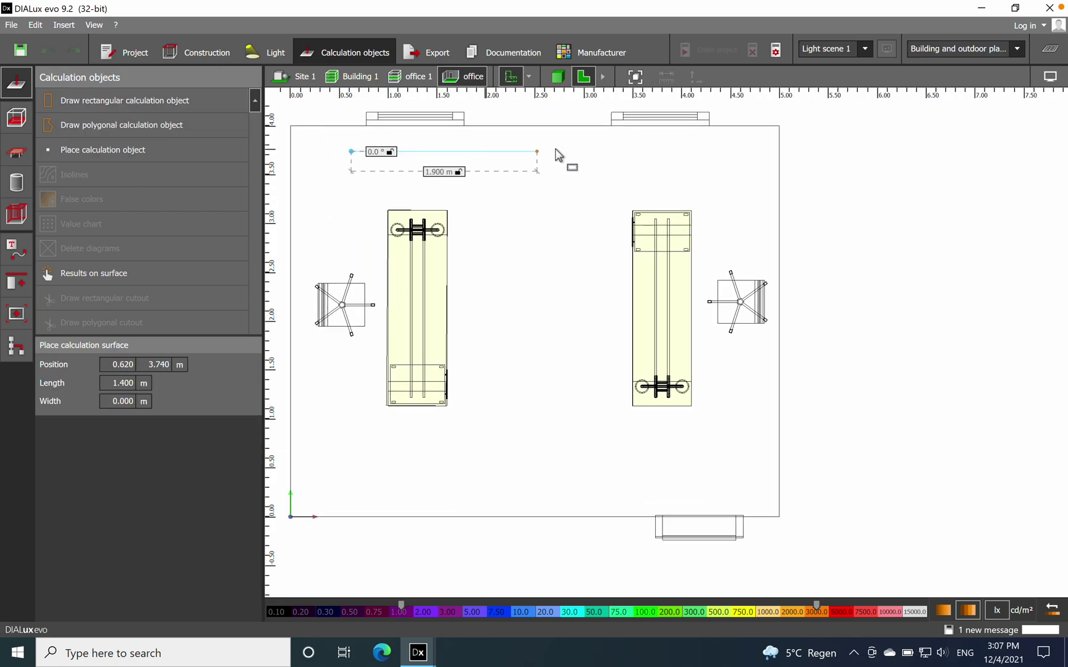
pyautogui.click(738, 154)
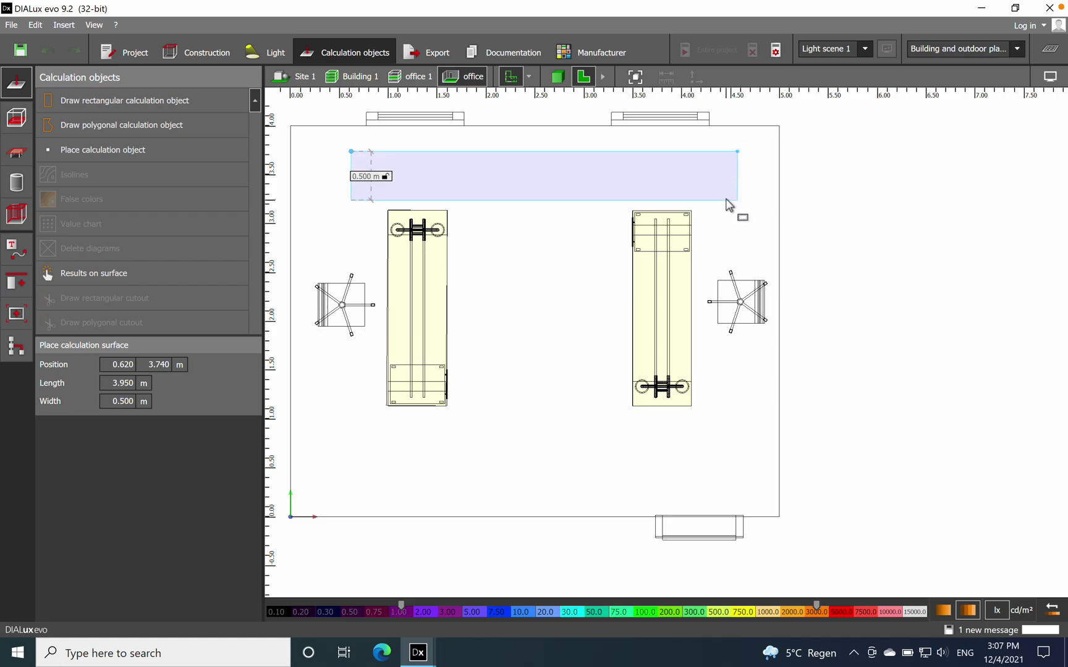
pyautogui.click(720, 127)
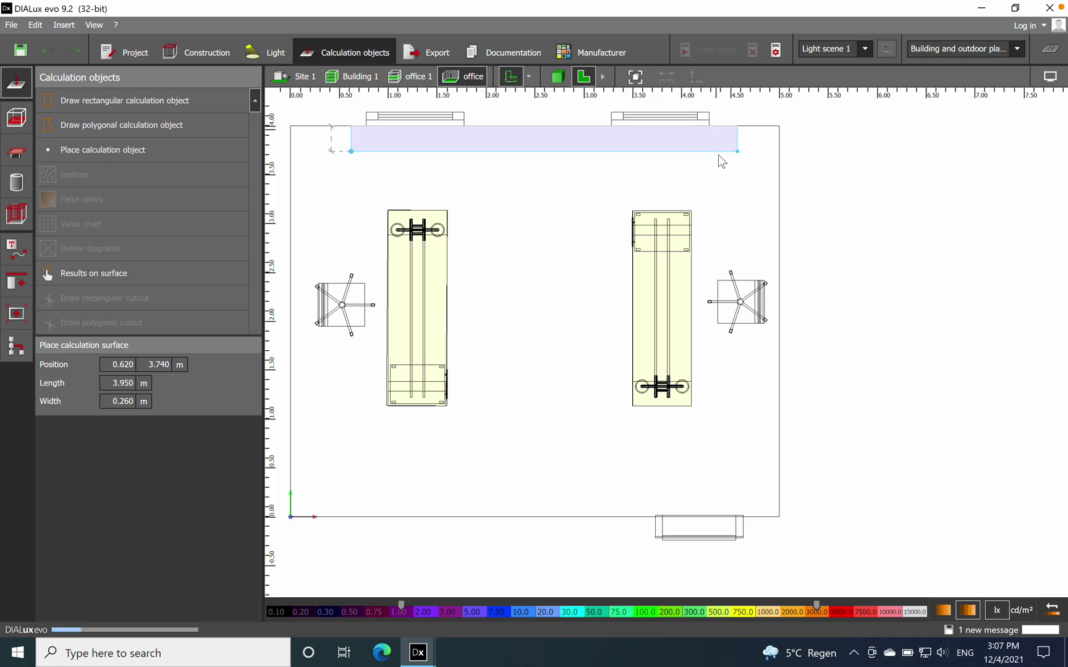
# Scale the calculation surface at the window wall to a depth of 0.600 m.
pyautogui.rightClick(614, 147)
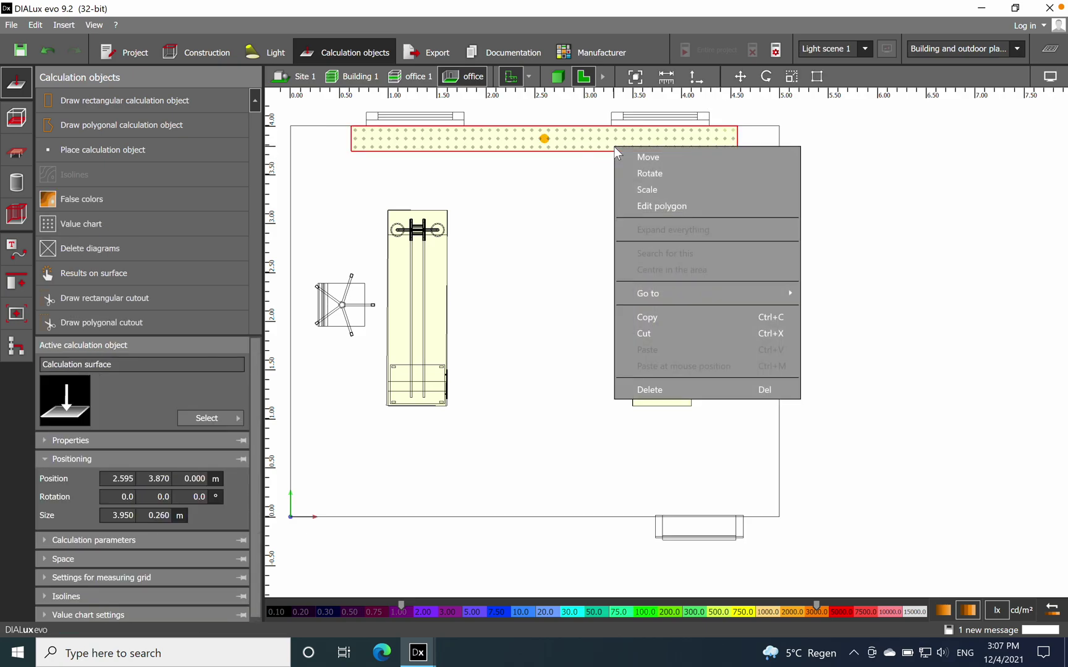
pyautogui.click(647, 190)
pyautogui.moveTo(550, 158); pyautogui.dragTo(557, 195)
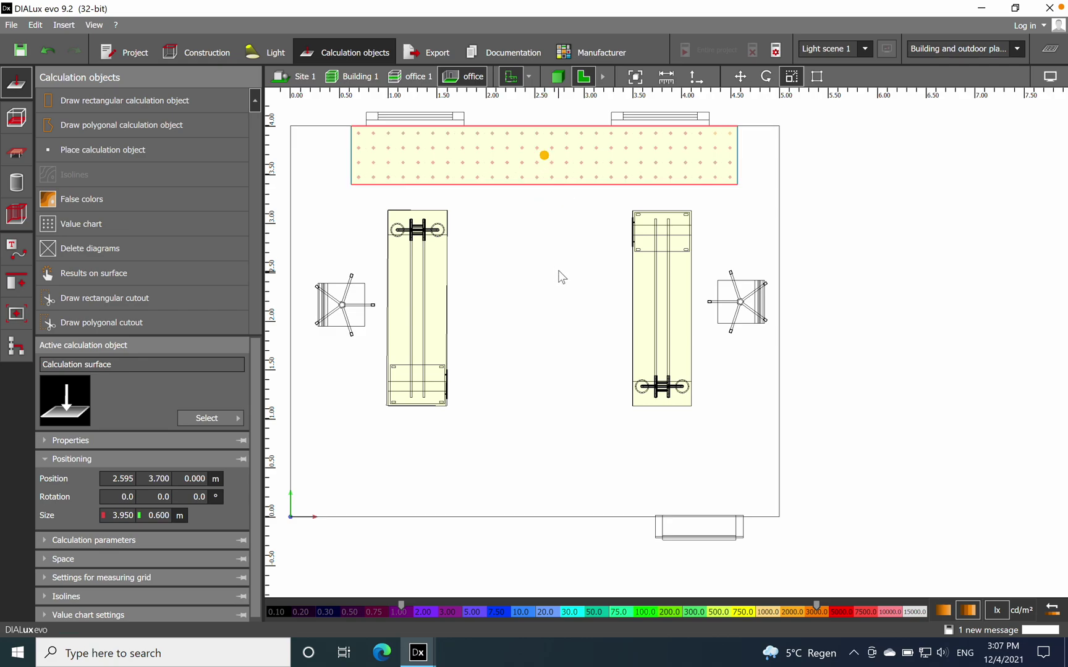
# Copy the window-wall calculation surface to the door wall, at about x 2.581 m, y 0.315 m, and set the copy's z position to 0.800 m.
pyautogui.rightClick(503, 150)
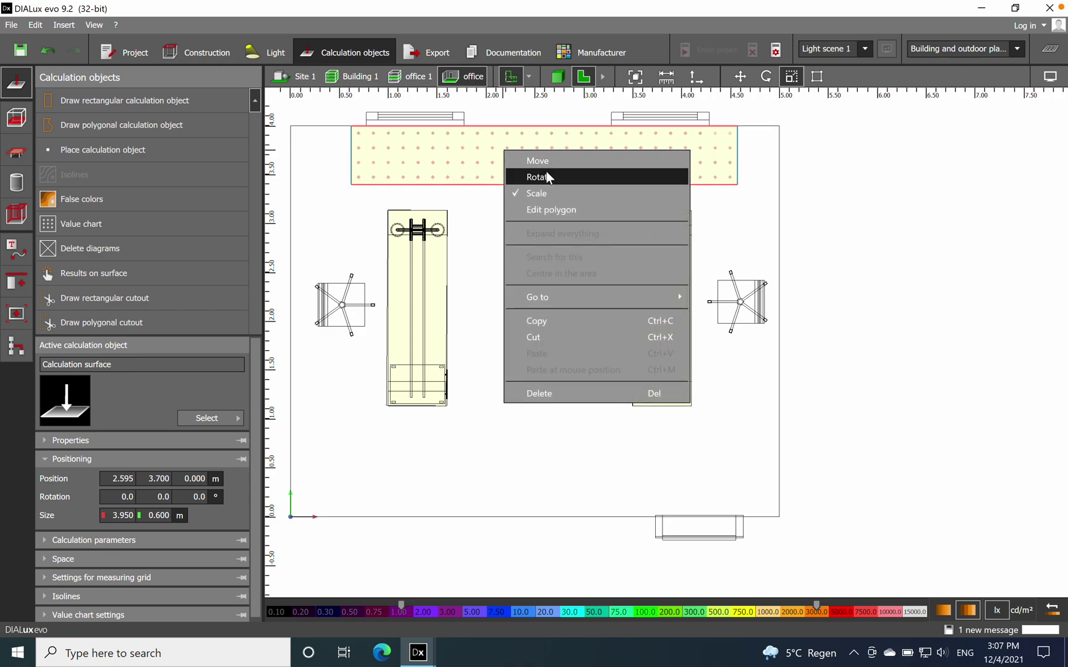
pyautogui.click(552, 321)
pyautogui.click(539, 472)
pyautogui.rightClick(539, 471)
pyautogui.click(589, 562)
pyautogui.moveTo(541, 483); pyautogui.dragTo(542, 498)
pyautogui.click(196, 479)
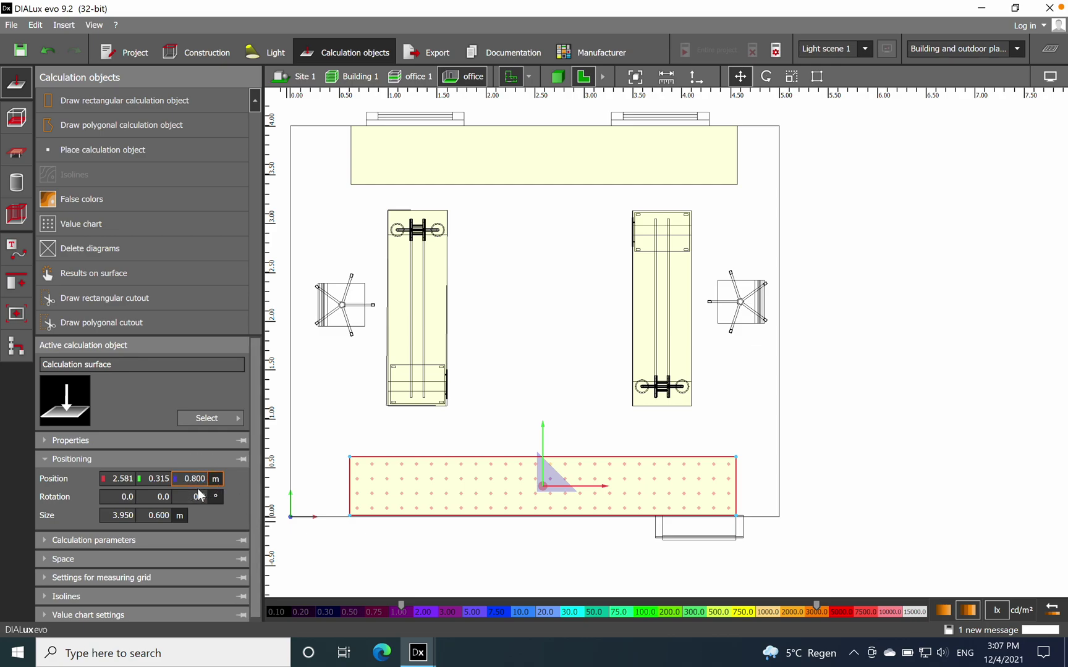
# Set the z position of the original calculation surface at the window wall to 0.800 m.
pyautogui.click(544, 166)
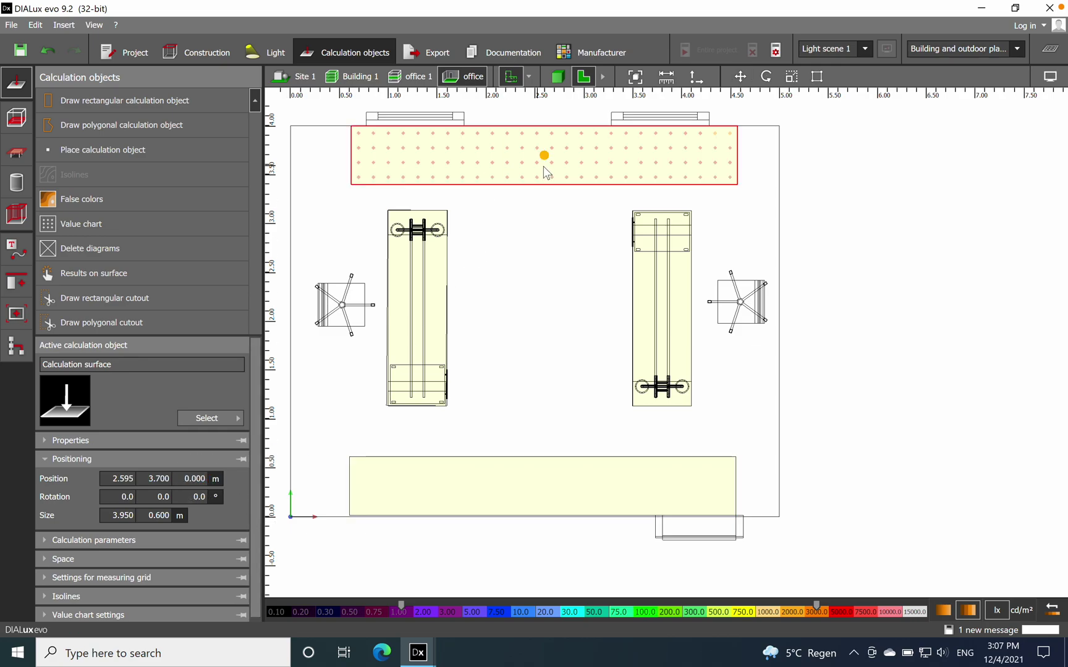
pyautogui.click(196, 479)
pyautogui.write('8')
pyautogui.click(348, 397)
# Draw a calculation surface of about 0.850 × 2.150 m between the desks, set its z position to 0.800 m and check all surfaces in 3D.
pyautogui.click(123, 100)
pyautogui.click(498, 220)
pyautogui.click(581, 219)
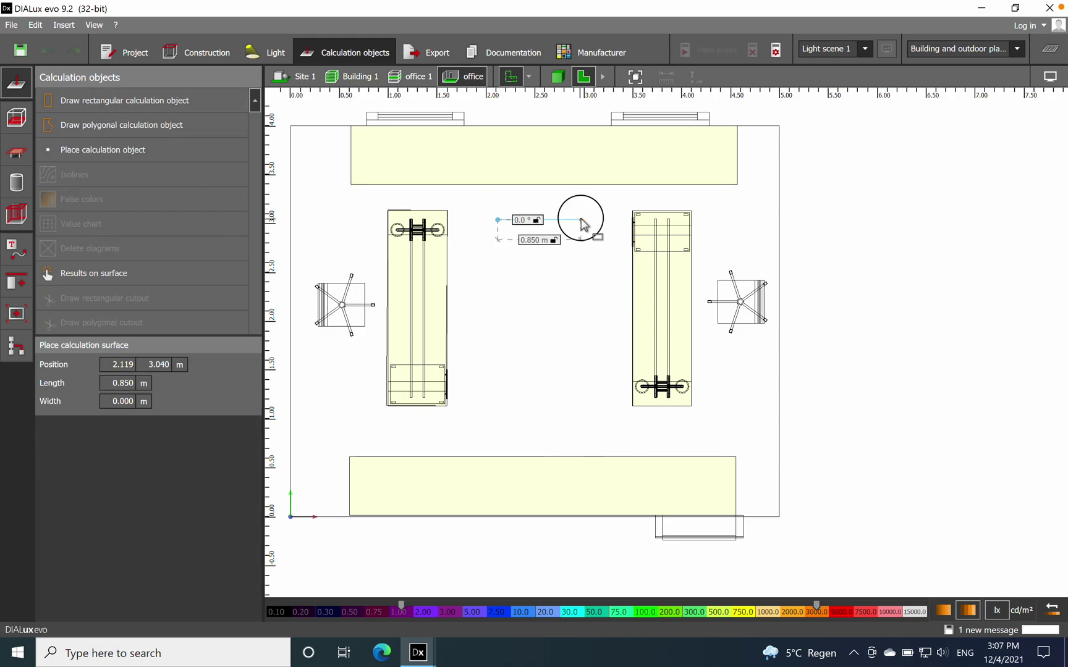
pyautogui.click(580, 430)
pyautogui.click(196, 480)
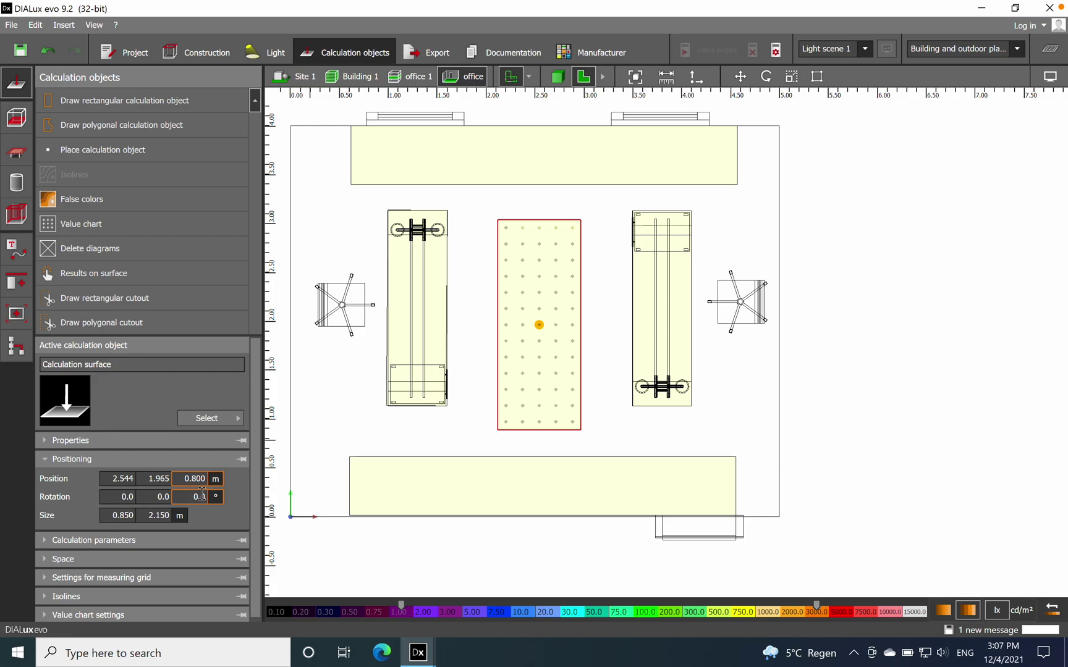
pyautogui.click(740, 239)
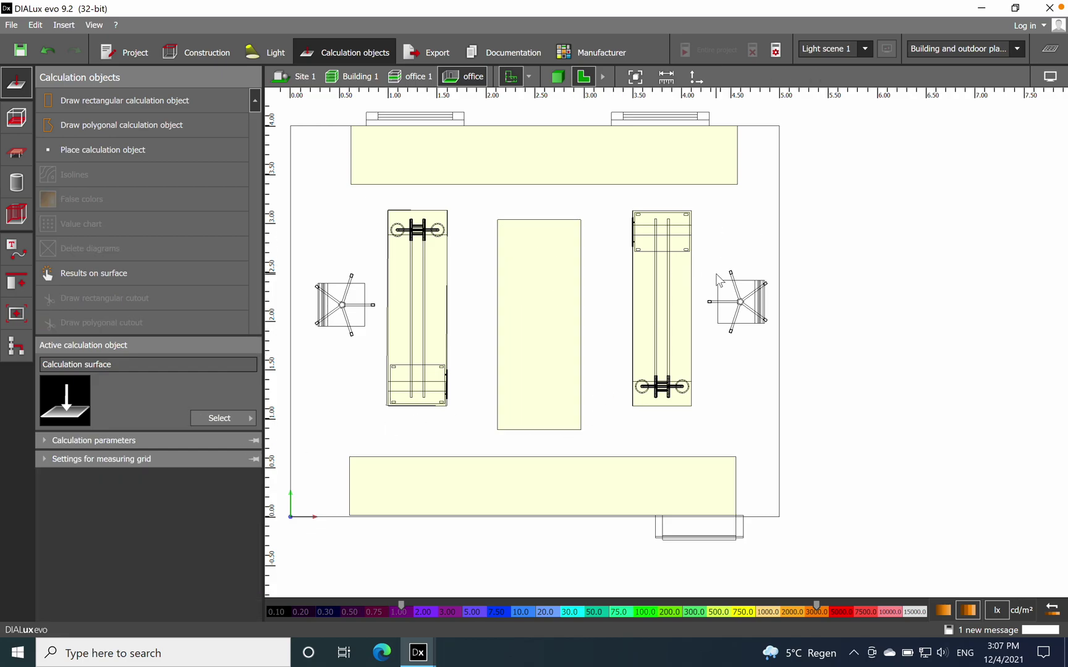
pyautogui.click(556, 78)
pyautogui.moveTo(569, 451); pyautogui.dragTo(646, 593)
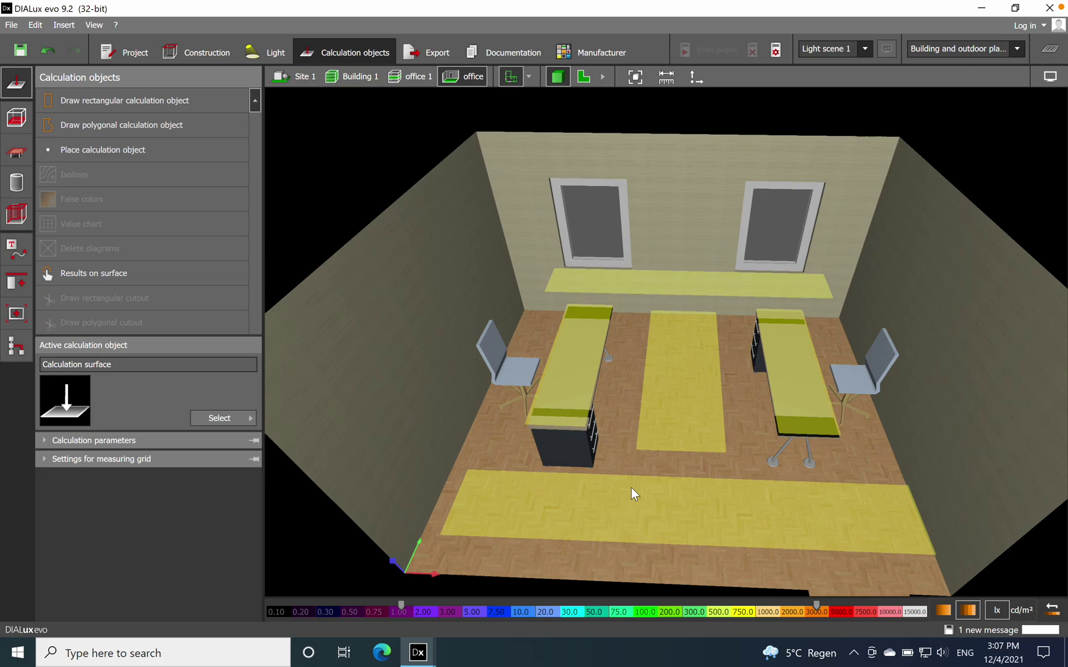
# Place one Philips FS484F PSD-T 1 xLED120S/930 MLO luminaire between the window wall and the desk near x 3.8 m in the floor plan.
pyautogui.click(270, 52)
pyautogui.click(594, 77)
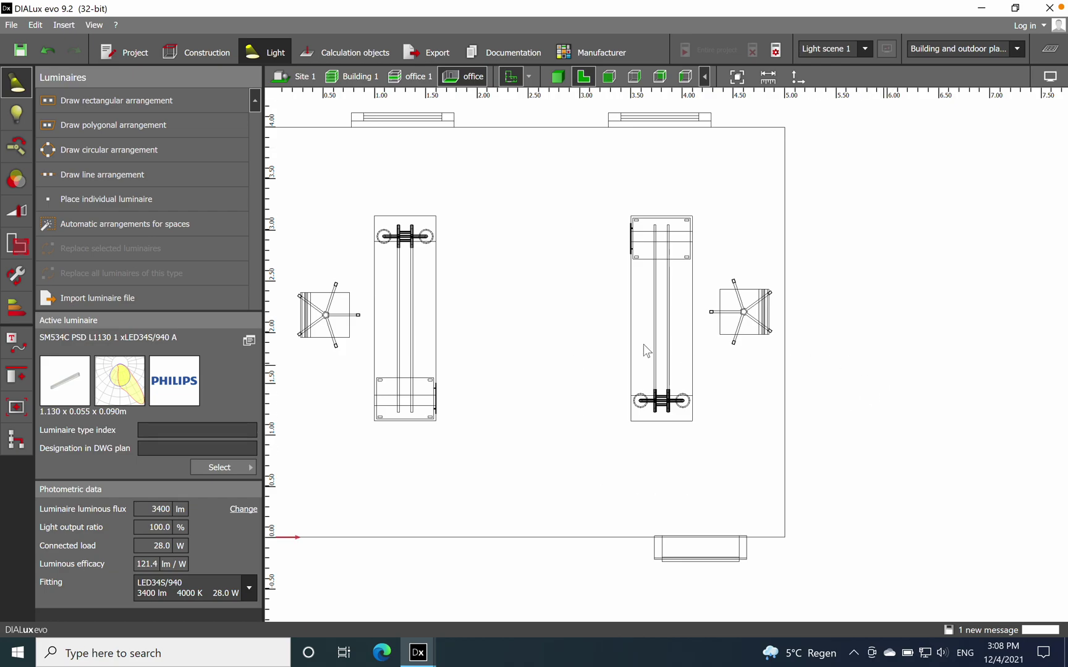
pyautogui.click(318, 50)
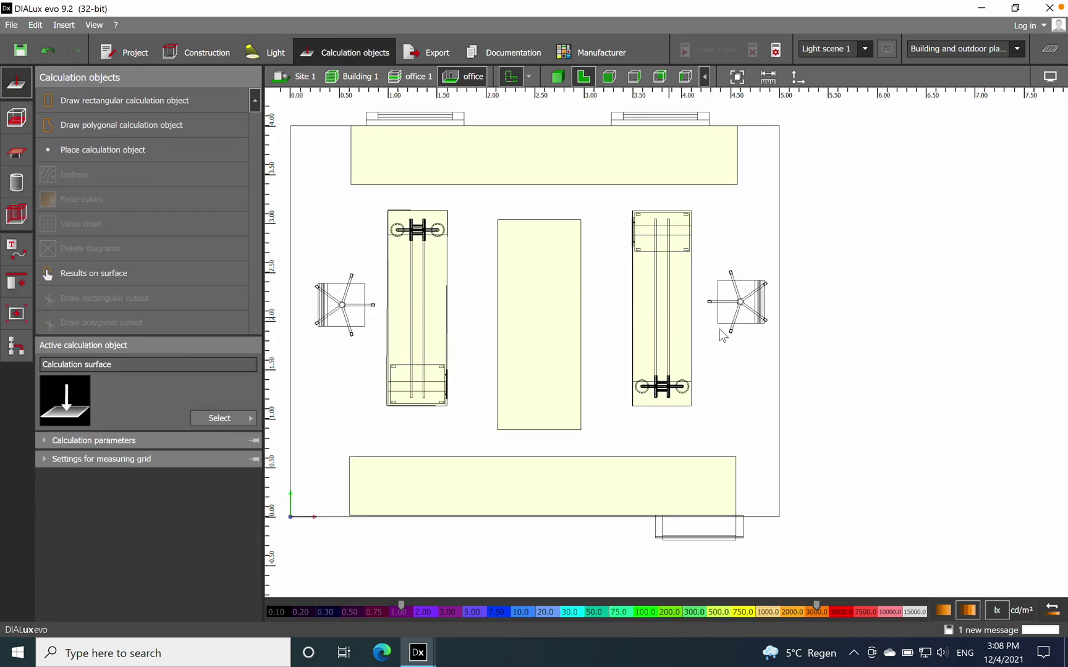
pyautogui.click(263, 50)
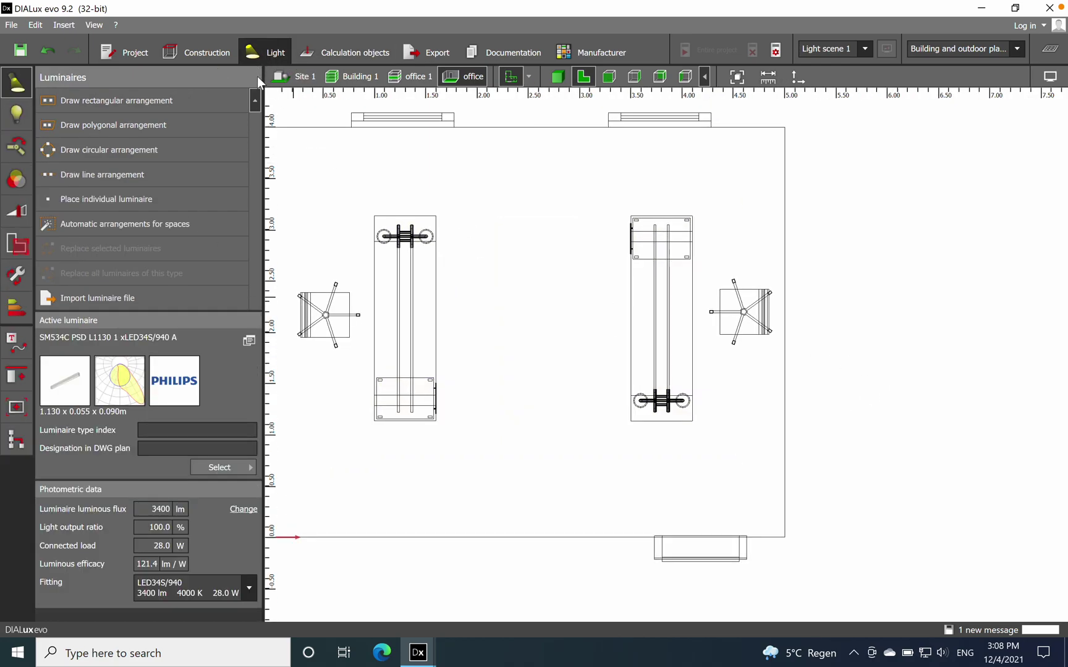
pyautogui.click(222, 470)
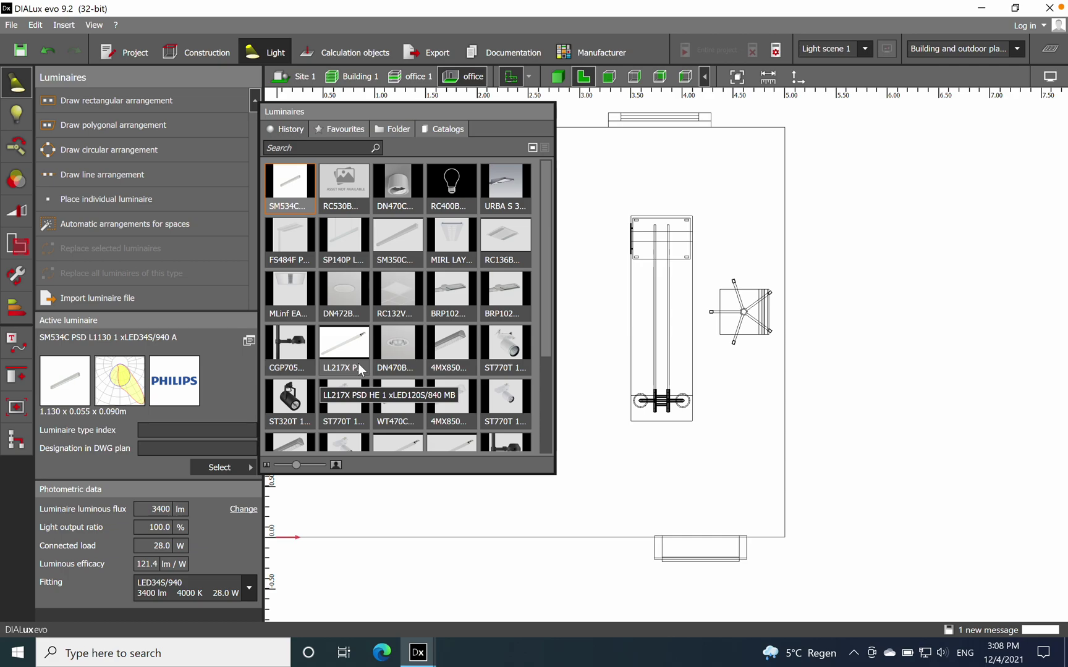
pyautogui.click(344, 238)
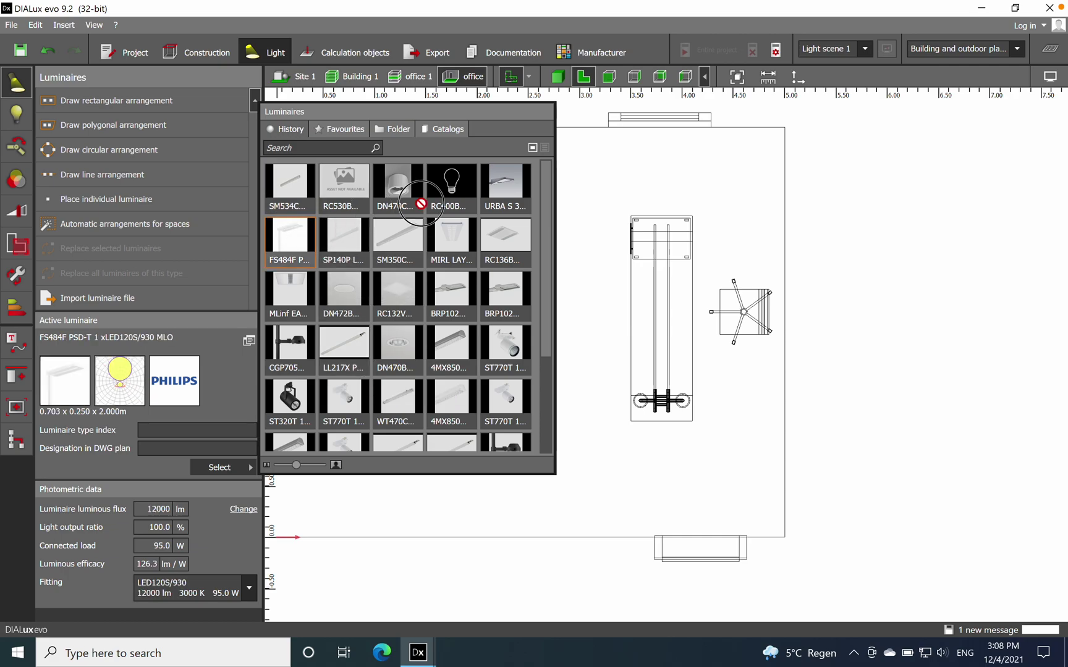
pyautogui.click(657, 185)
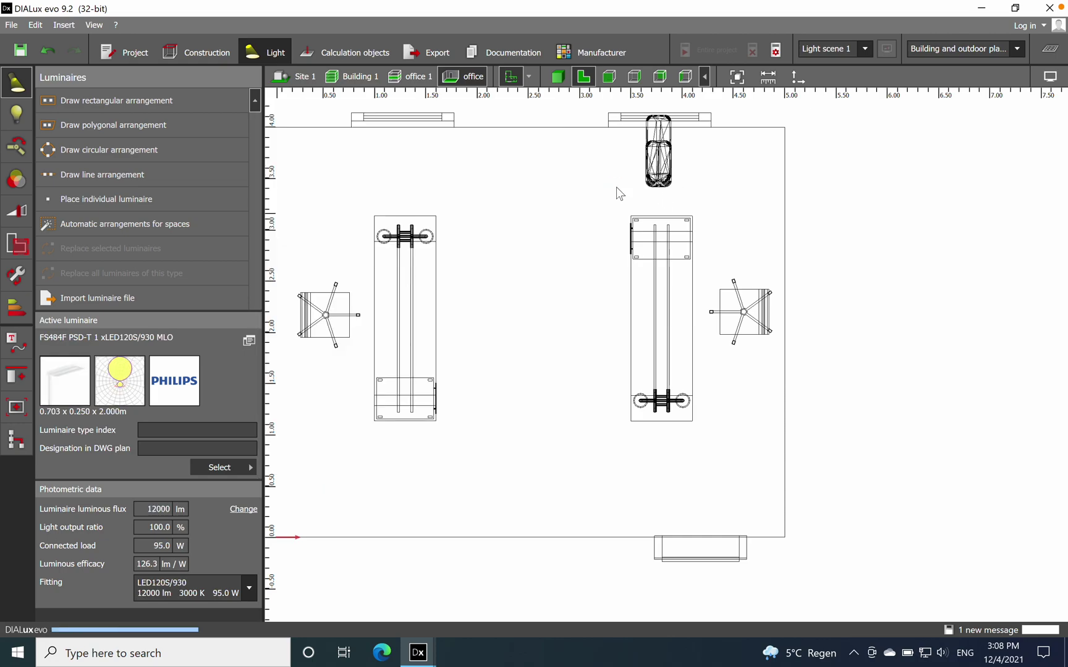
# Rotate the FS484F standing luminaire half a turn so its head extends over the desk, and inspect it in 3D.
pyautogui.click(659, 180)
pyautogui.rightClick(661, 184)
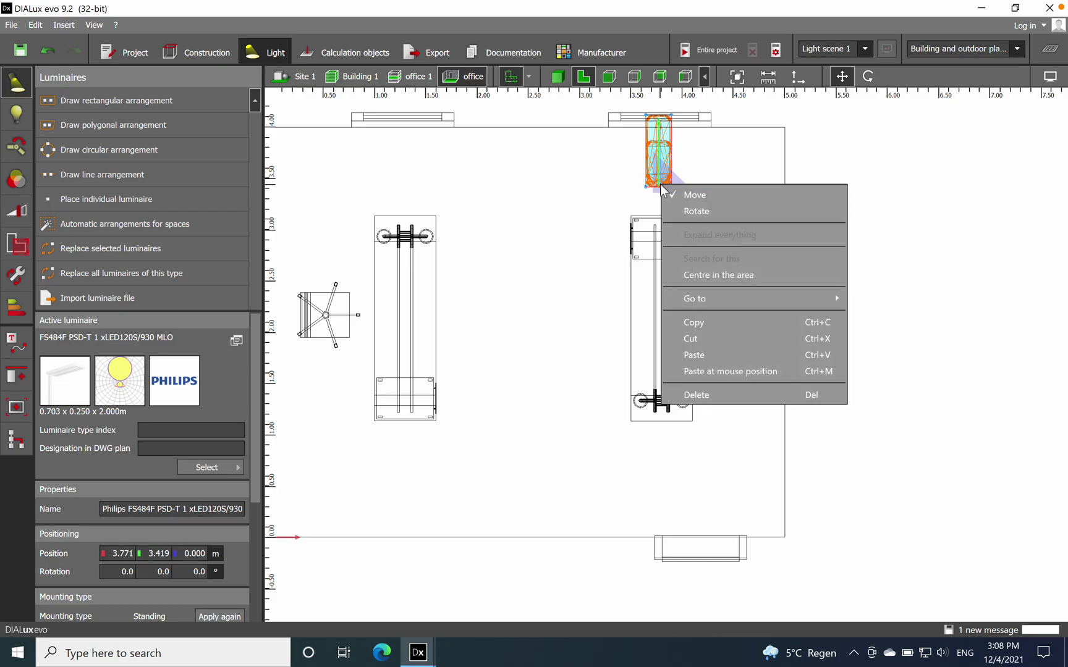
pyautogui.click(715, 217)
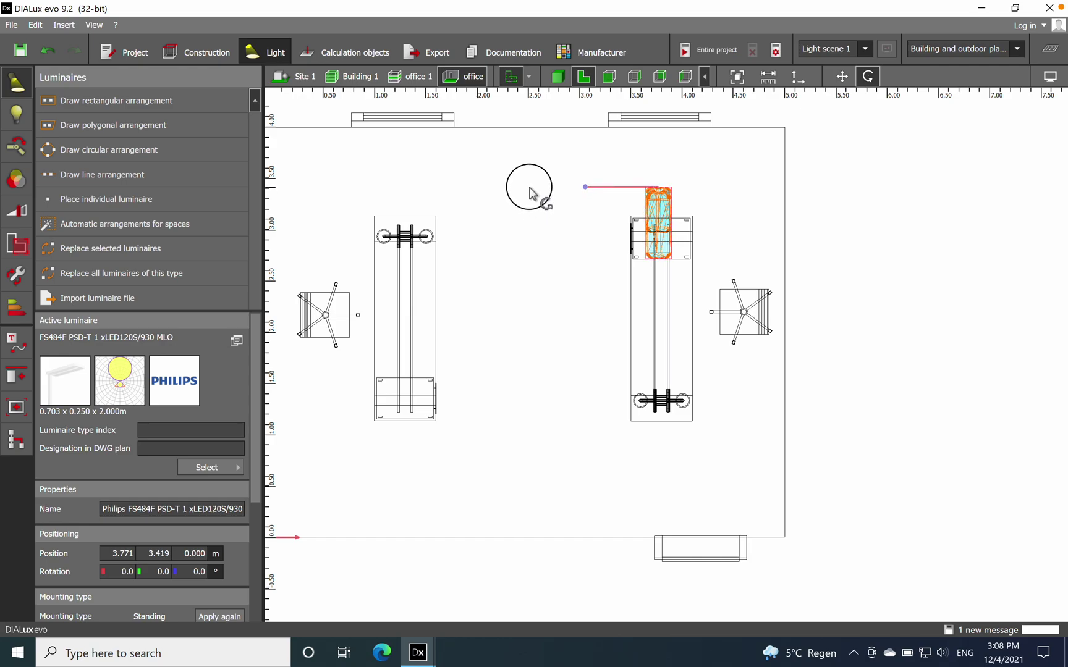
pyautogui.press('Escape')
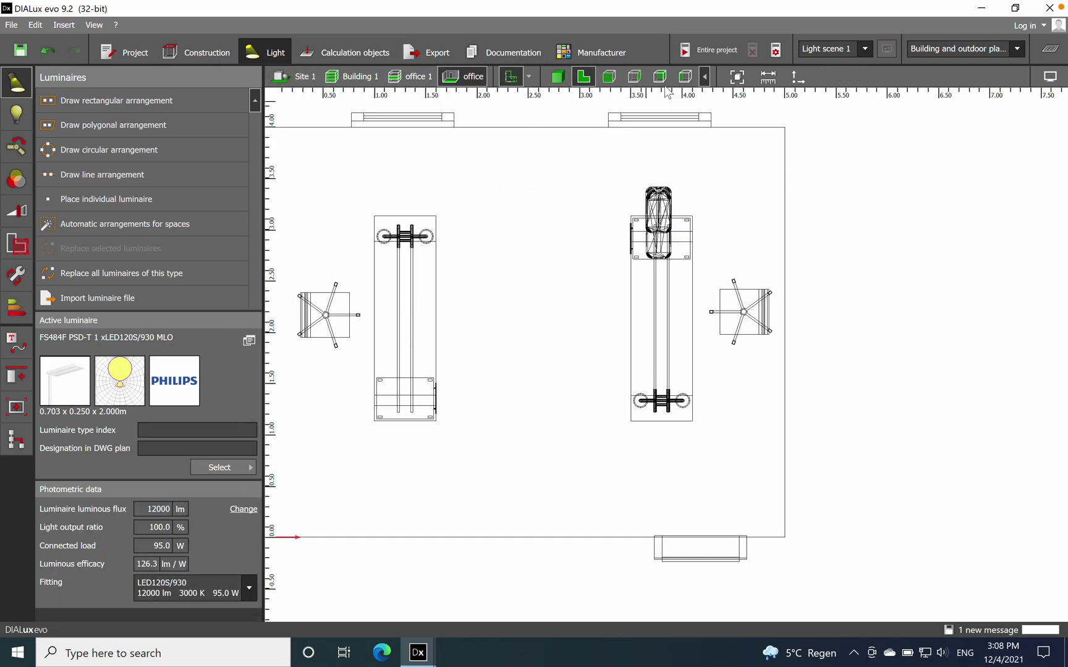
pyautogui.click(558, 80)
pyautogui.moveTo(532, 368); pyautogui.dragTo(643, 365)
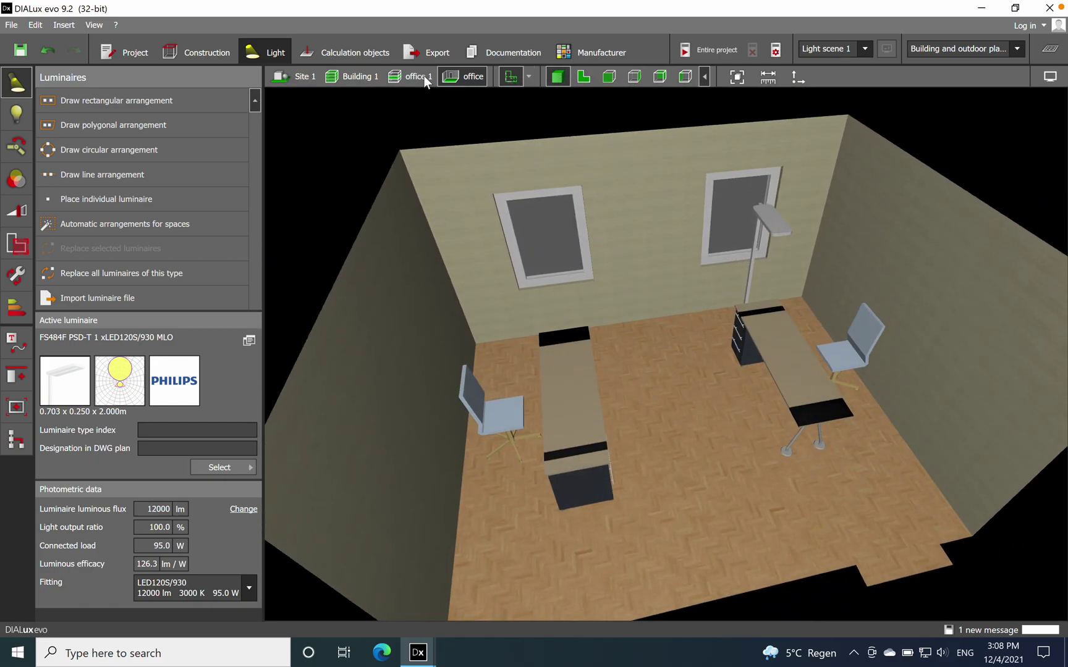
# Draw an about 3.5 m line arrangement of Philips RC132V G4 W60L60 PSD 1 xLED36S/840 OC luminaires near x 1.3 m, ending at the door wall.
pyautogui.click(582, 81)
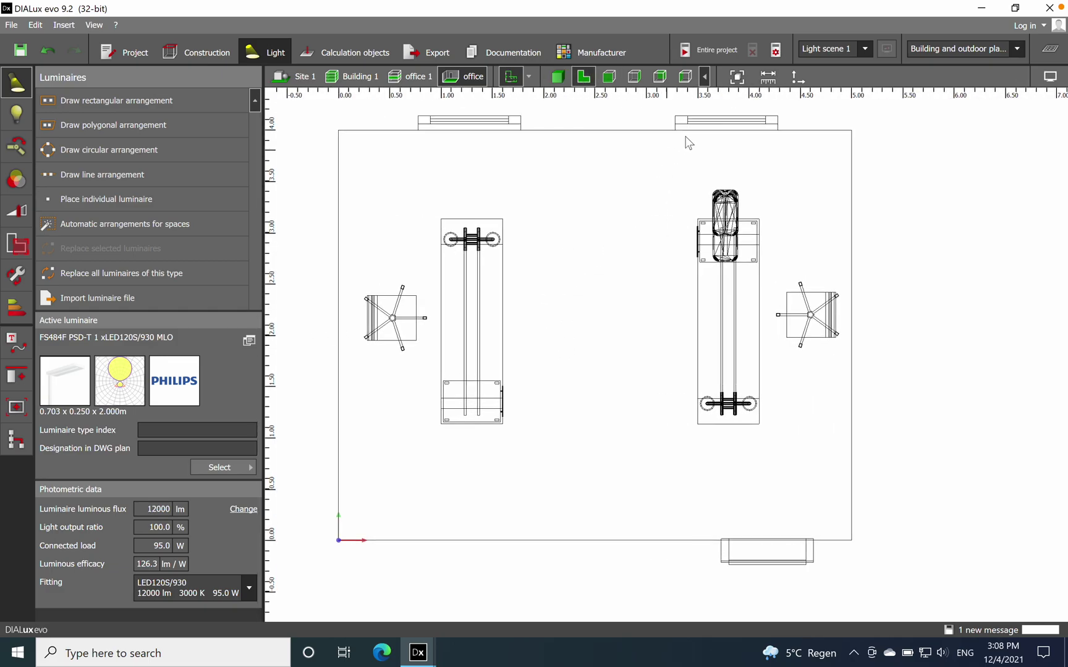
pyautogui.click(704, 76)
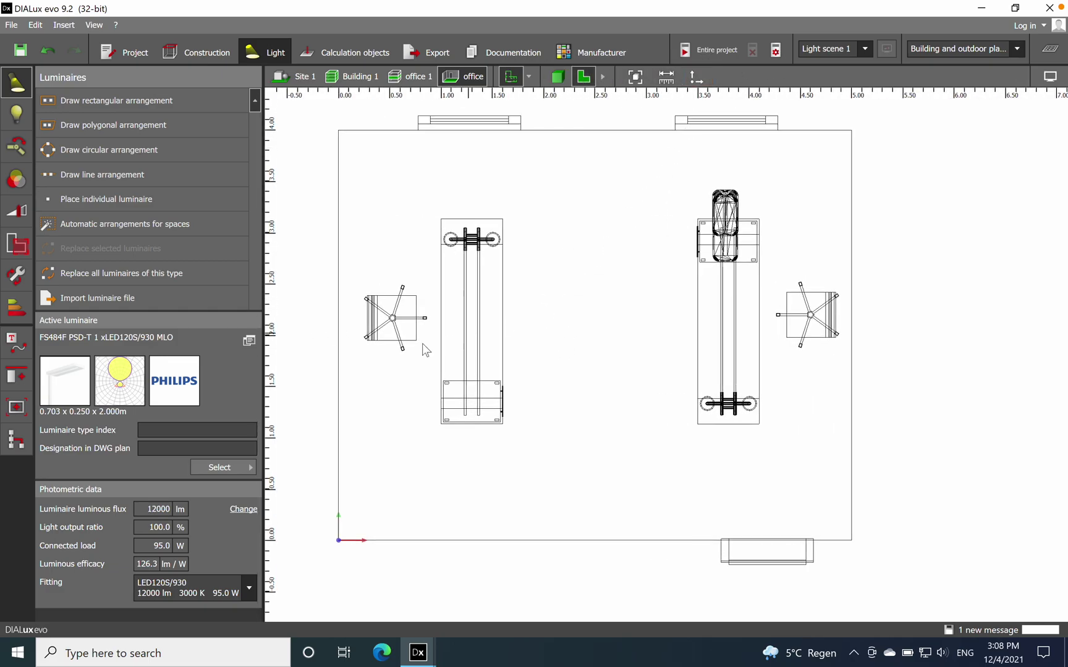
pyautogui.click(241, 471)
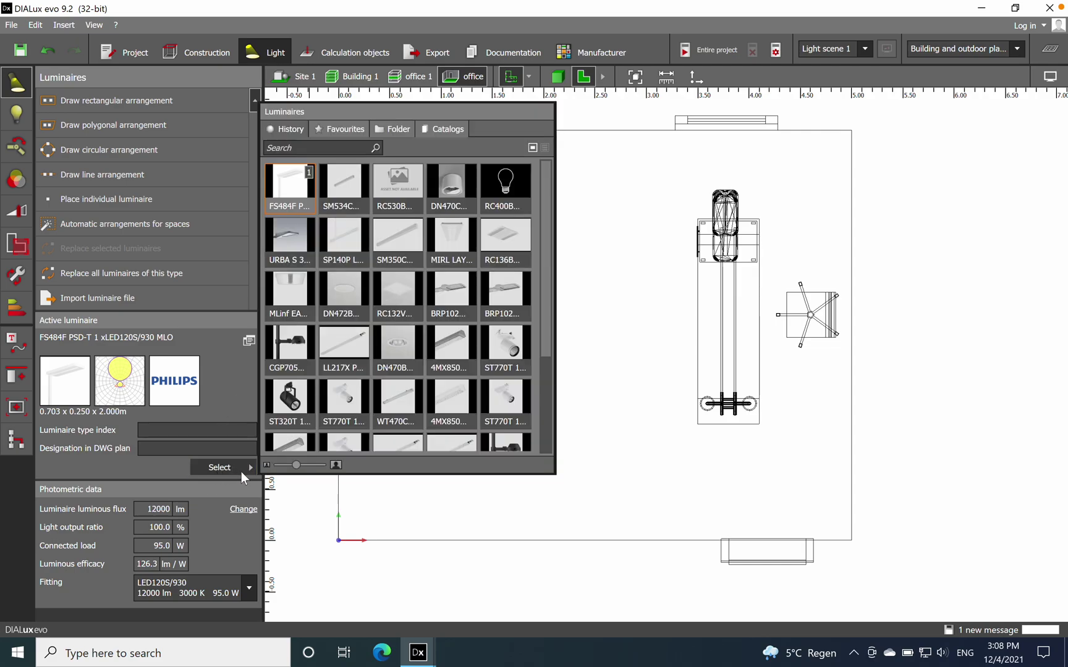
pyautogui.click(405, 297)
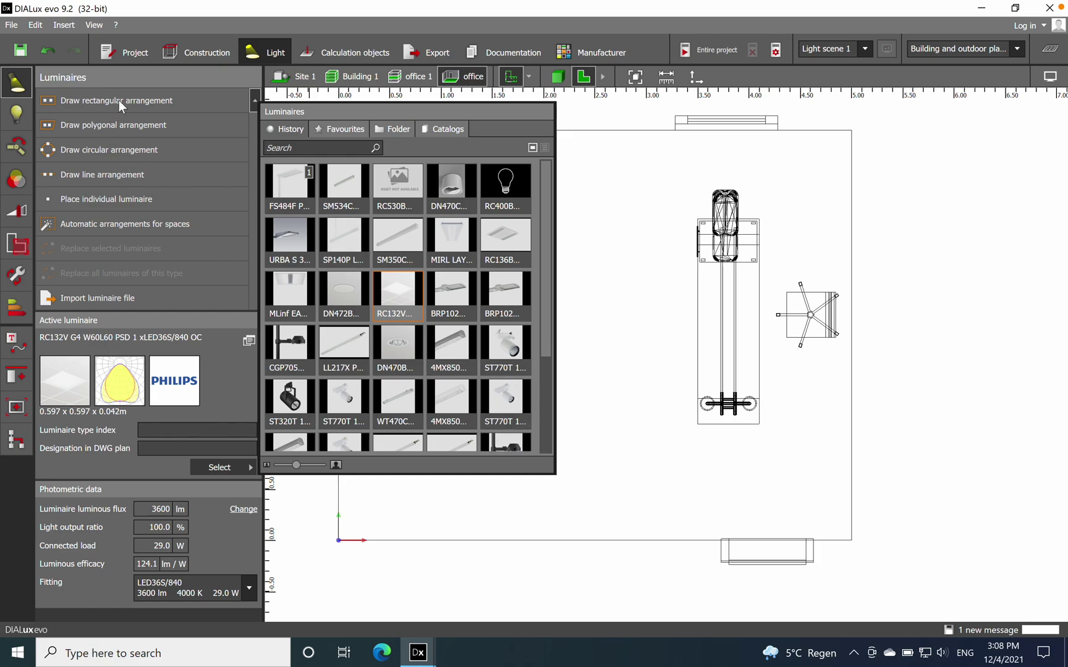
pyautogui.click(123, 176)
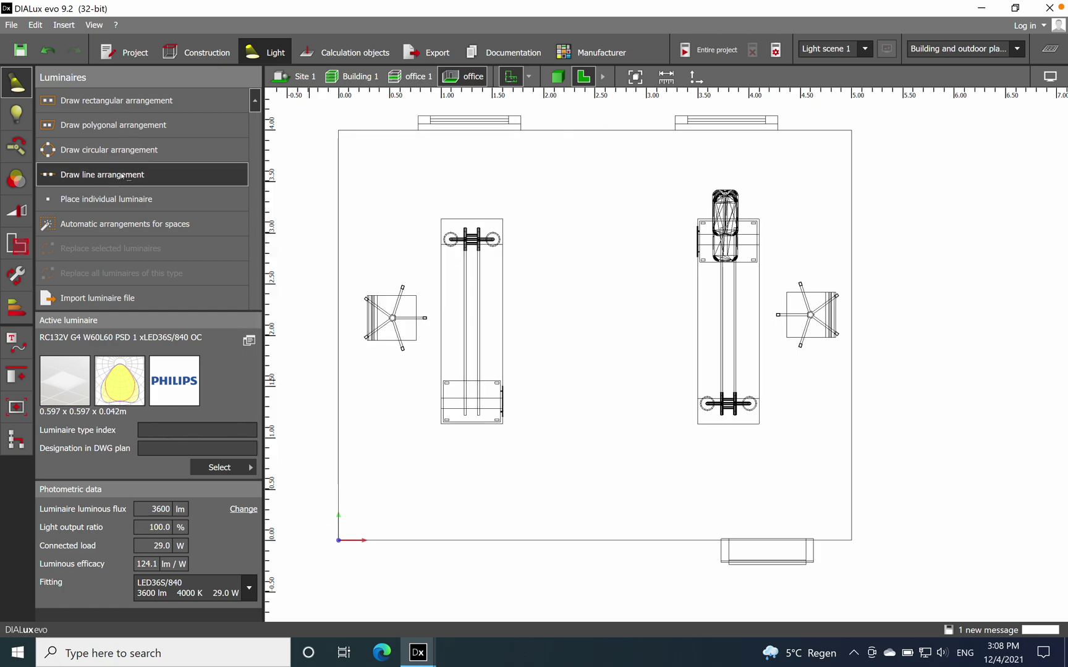
pyautogui.click(474, 178)
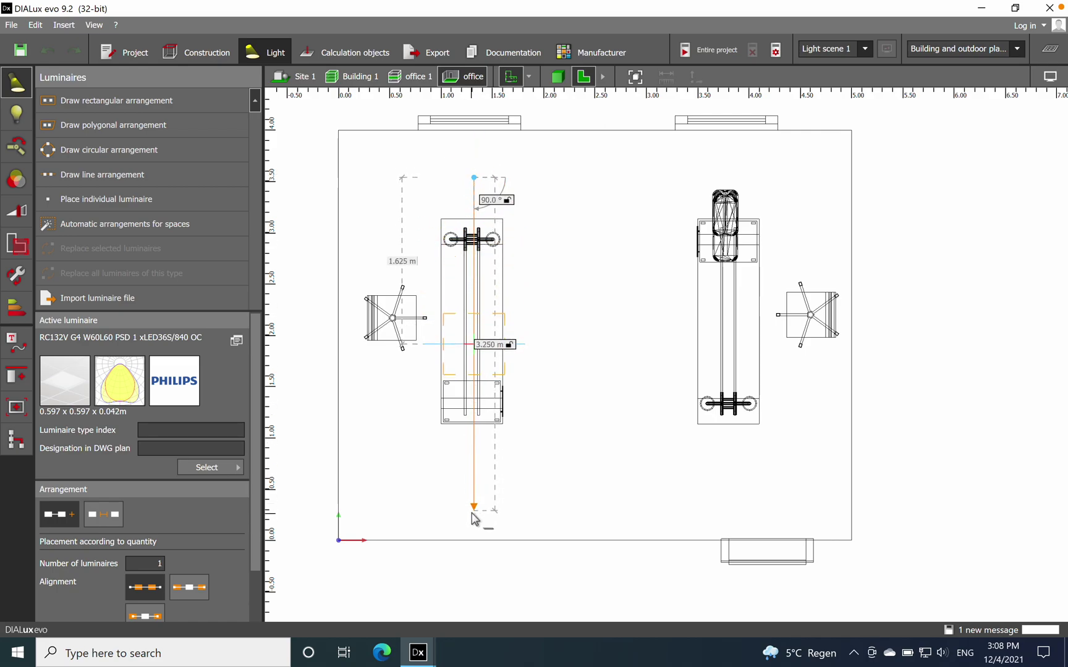
pyautogui.click(472, 539)
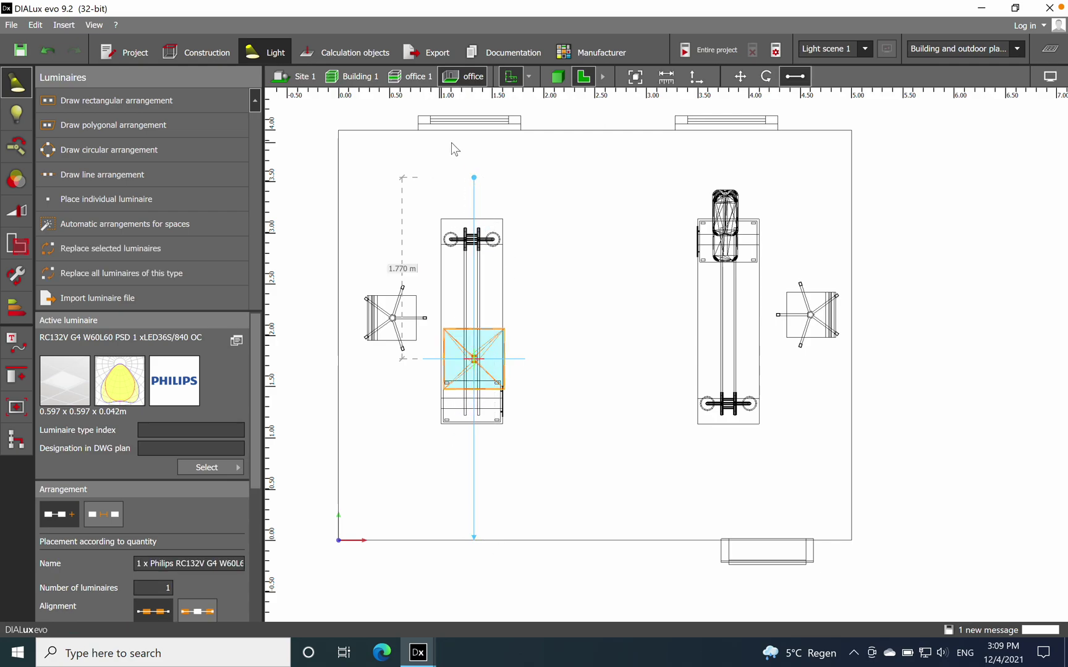
# Extend the line arrangement's start to the window wall, set its number of luminaires to 2 and check it in 3D.
pyautogui.moveTo(474, 178); pyautogui.dragTo(474, 131)
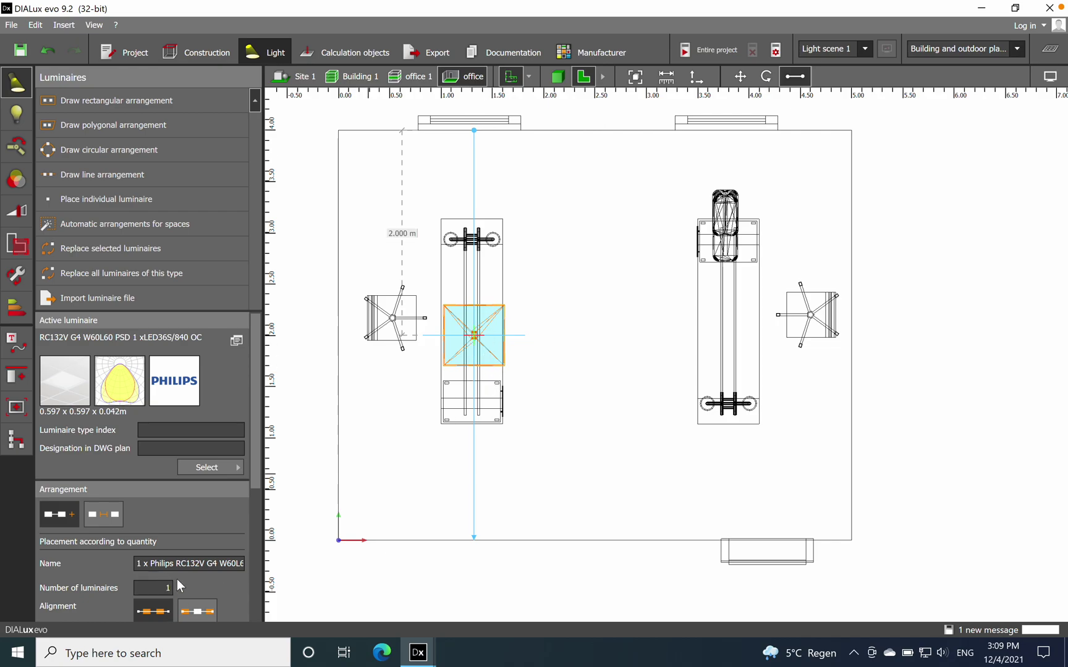
pyautogui.write('2')
pyautogui.moveTo(257, 434); pyautogui.dragTo(269, 556)
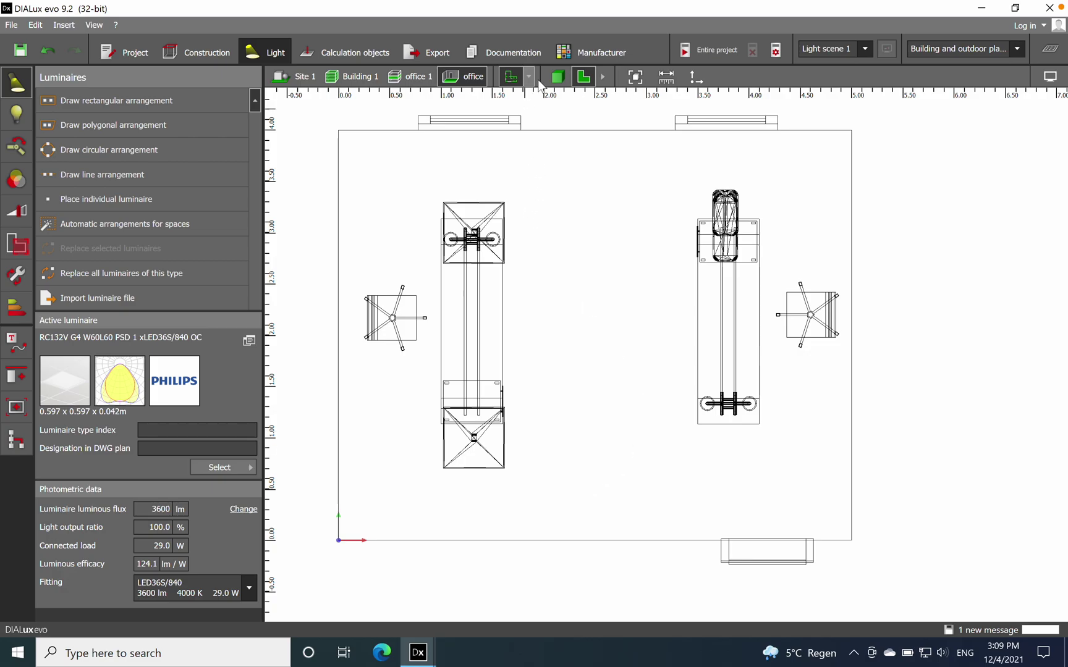
pyautogui.click(557, 76)
pyautogui.scroll(3, 680, 483)
pyautogui.moveTo(680, 483); pyautogui.dragTo(663, 465, button='middle')
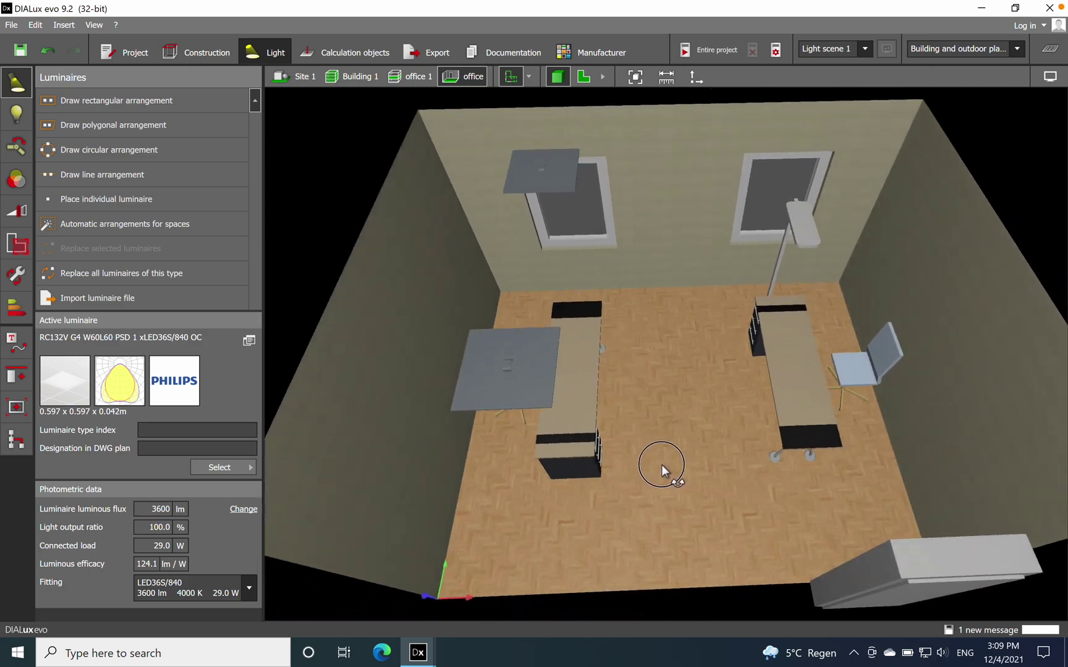
# Calculate the entire project for Light scene 1 and view the office from several angles while the calculation runs.
pyautogui.click(699, 50)
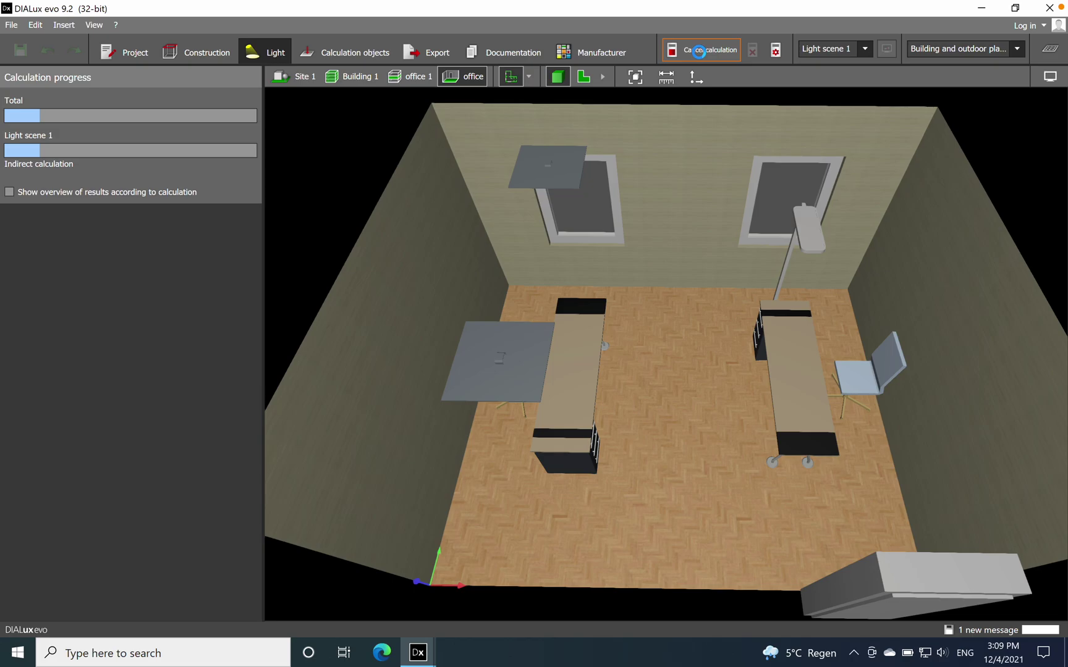
pyautogui.moveTo(740, 284); pyautogui.dragTo(593, 300)
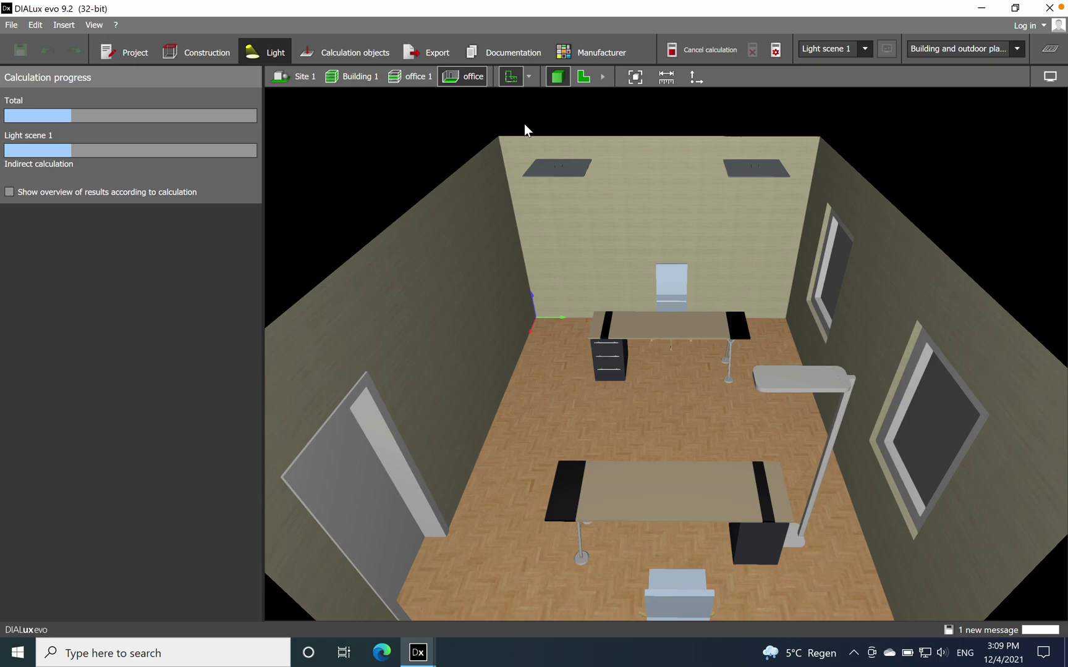
pyautogui.moveTo(516, 167); pyautogui.dragTo(689, 389, button='middle')
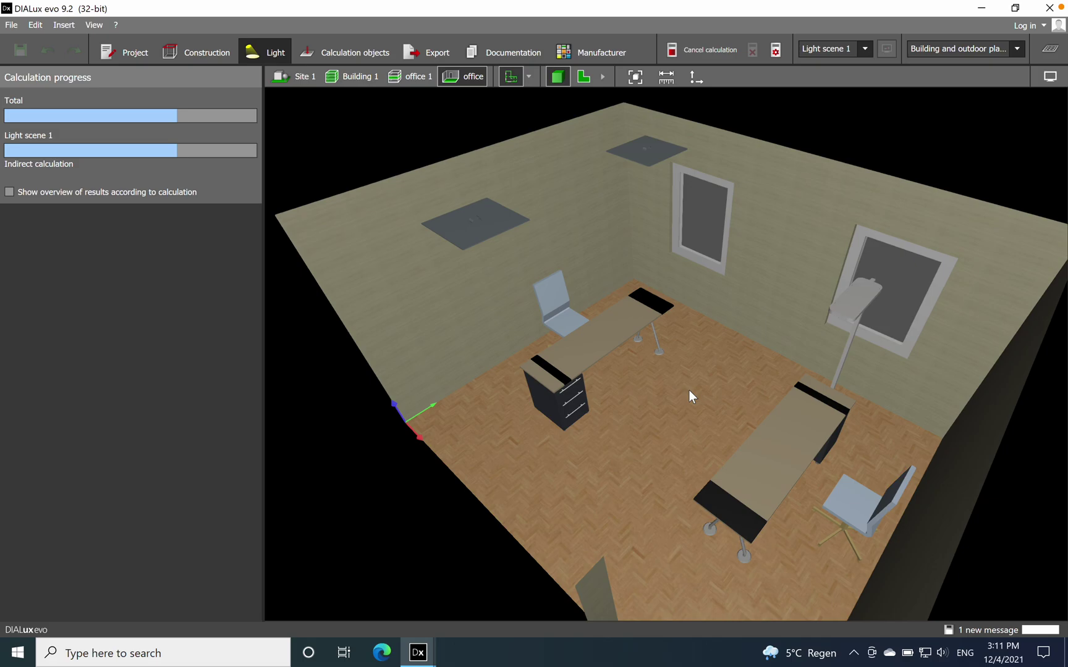
pyautogui.moveTo(747, 466); pyautogui.dragTo(538, 449, button='right')
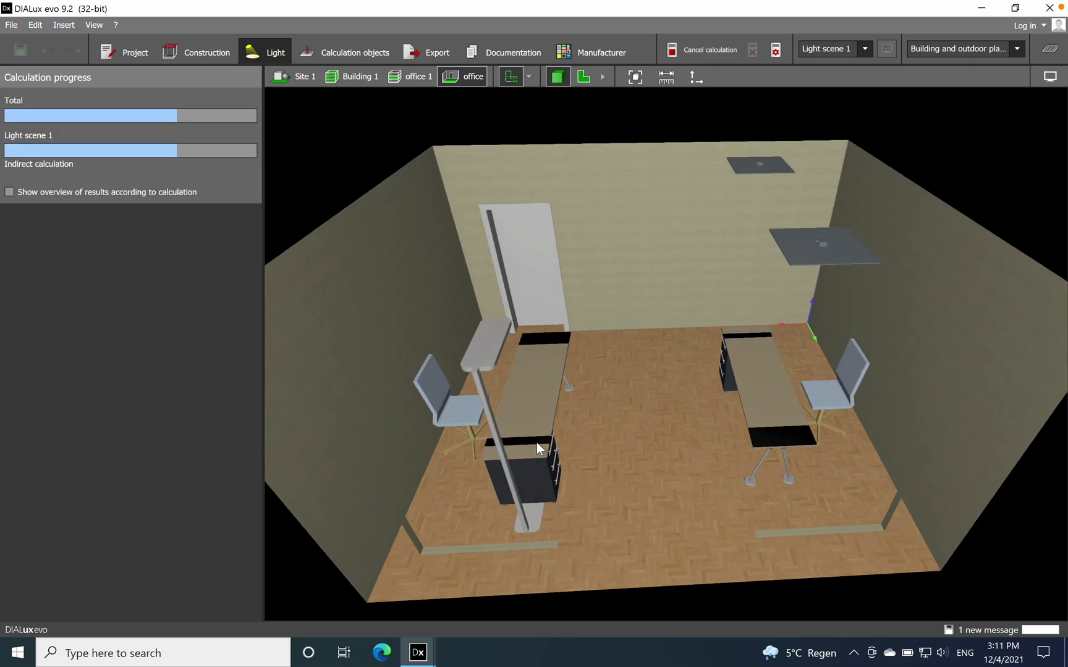
pyautogui.moveTo(650, 453); pyautogui.dragTo(503, 432, button='right')
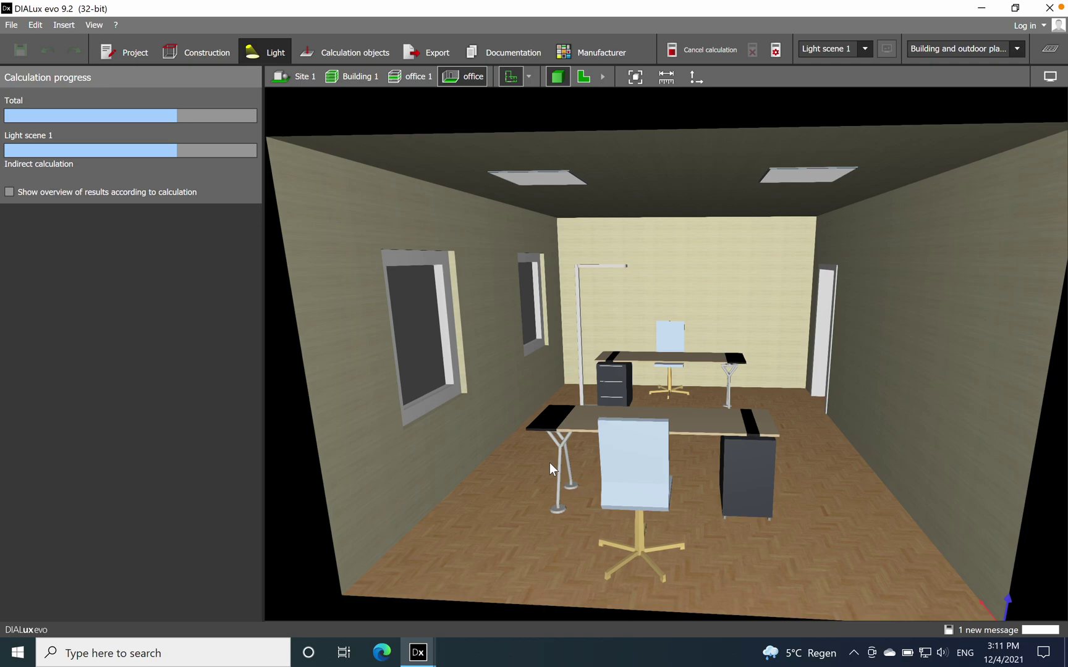
pyautogui.moveTo(550, 463); pyautogui.dragTo(389, 422)
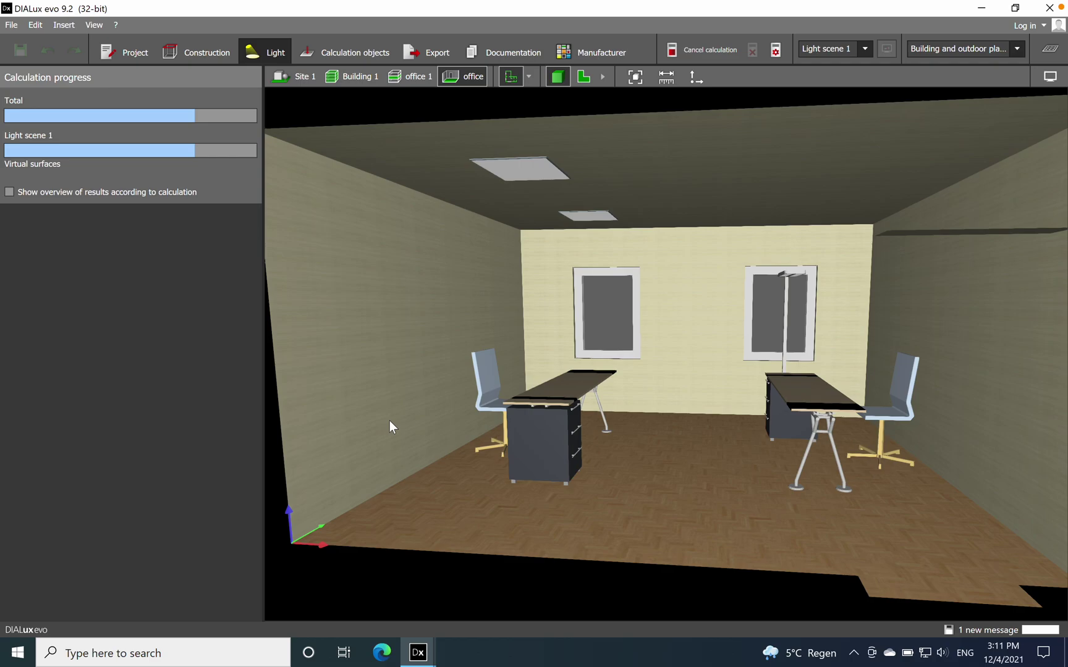
pyautogui.moveTo(642, 453); pyautogui.dragTo(629, 522)
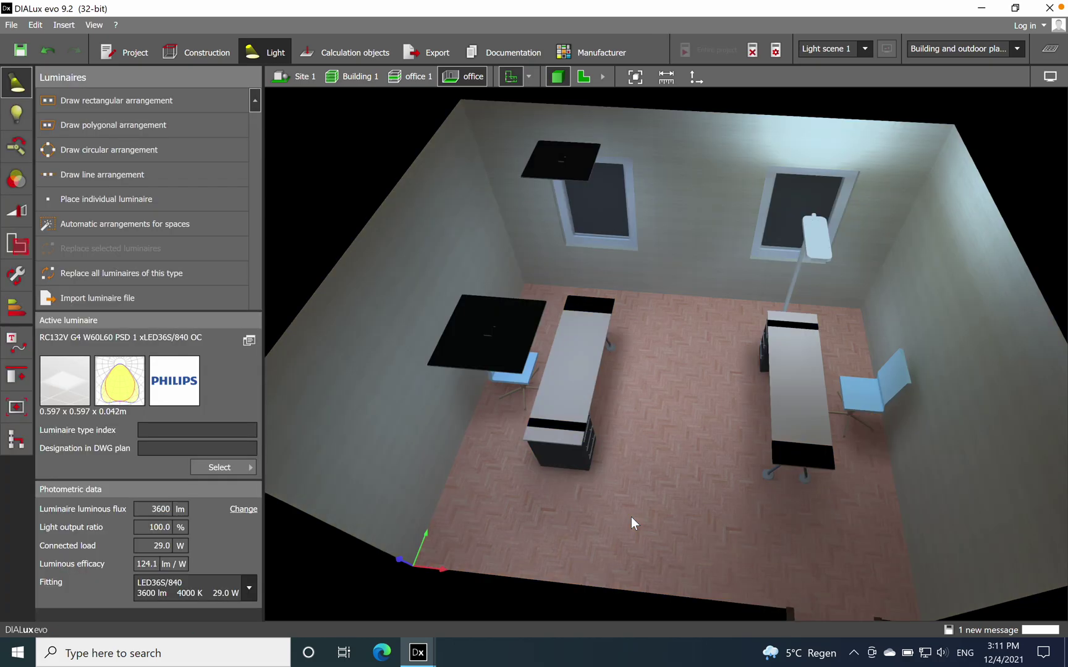
# Inspect the calculated lighting in 3D from inside the office and from above at the office 1 storey level.
pyautogui.moveTo(654, 515); pyautogui.dragTo(664, 484, button='right')
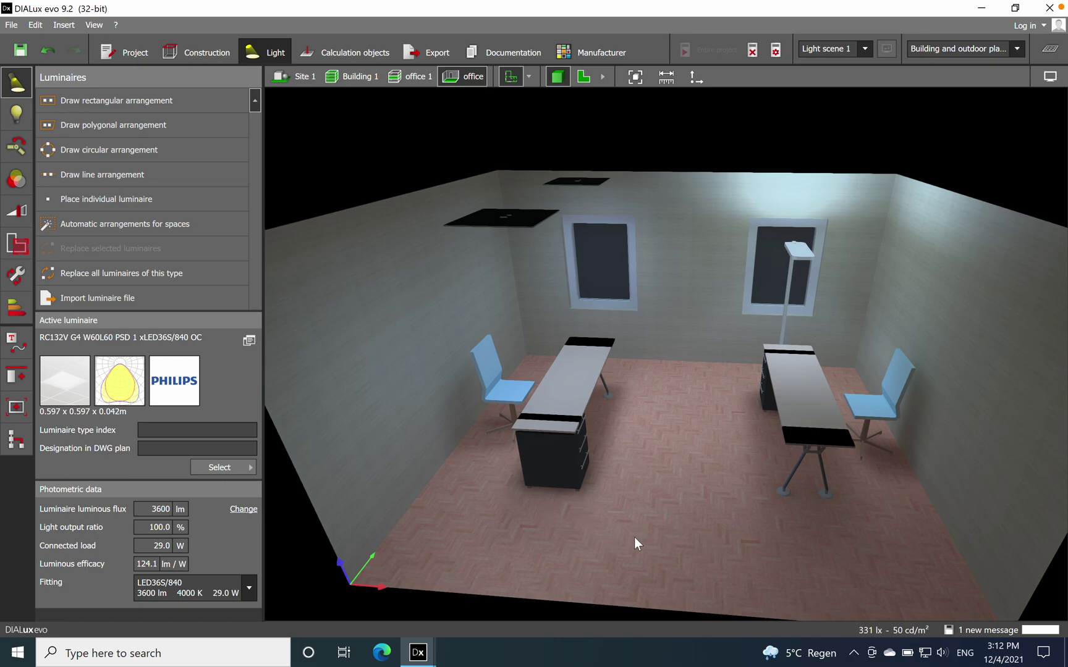
pyautogui.moveTo(731, 499); pyautogui.dragTo(645, 500, button='right')
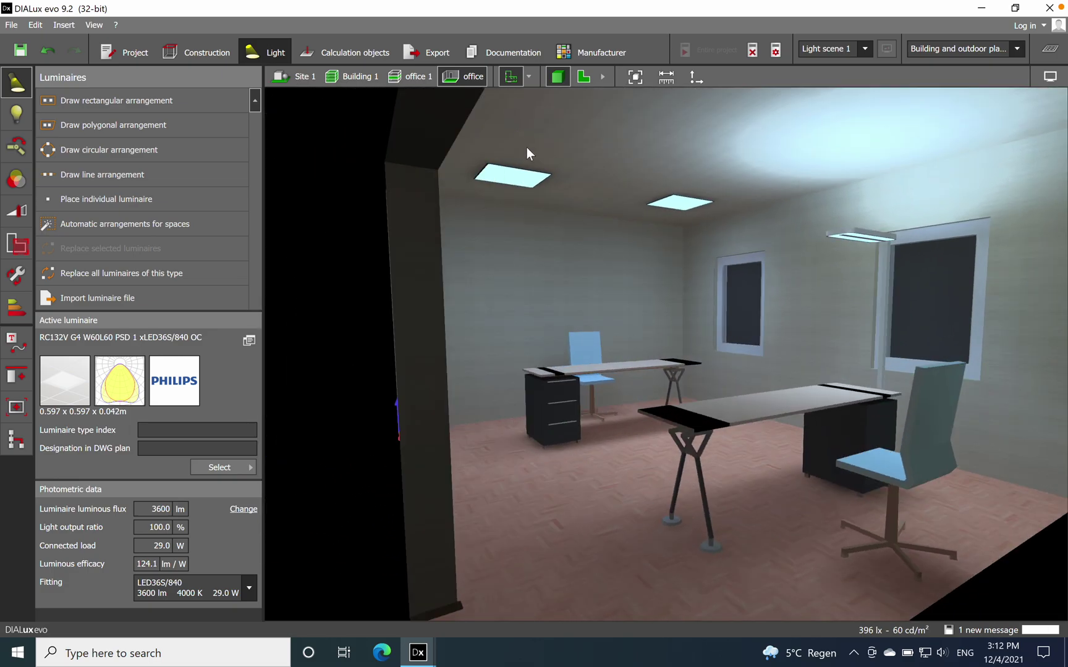
pyautogui.scroll(-5, 544, 309)
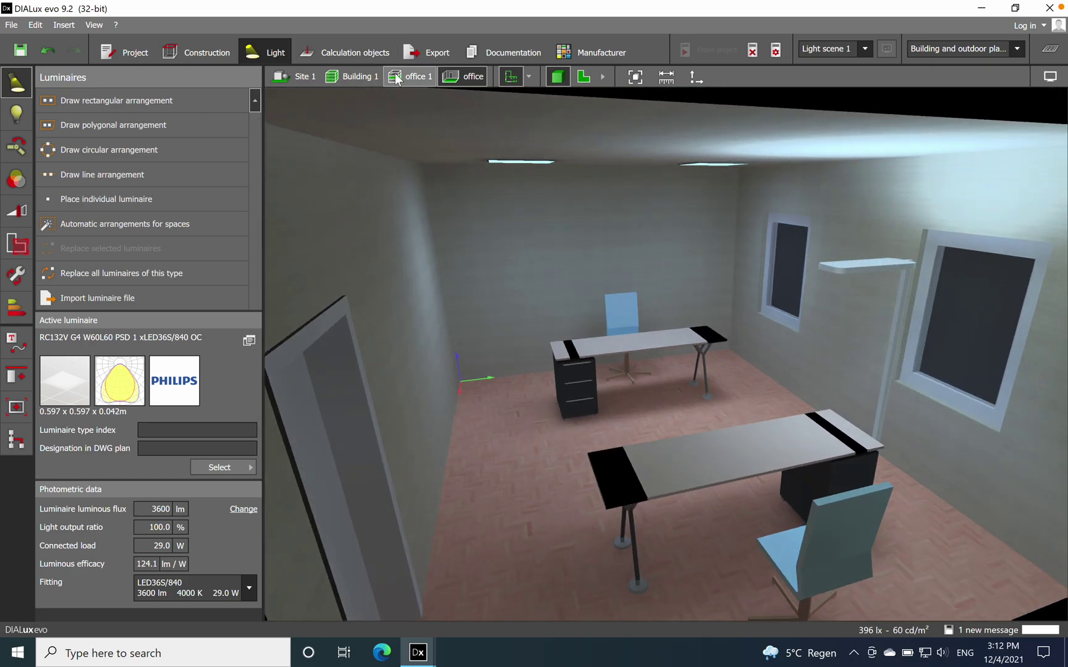
pyautogui.click(410, 76)
pyautogui.moveTo(432, 165); pyautogui.dragTo(668, 317, button='right')
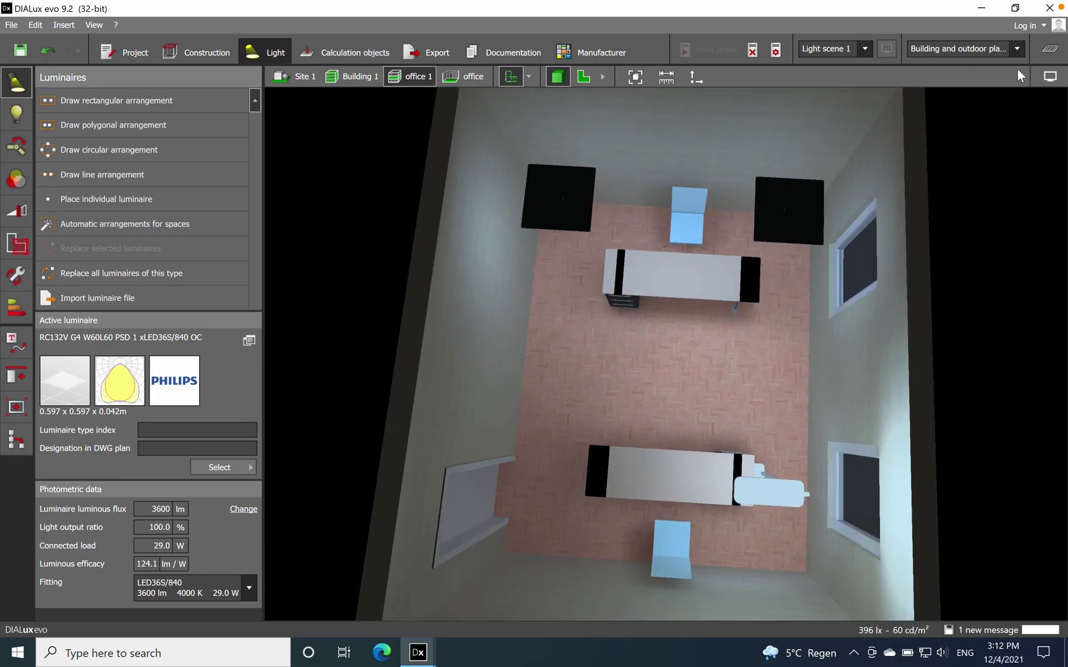
# Show the results overview and examine the detailed perpendicular illuminance values of Calculation surface 1.
pyautogui.click(1050, 50)
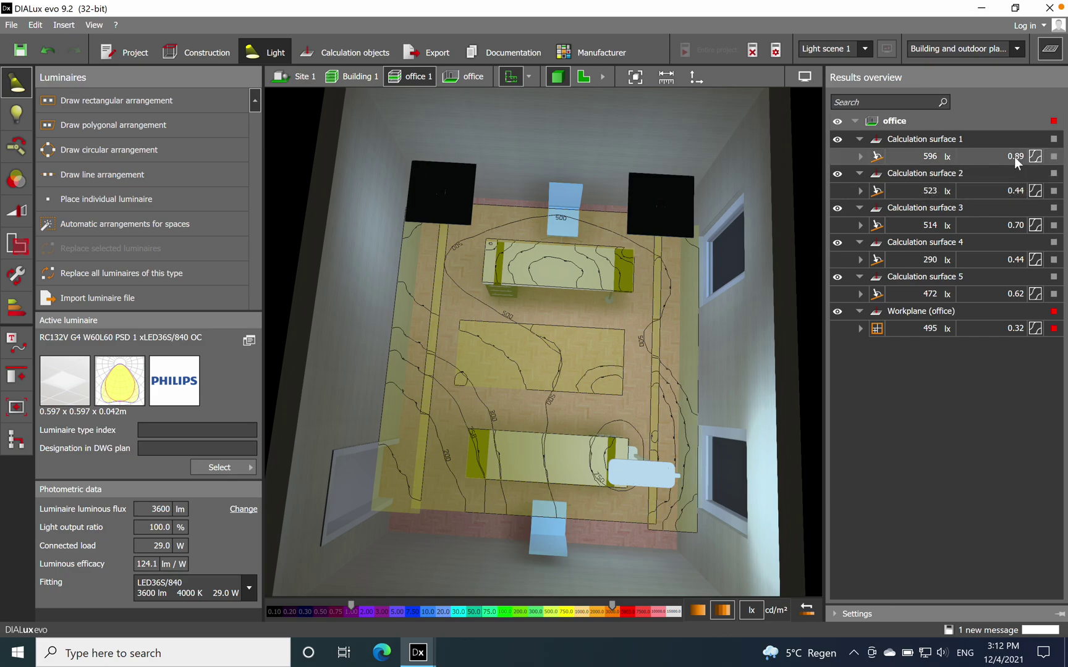
pyautogui.click(938, 158)
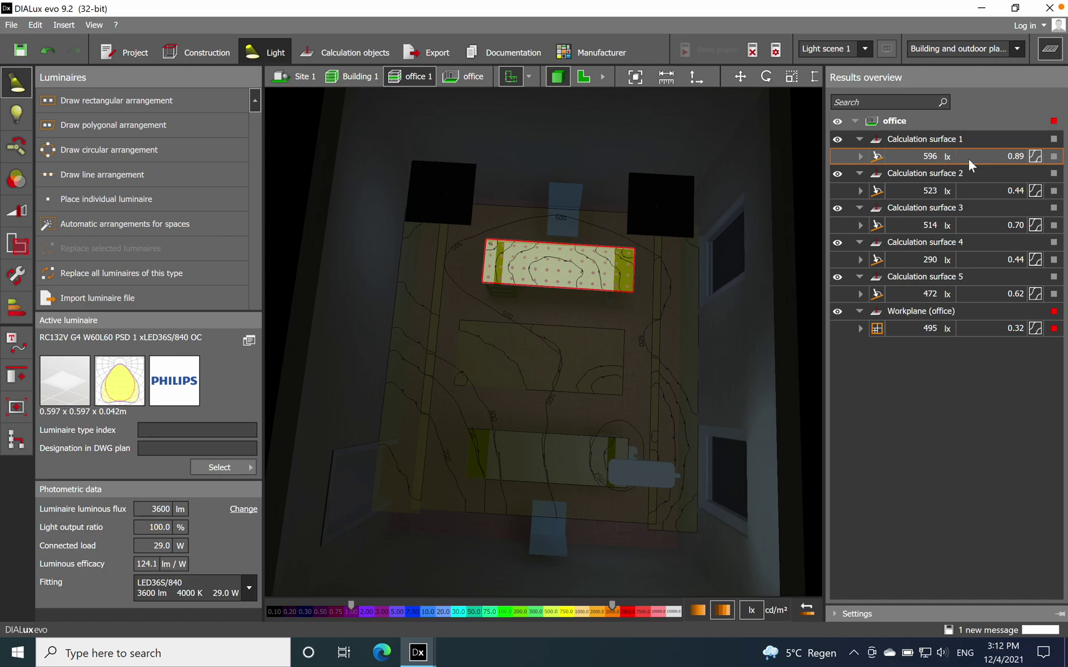
pyautogui.click(859, 157)
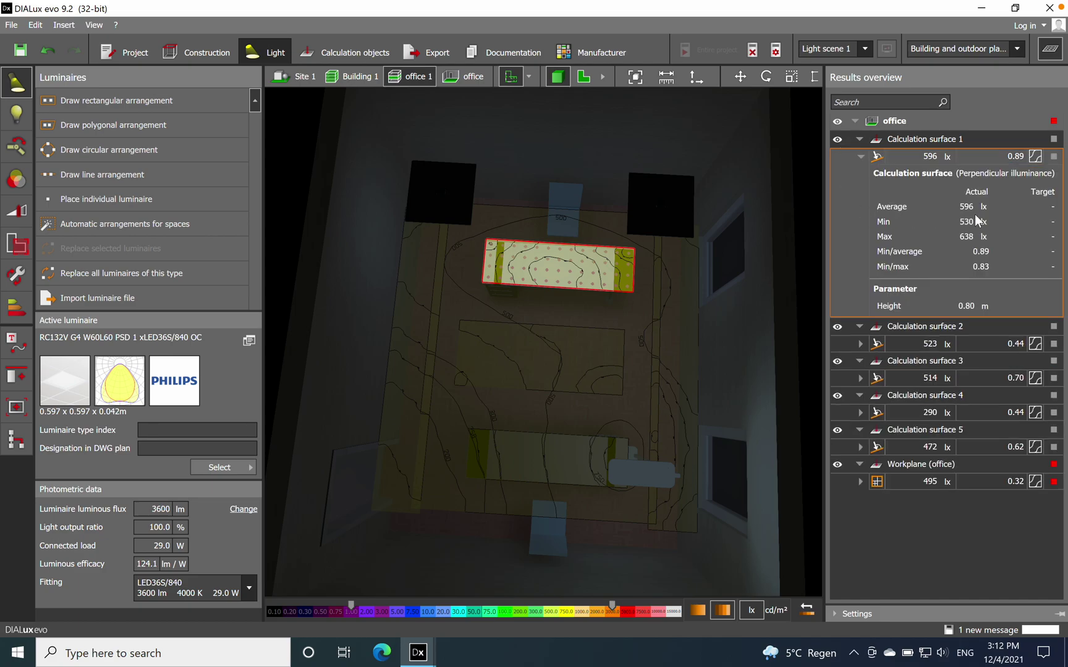
pyautogui.click(862, 158)
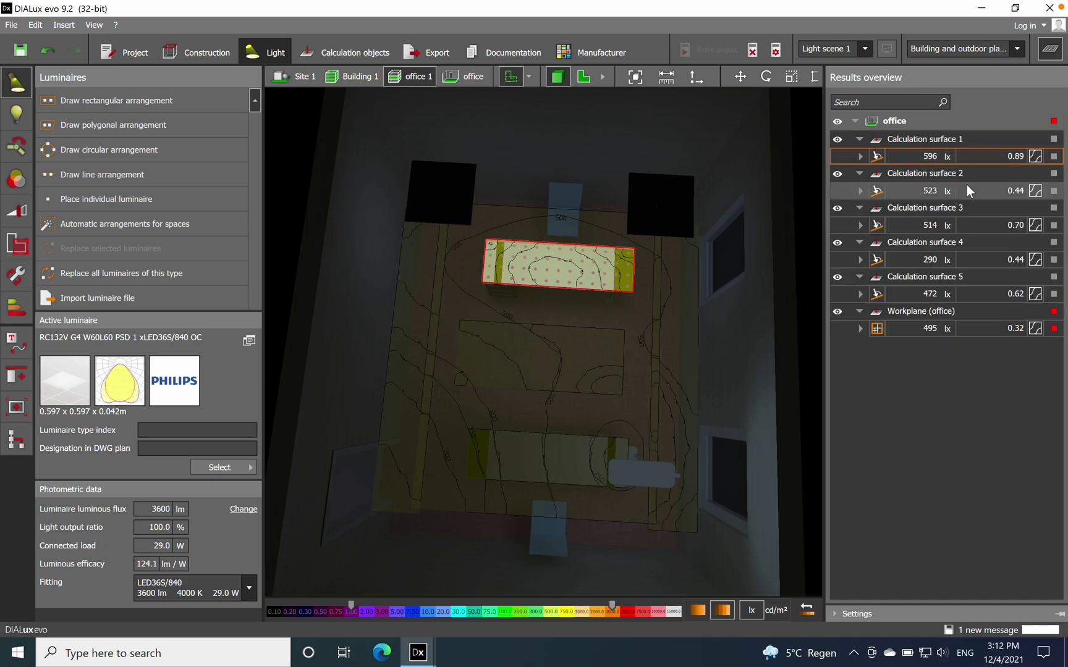
# Compare Calculation surface 2 with surface 1 and examine the results of surfaces 3 to 5 and the workplane.
pyautogui.click(911, 197)
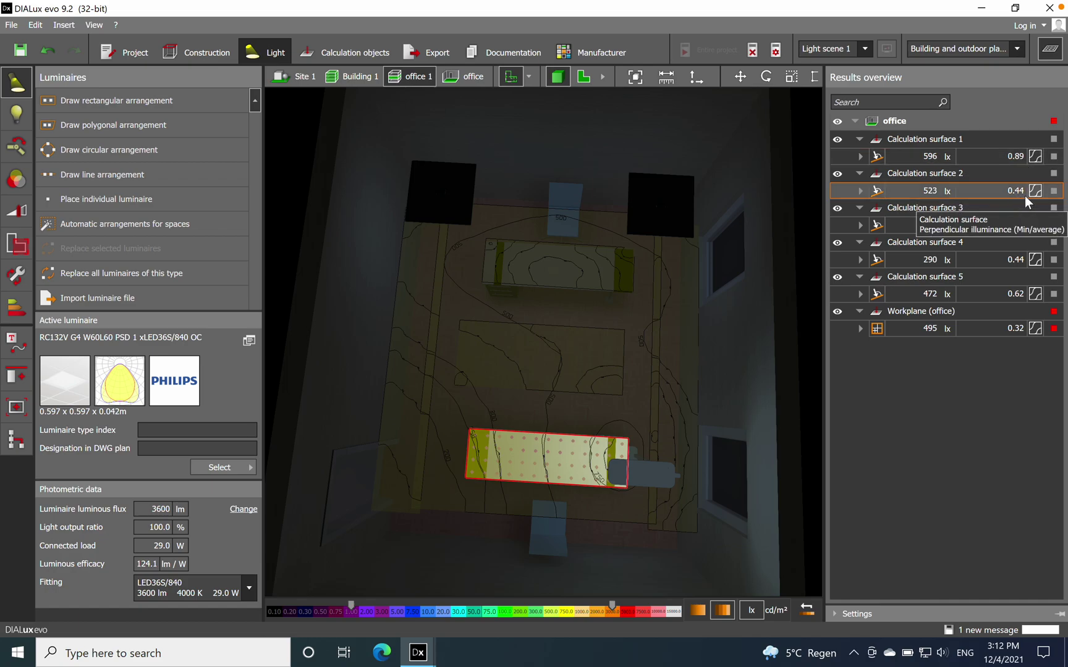
pyautogui.click(997, 156)
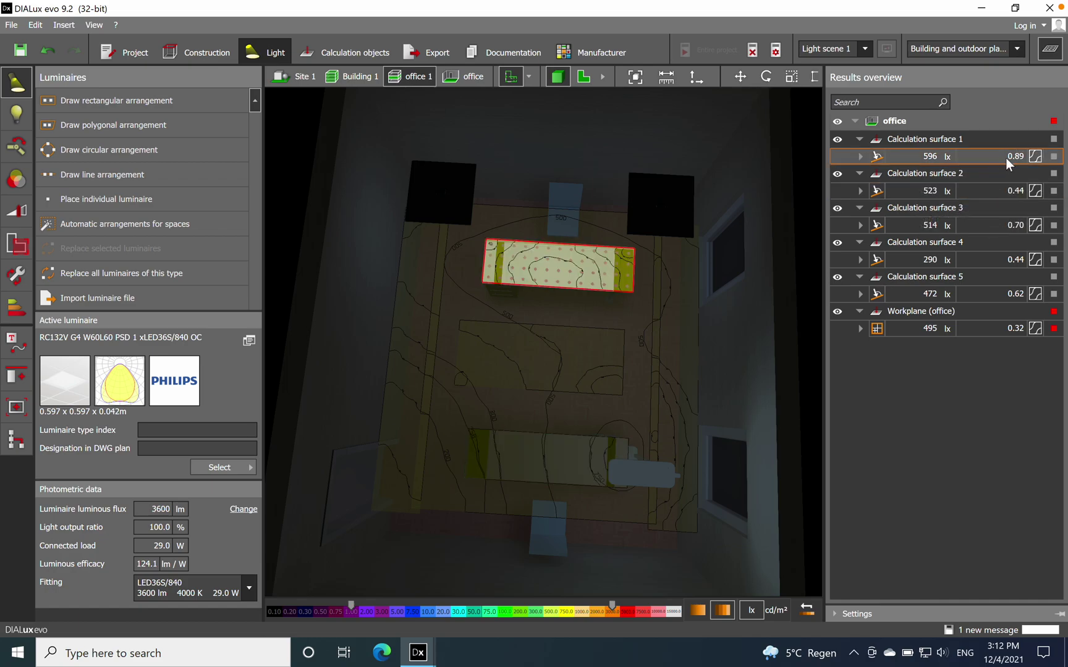
pyautogui.click(916, 226)
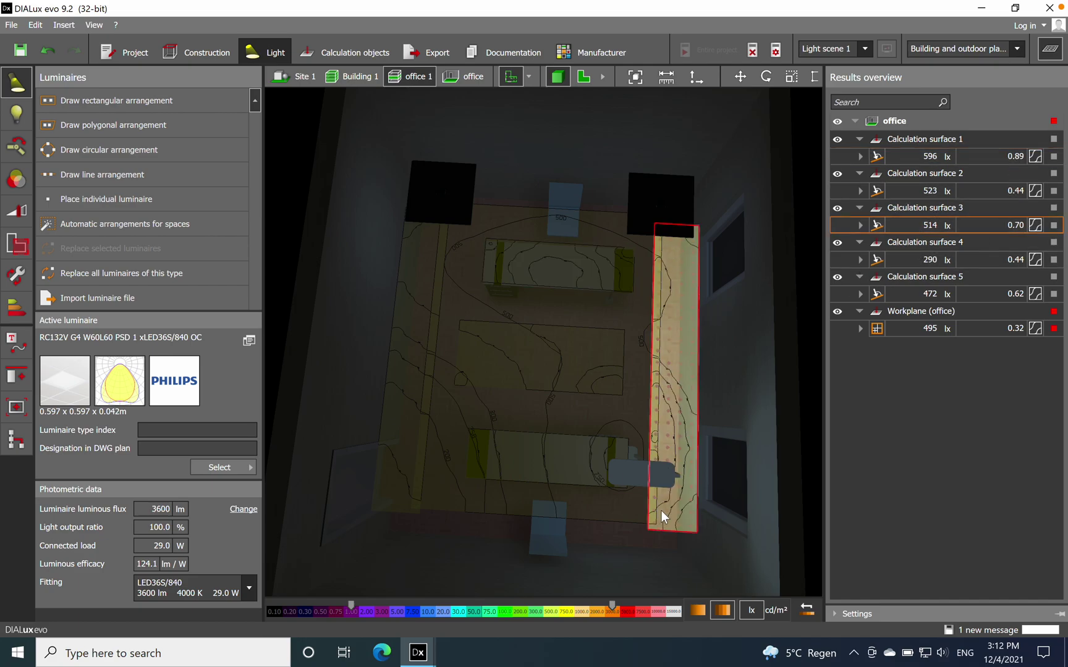
pyautogui.moveTo(719, 239); pyautogui.dragTo(624, 381, button='right')
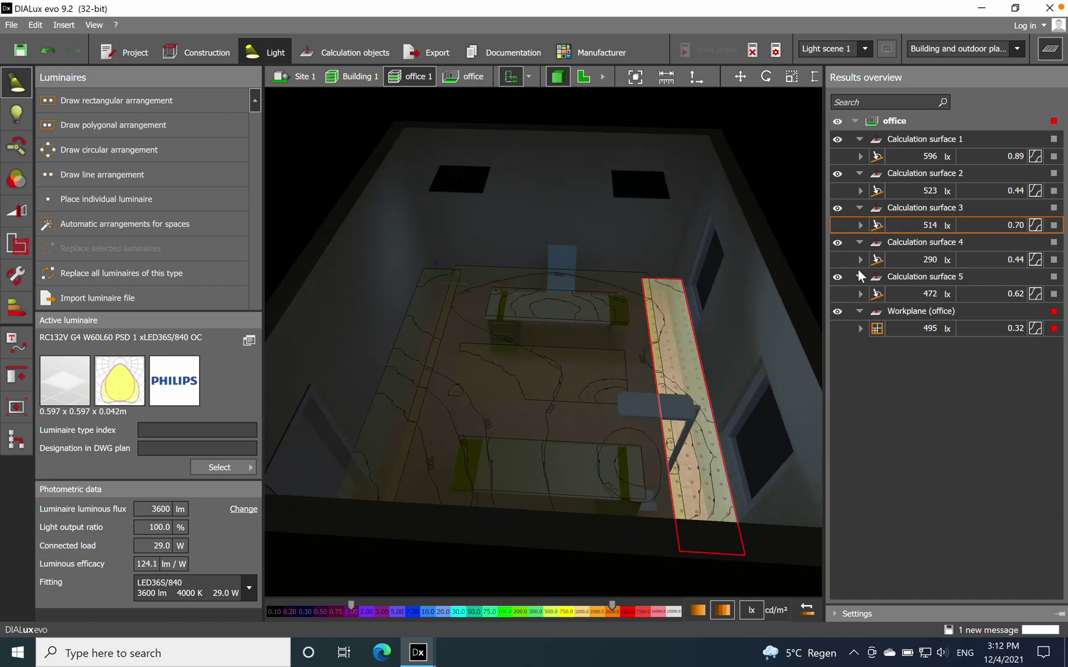
pyautogui.click(903, 262)
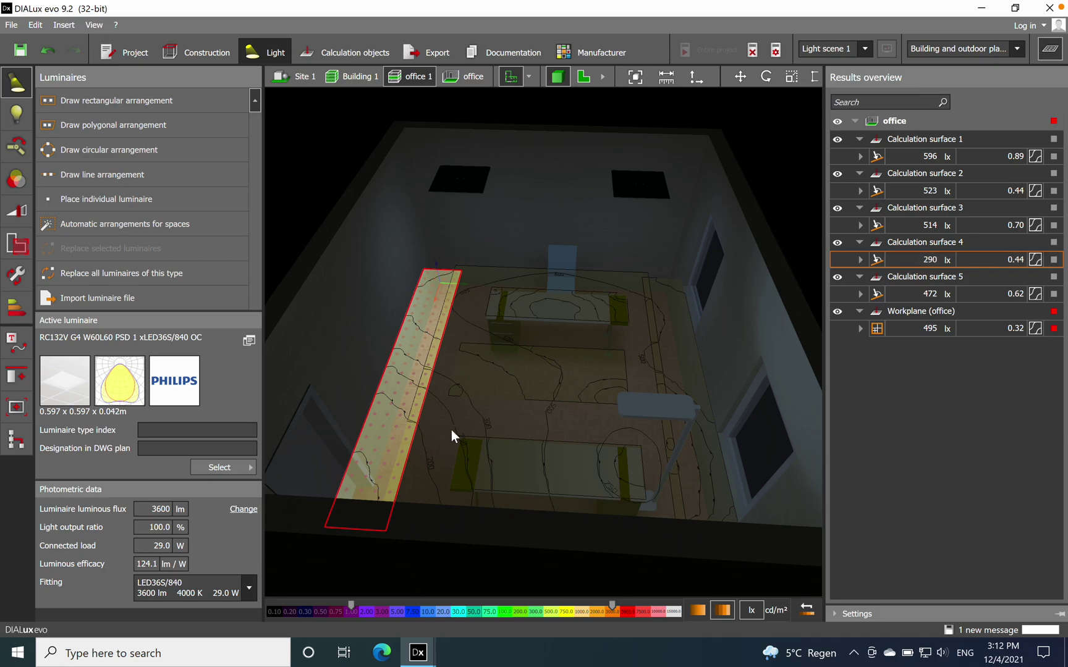
pyautogui.moveTo(481, 420); pyautogui.dragTo(478, 434, button='right')
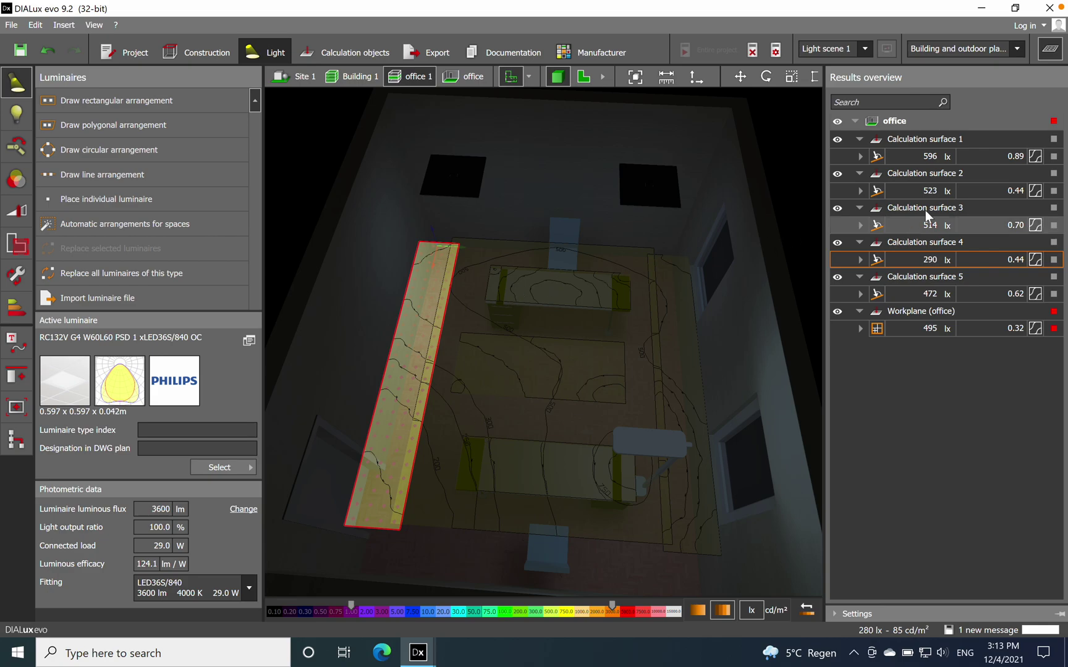
pyautogui.click(914, 292)
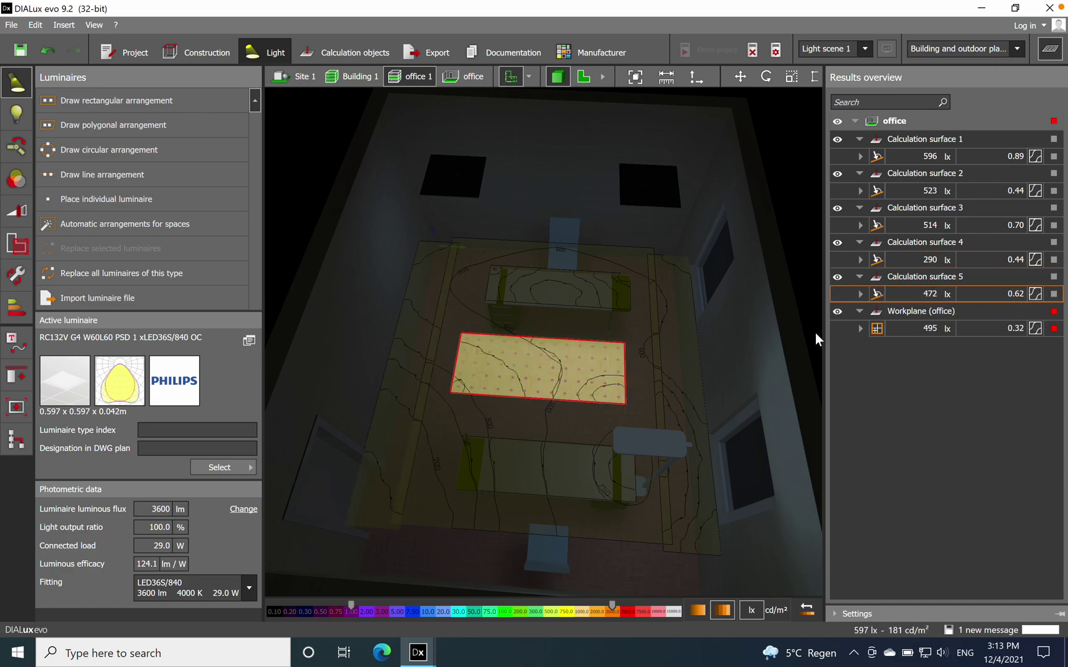
pyautogui.click(898, 331)
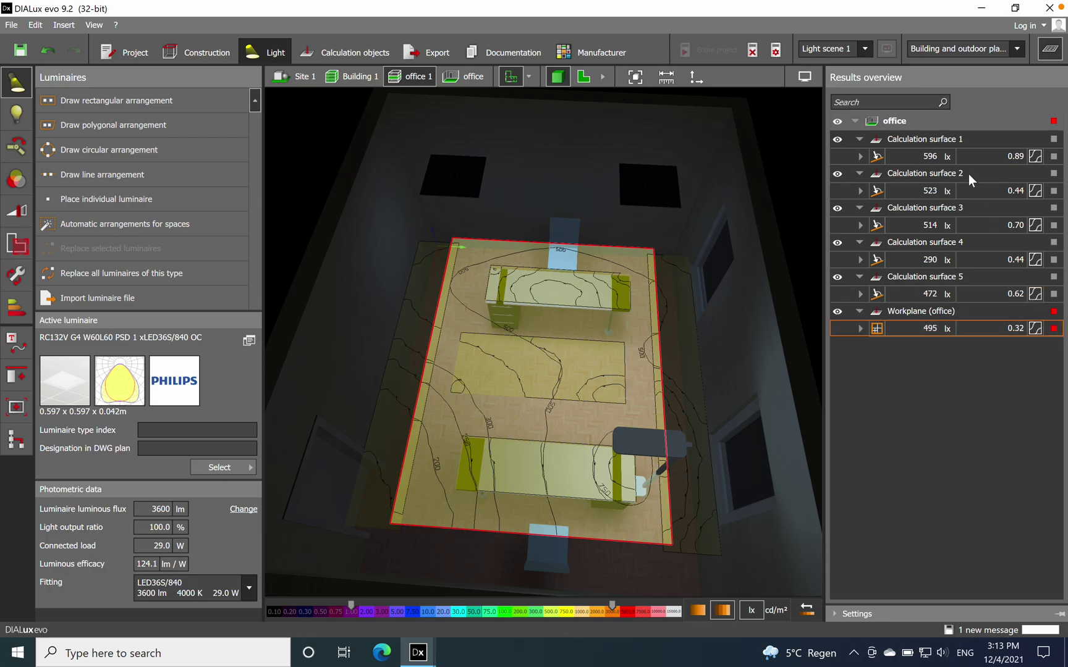
# Hide the results overview and inspect the lit office in 3D at storey level and from inside the room.
pyautogui.moveTo(788, 187); pyautogui.dragTo(1049, 127)
pyautogui.click(1051, 50)
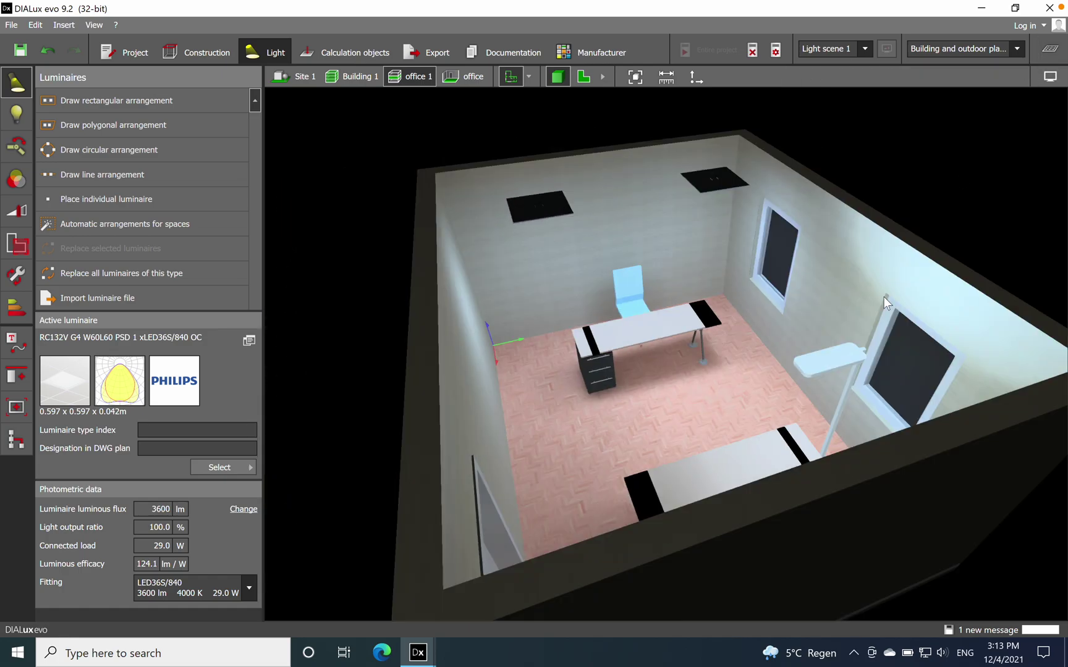
pyautogui.moveTo(759, 446); pyautogui.dragTo(724, 450)
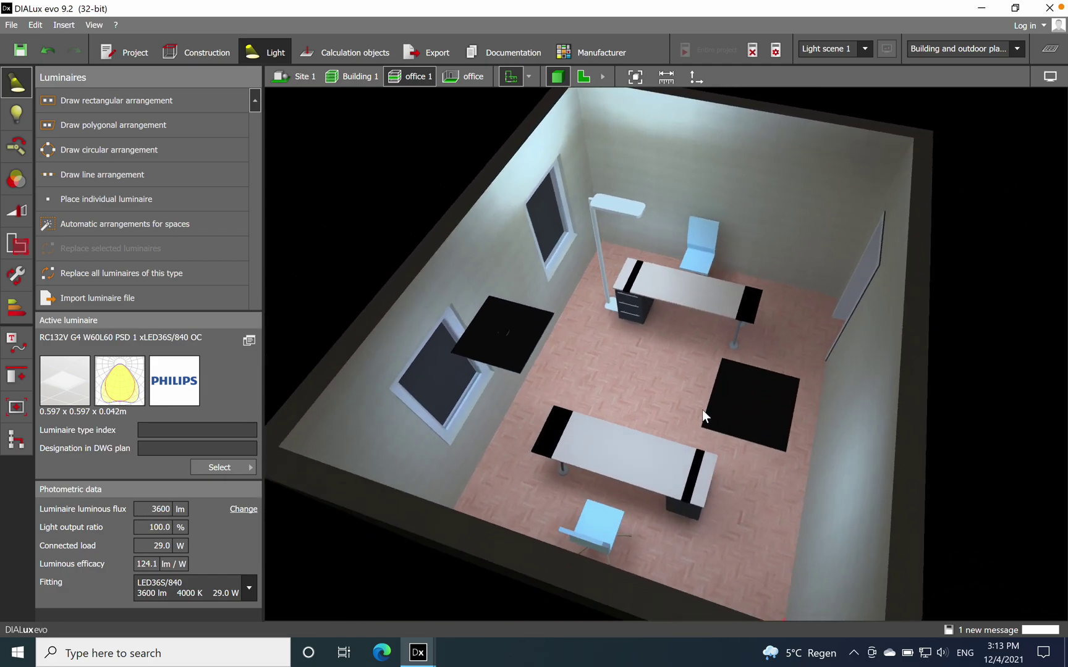
pyautogui.click(465, 76)
pyautogui.moveTo(662, 436); pyautogui.dragTo(632, 411)
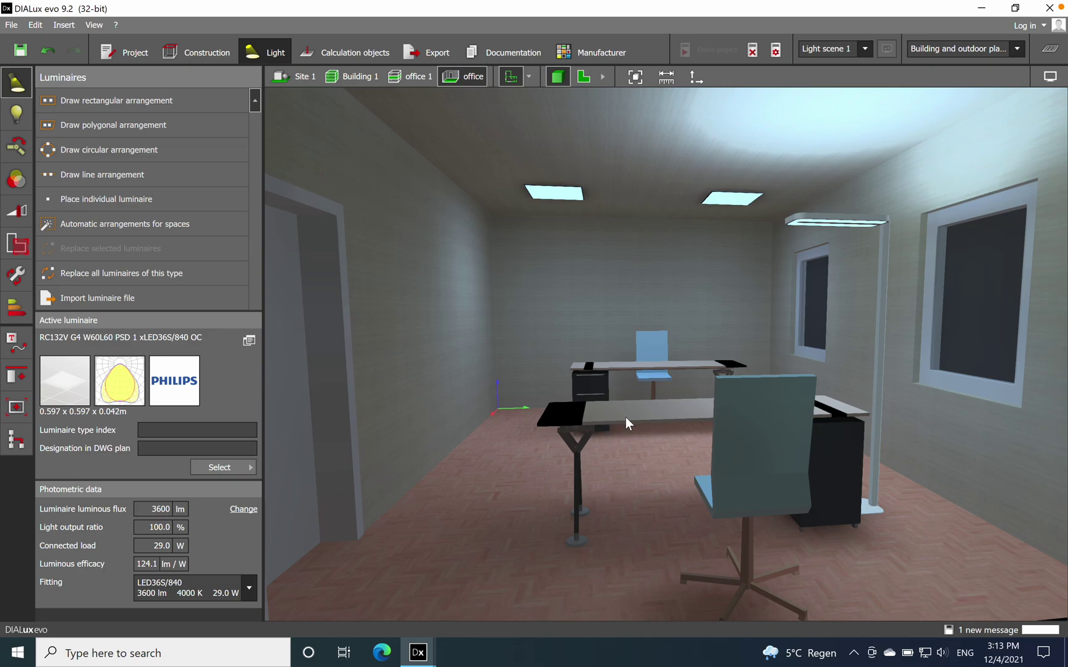